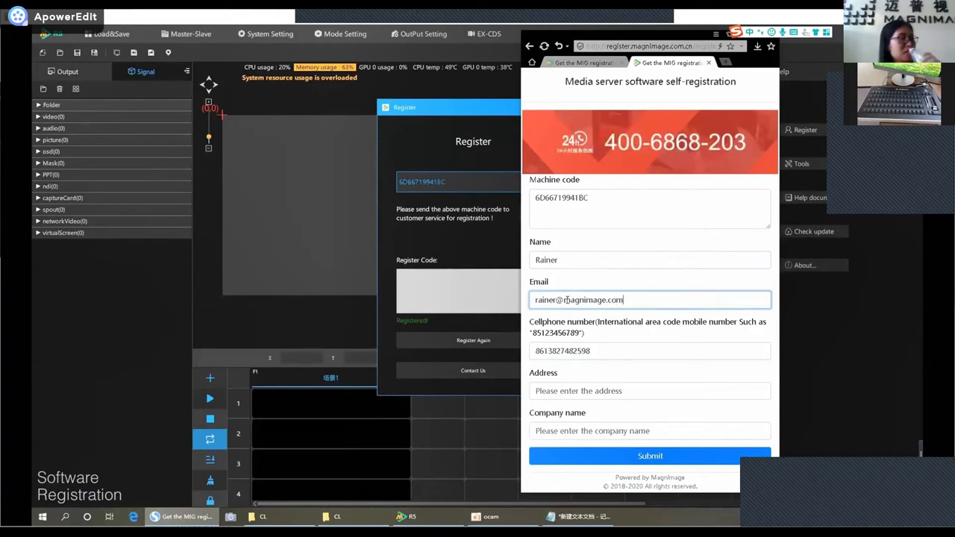
Fill both the address and company name fields with MAGNIMAGE in capitals.
click(563, 391)
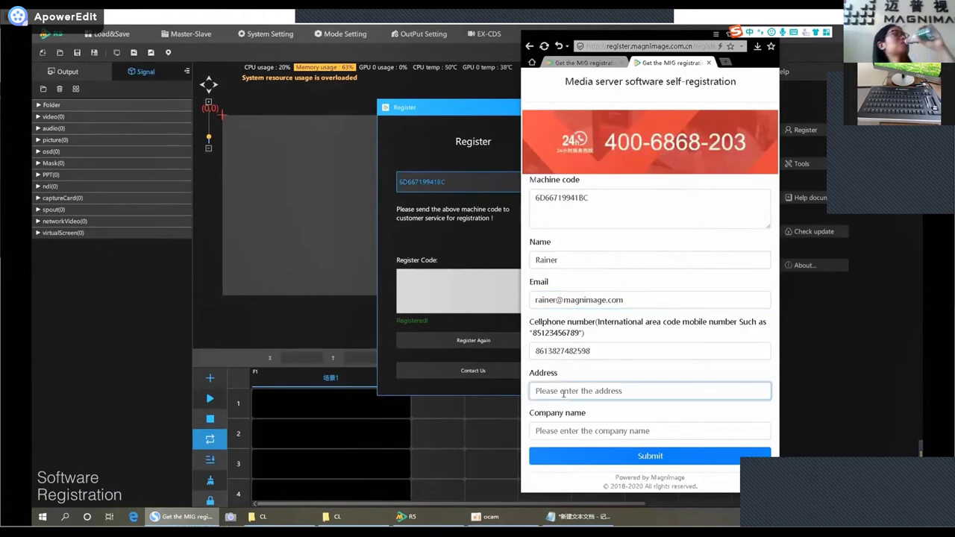
key(Caps_Lock)
text(T)
key(BackSpace)
text(m)
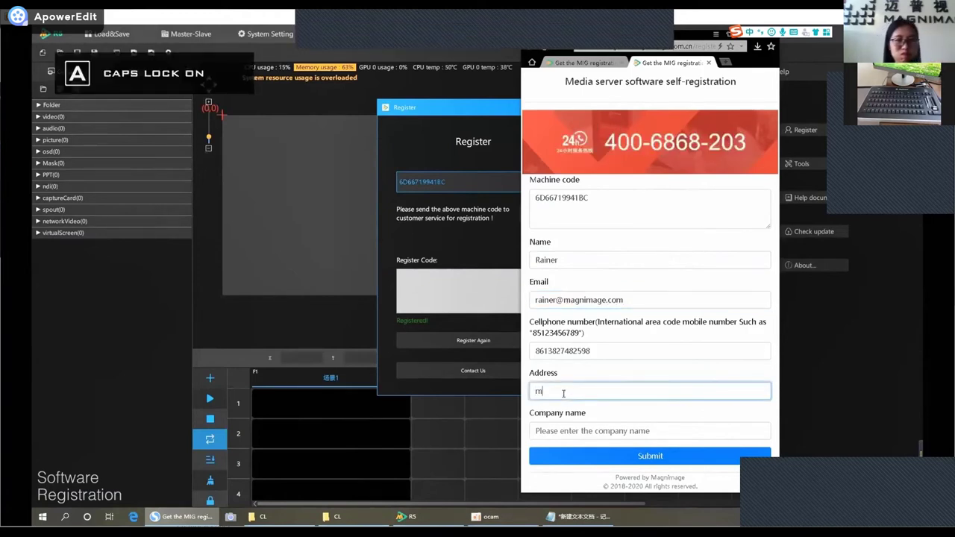
text(AGNIMAGE)
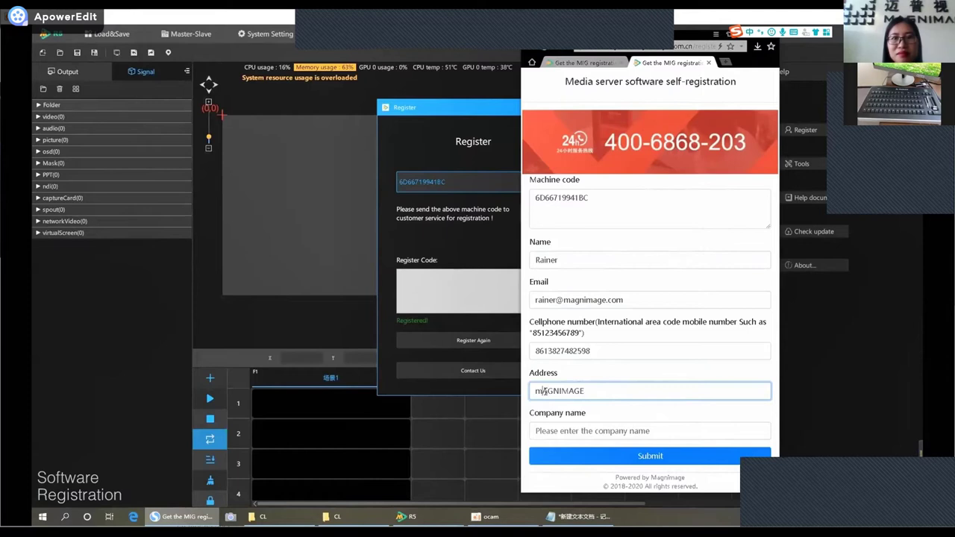
click(581, 427)
text(MAGNIMAGE)
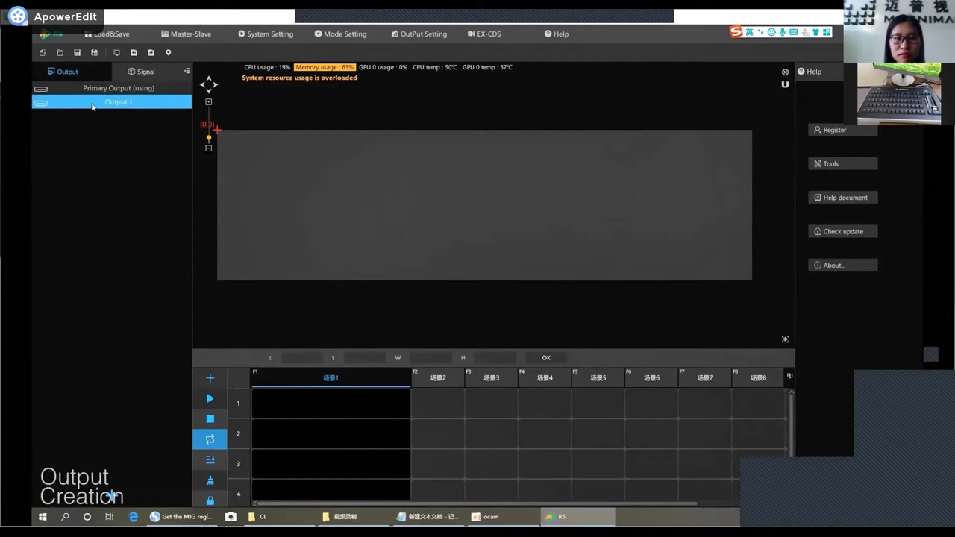
Place Output 1 on the canvas and view the 7680 × 2160 canvas size in System Setting.
mouse_move(75, 484)
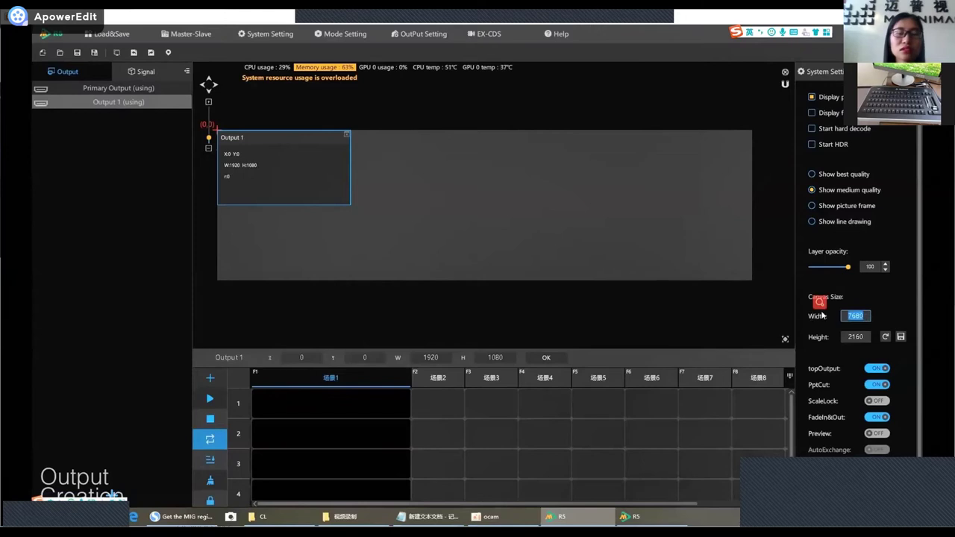
Set the canvas width to 1920 and the height to 1080.
text(1920)
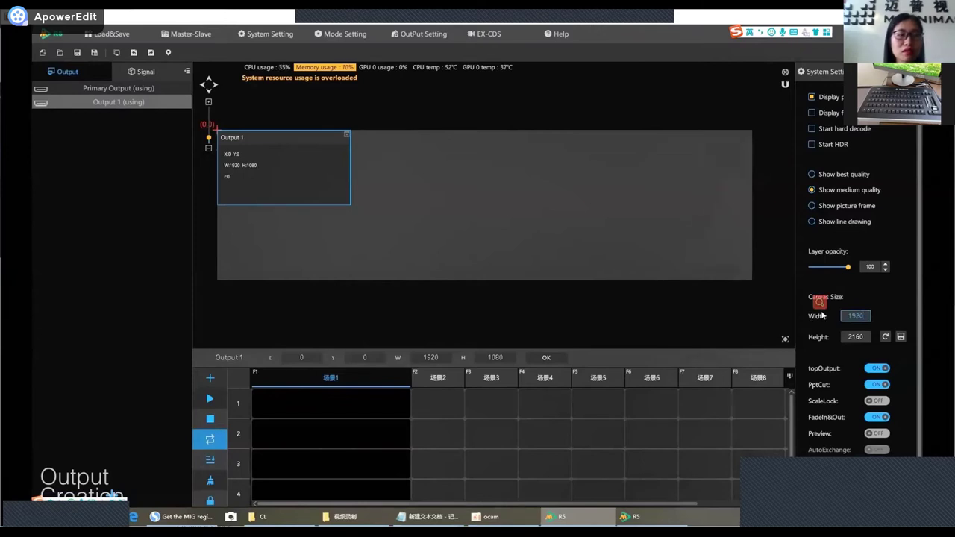
key(Return)
key(Tab)
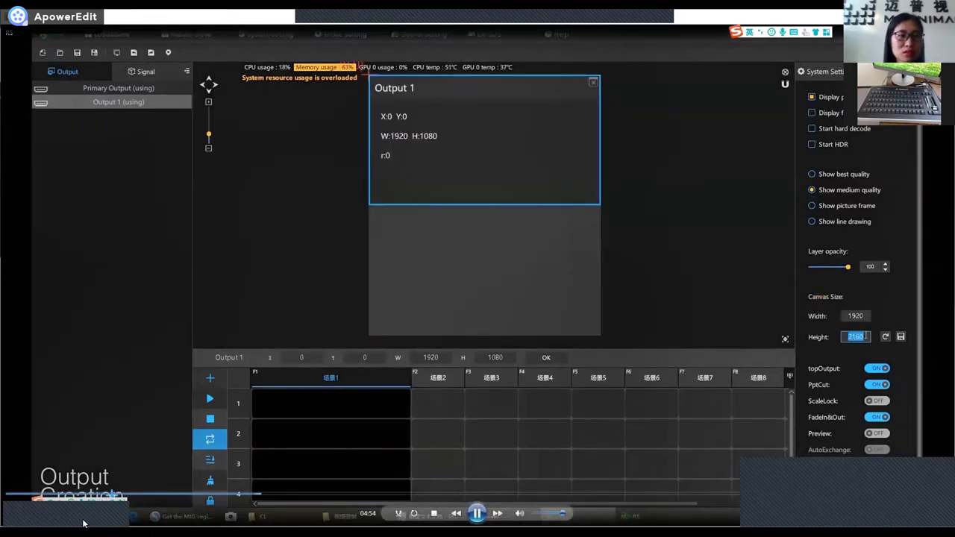
text(10)
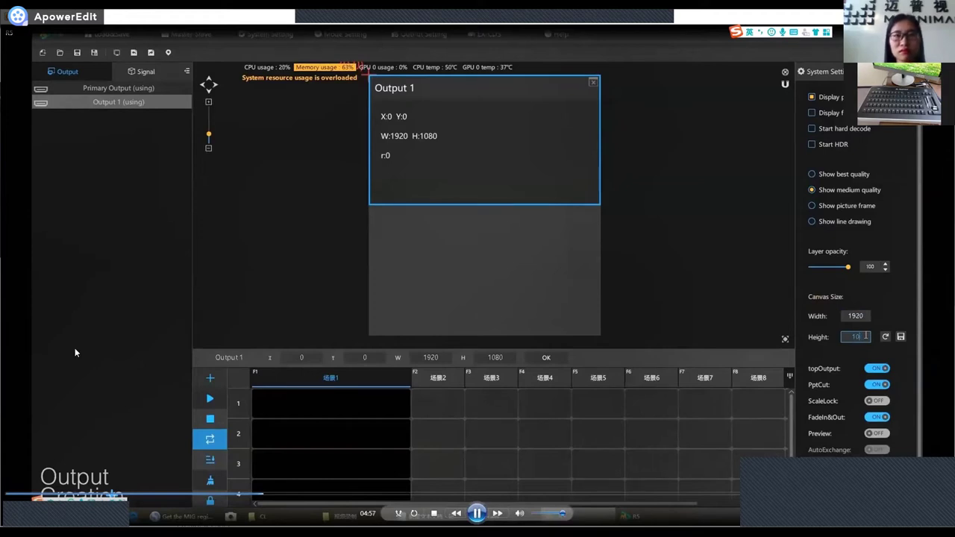
text(80)
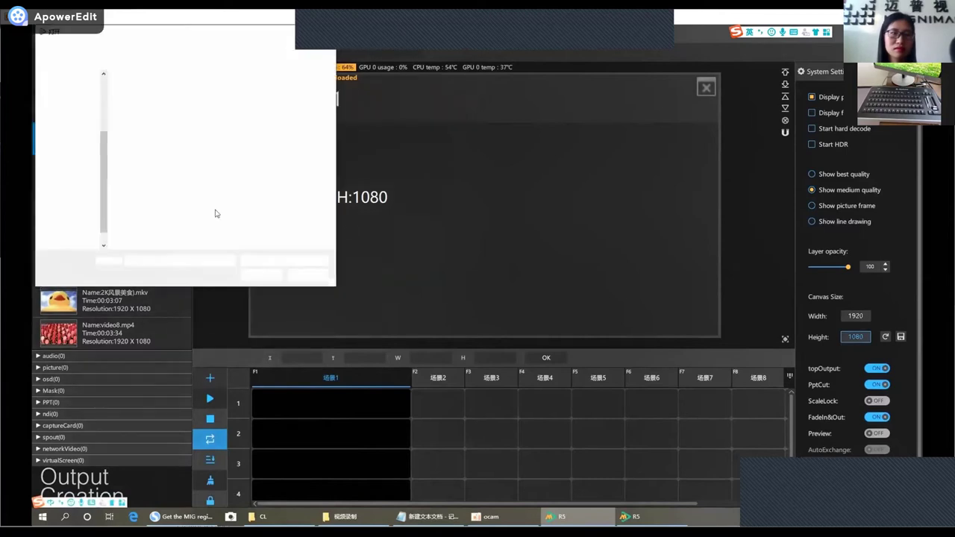
Select all ten background pictures from the Pictures folder for import.
click(67, 150)
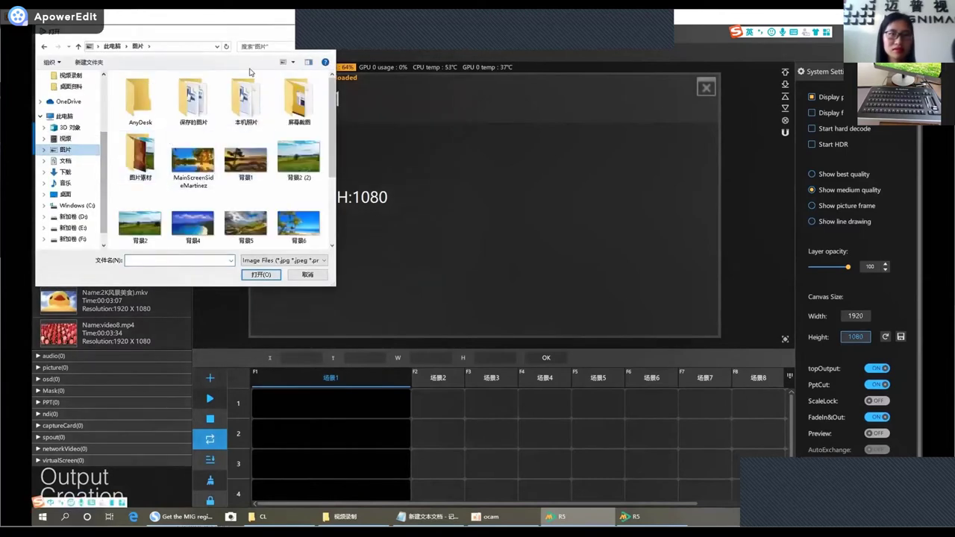
key(super+Up)
drag(880, 194, 470, 90)
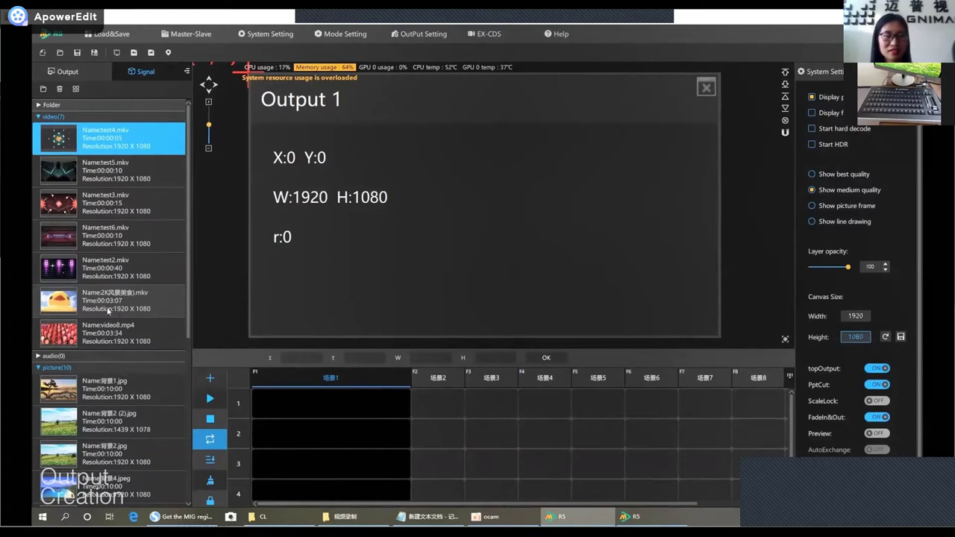
Place video8.mp4 full-screen on Output 1 and start playback.
drag(64, 334, 374, 170)
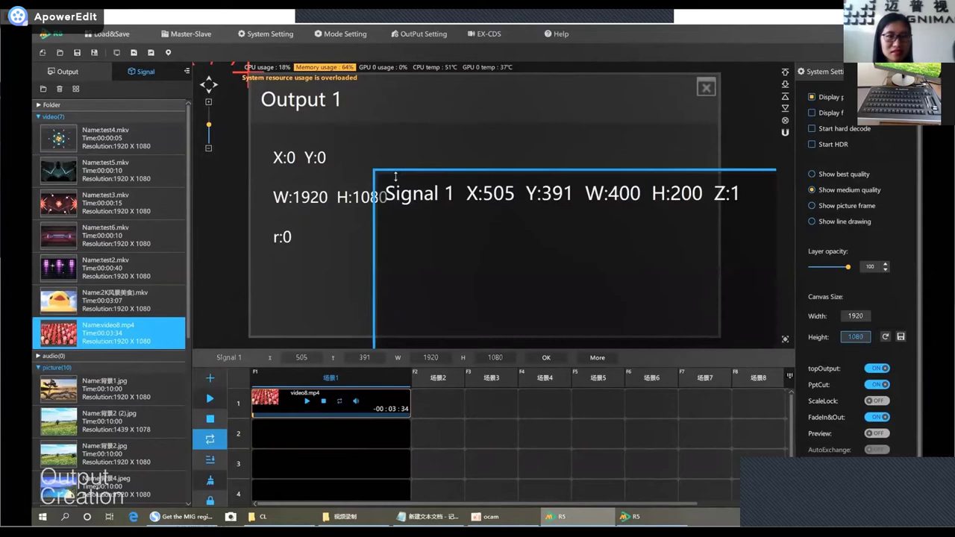
drag(487, 225, 499, 218)
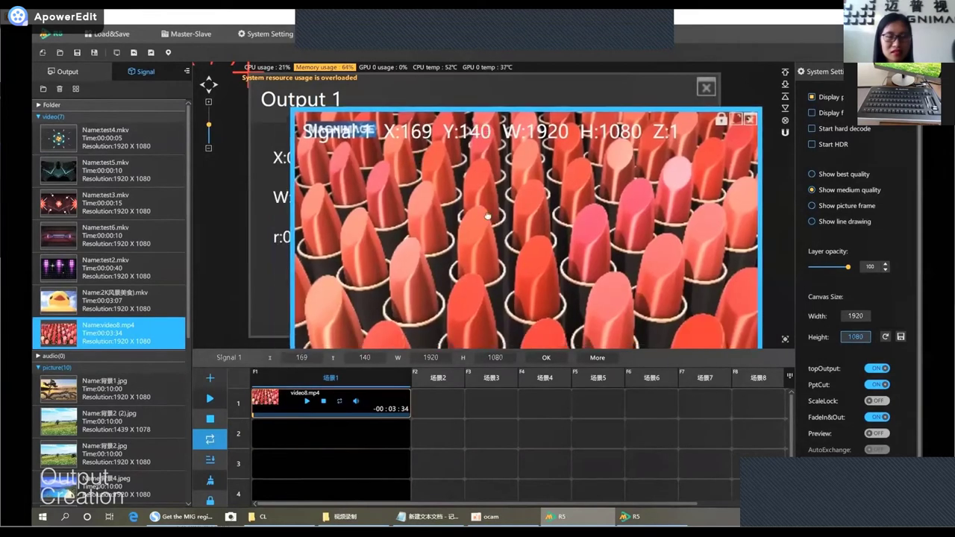
double_click(498, 210)
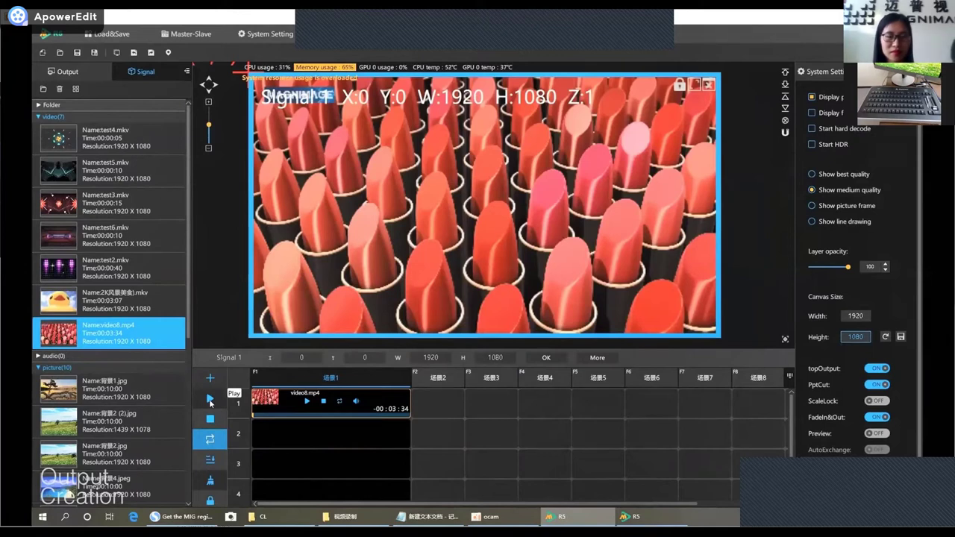
click(210, 400)
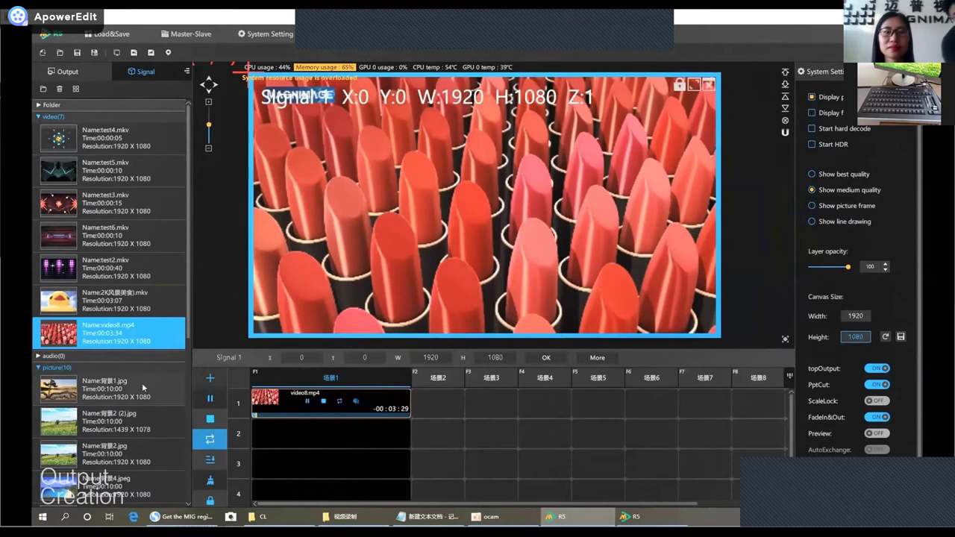
Add 背景1.jpg as a smaller window at 891×604 and narrow the meadow picture to 1066 wide.
drag(142, 383, 471, 184)
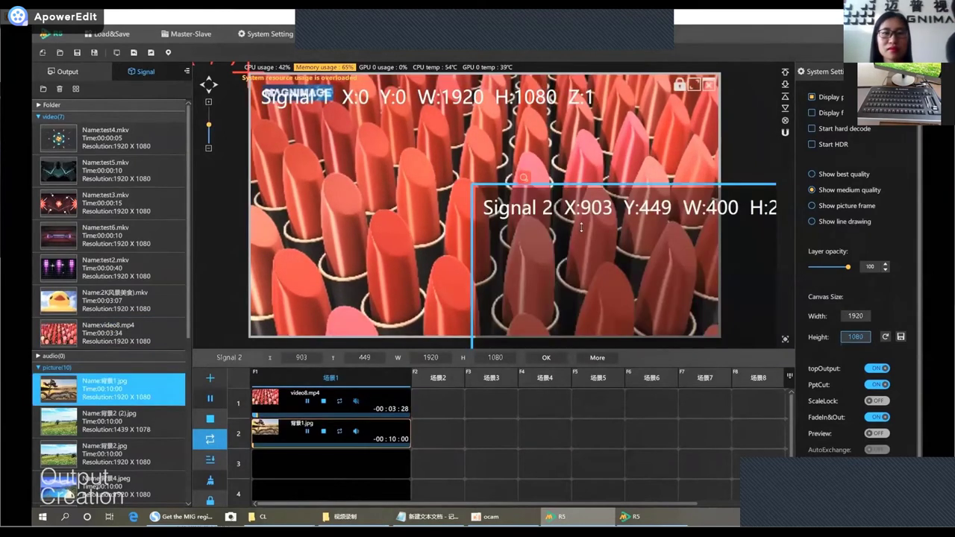
drag(581, 228, 477, 196)
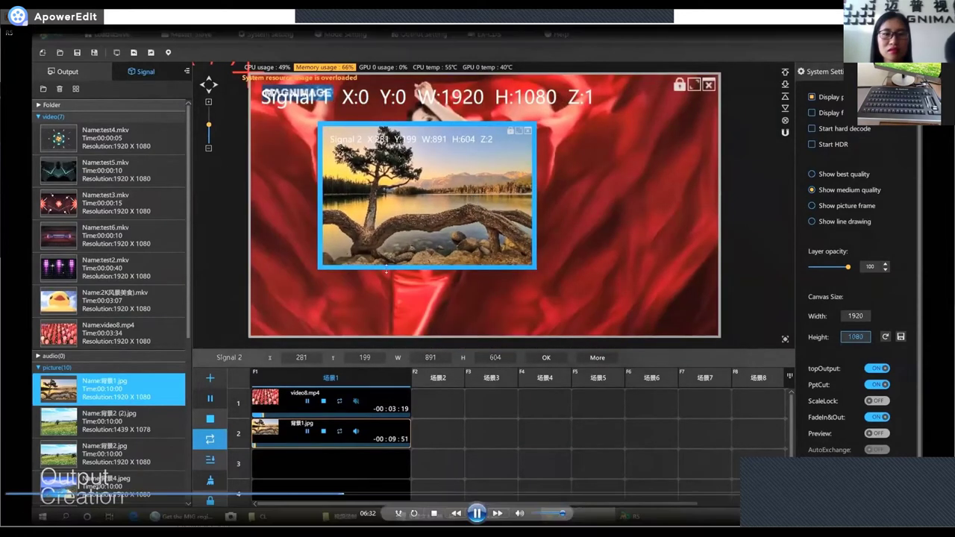
scroll(114, 422, down, 1)
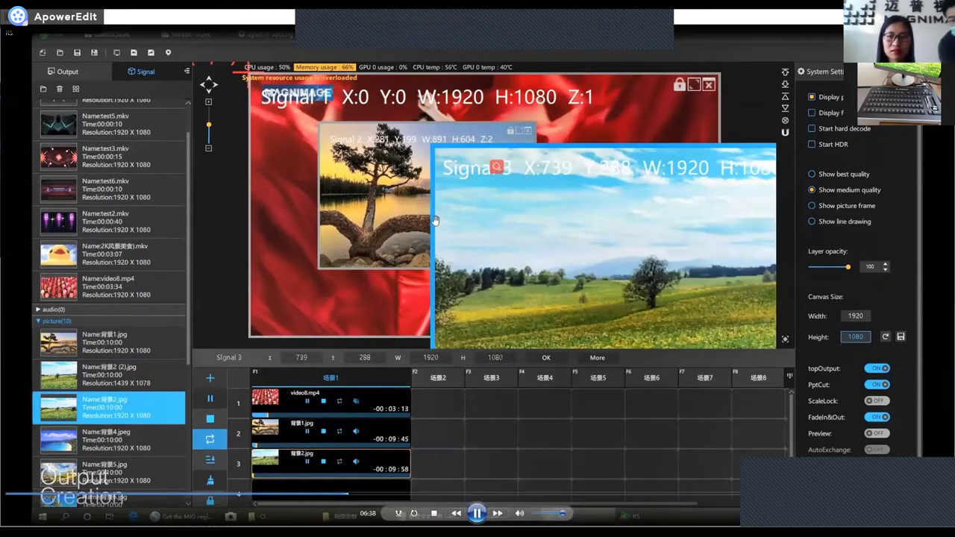
mouse_move(437, 222)
mouse_down()
mouse_move(648, 222)
mouse_move(442, 205)
mouse_up()
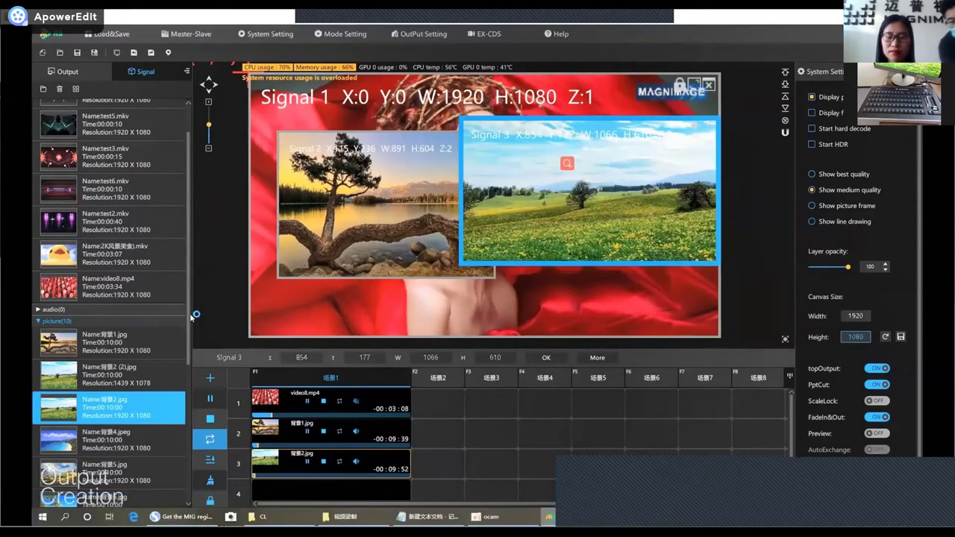
scroll(119, 425, down, 5)
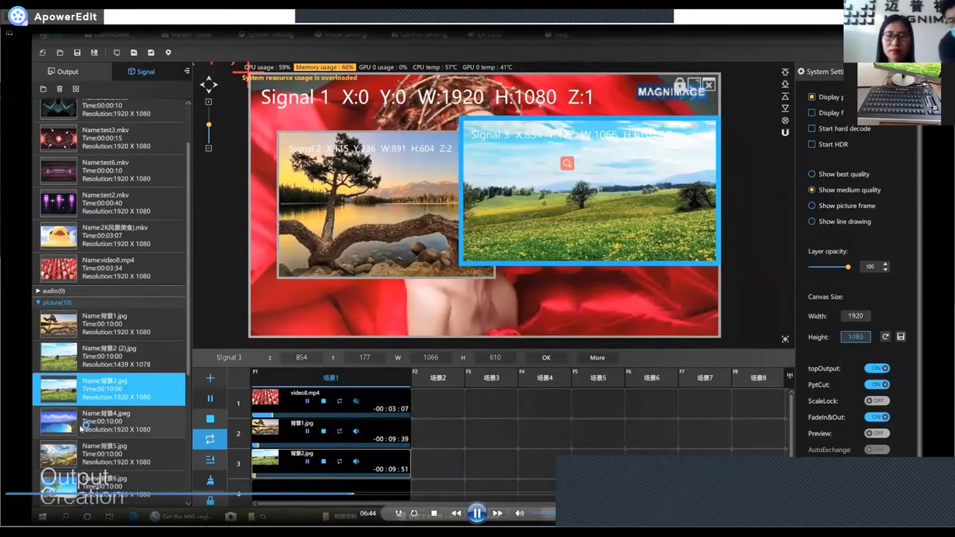
scroll(118, 432, down, 2)
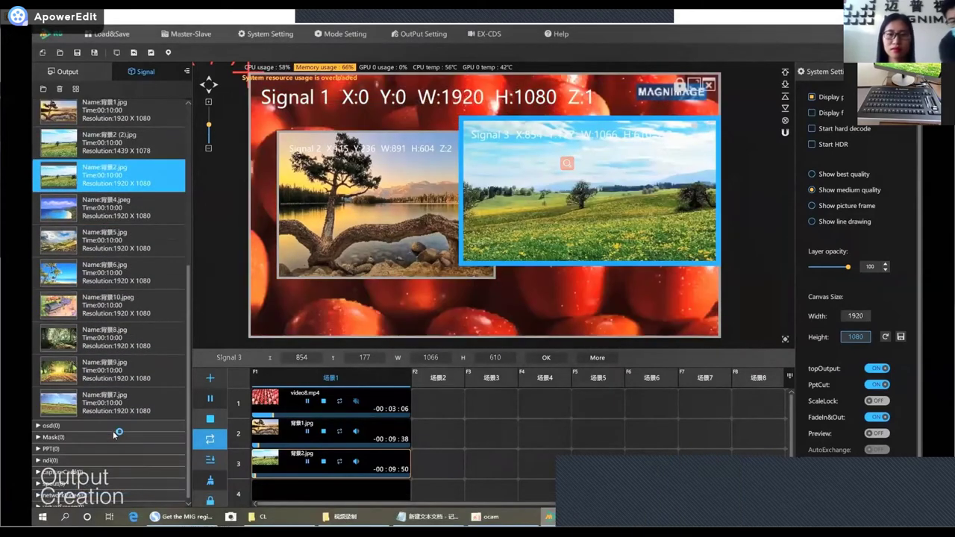
Add a PPT slideshow to the signal library.
right_click(117, 432)
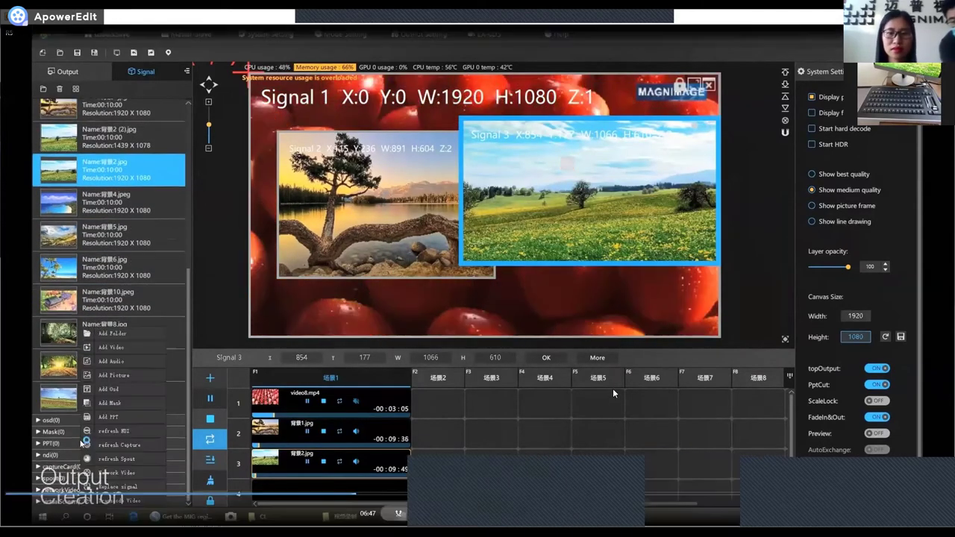
click(125, 412)
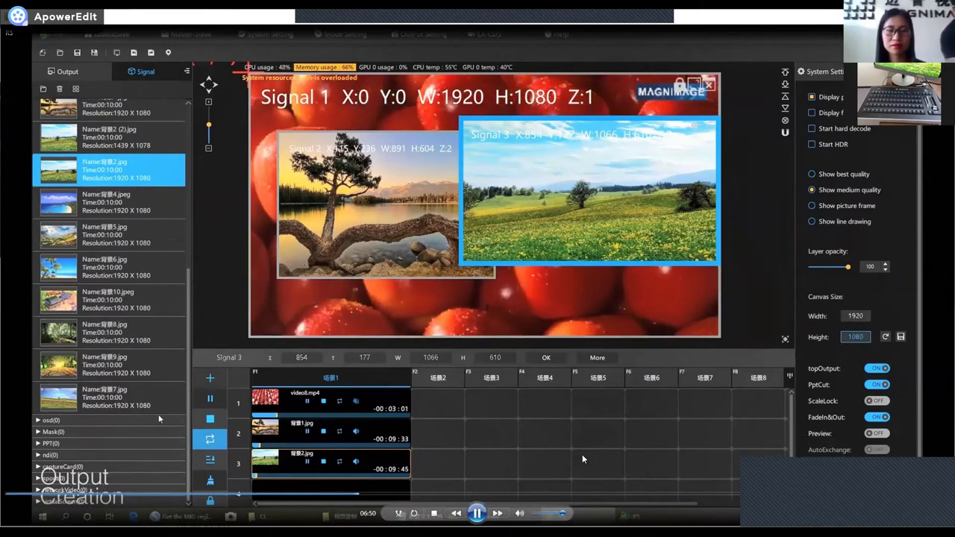
click(111, 451)
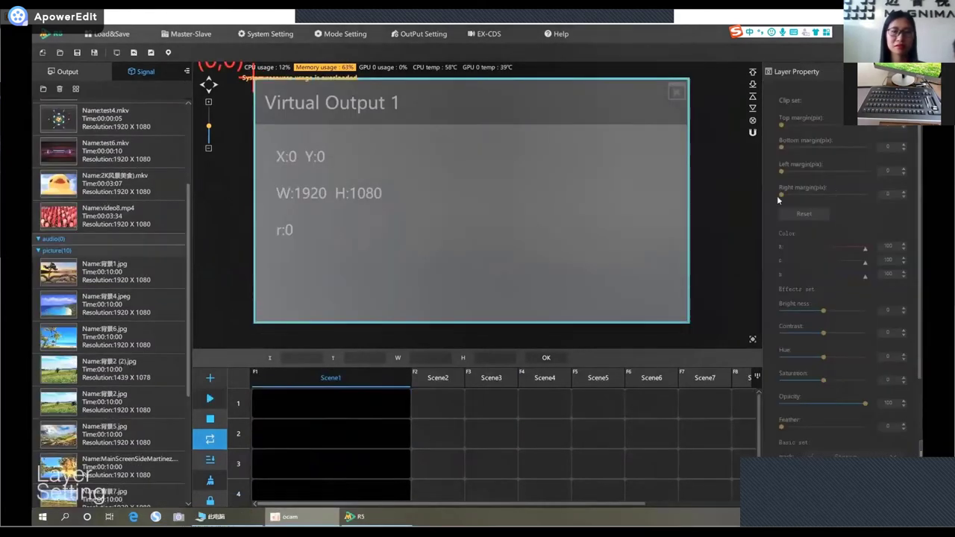
Drop 2K风景美食.mkv onto Virtual Output 1 as full-screen Signal 1.
mouse_move(724, 482)
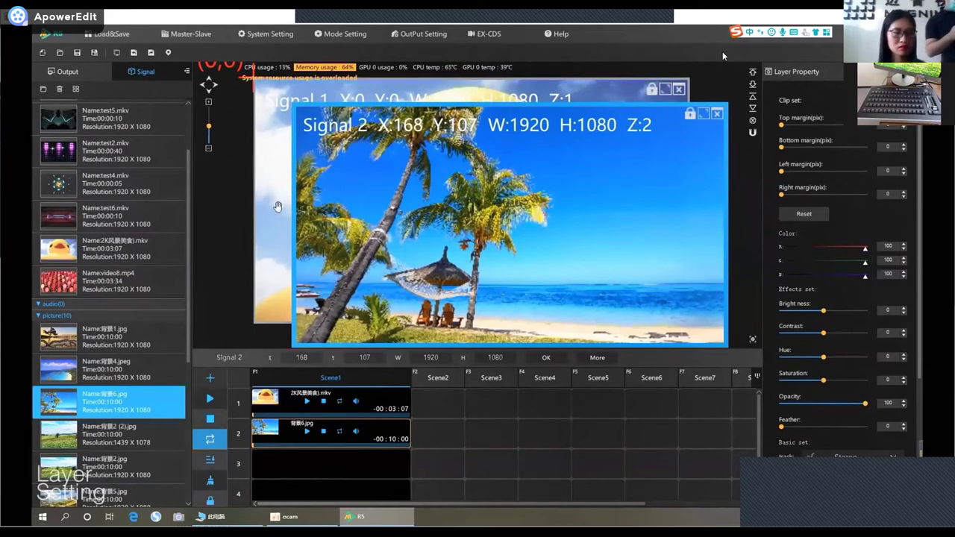
Move the mountain picture to the canvas's right edge, then select the duck video layer.
mouse_move(883, 139)
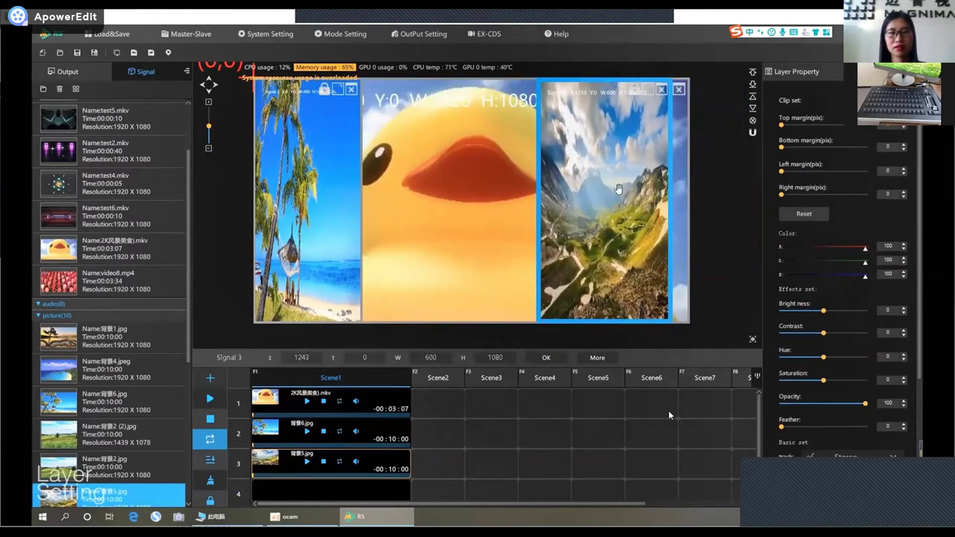
drag(571, 194, 613, 197)
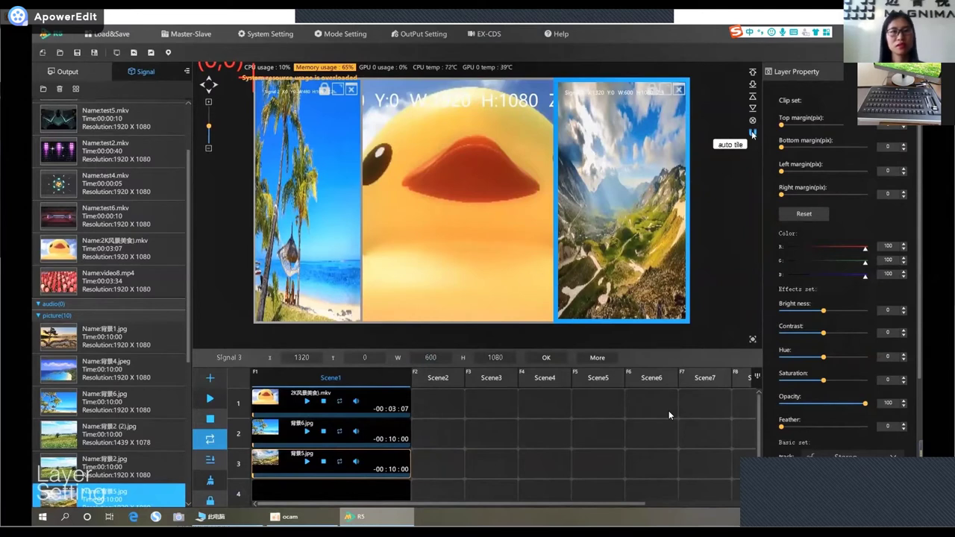
click(495, 192)
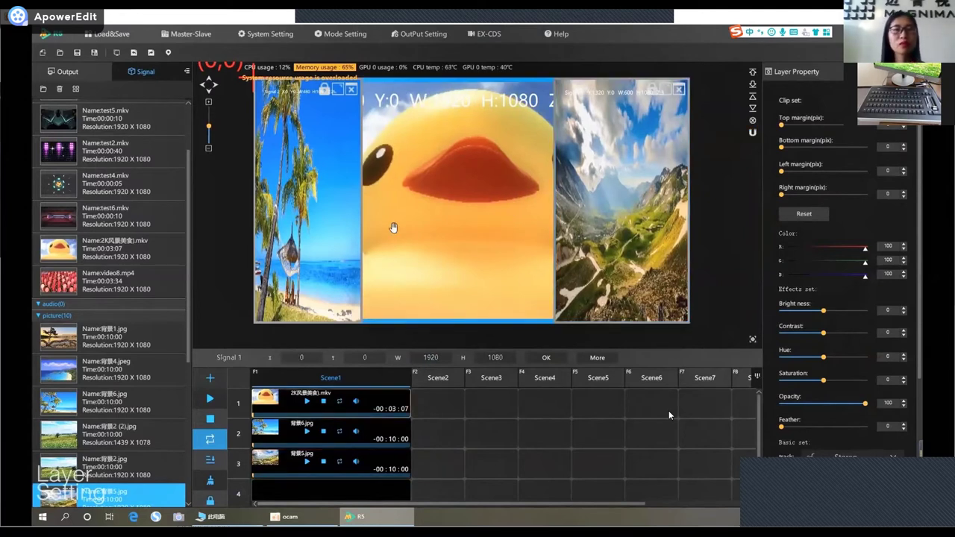
mouse_move(605, 320)
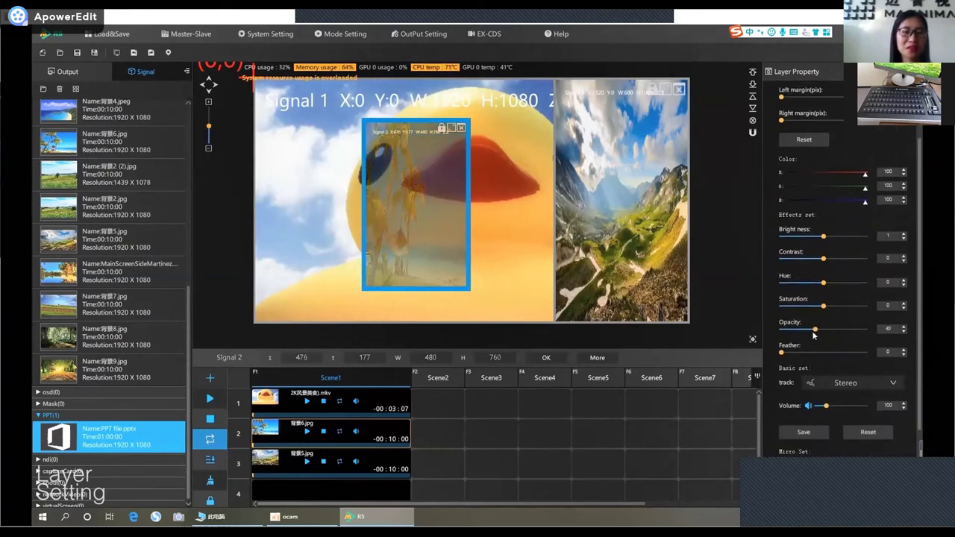
Shift the beach picture up-left, then add PPT file.pptx as Signal 4 at 1250×788, X470 Y168.
drag(446, 216, 367, 201)
drag(137, 443, 370, 147)
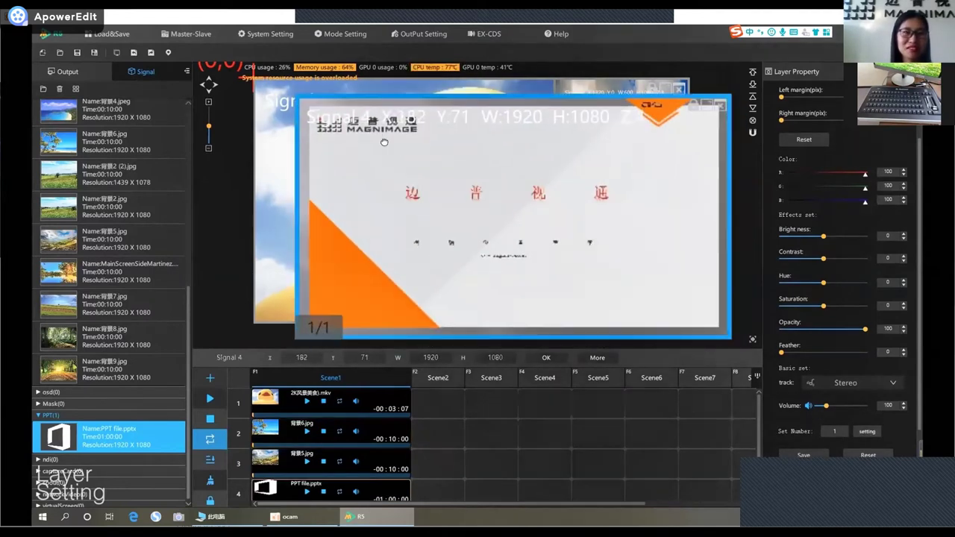
drag(304, 196, 446, 187)
drag(588, 104, 486, 181)
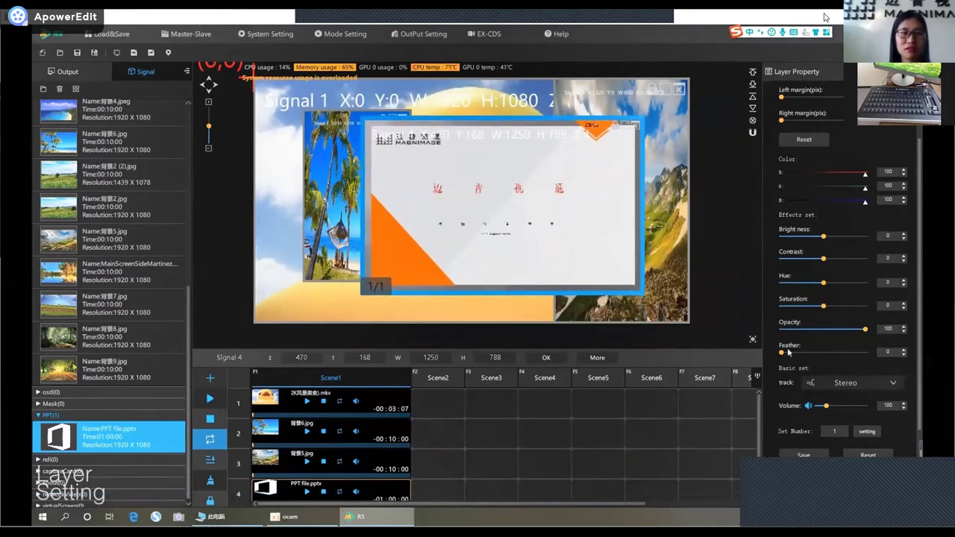
mouse_move(783, 357)
mouse_down()
mouse_move(818, 352)
mouse_move(773, 350)
mouse_up()
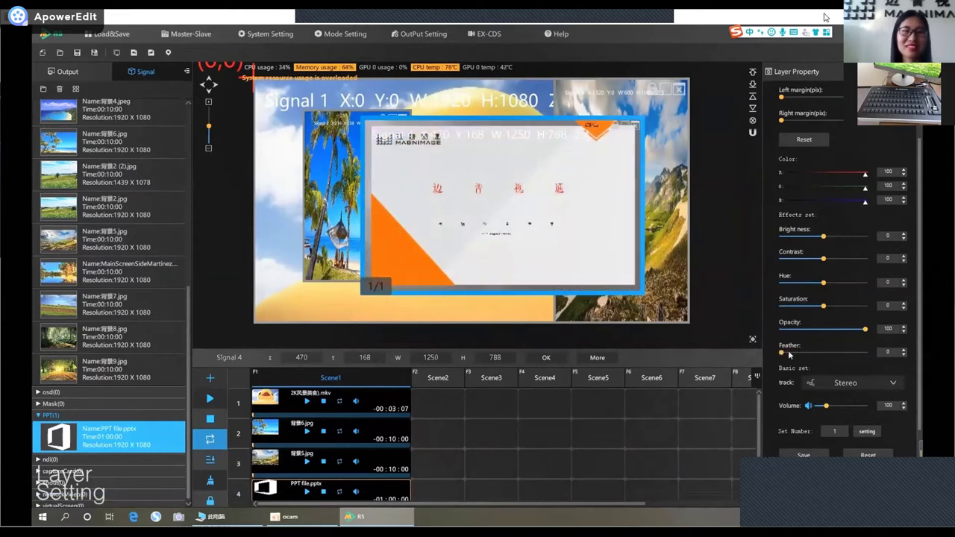
Turn on Rotation under Shape Set for the PPT layer and rotate it to 40 degrees.
scroll(806, 366, down, 1)
scroll(821, 370, down, 1)
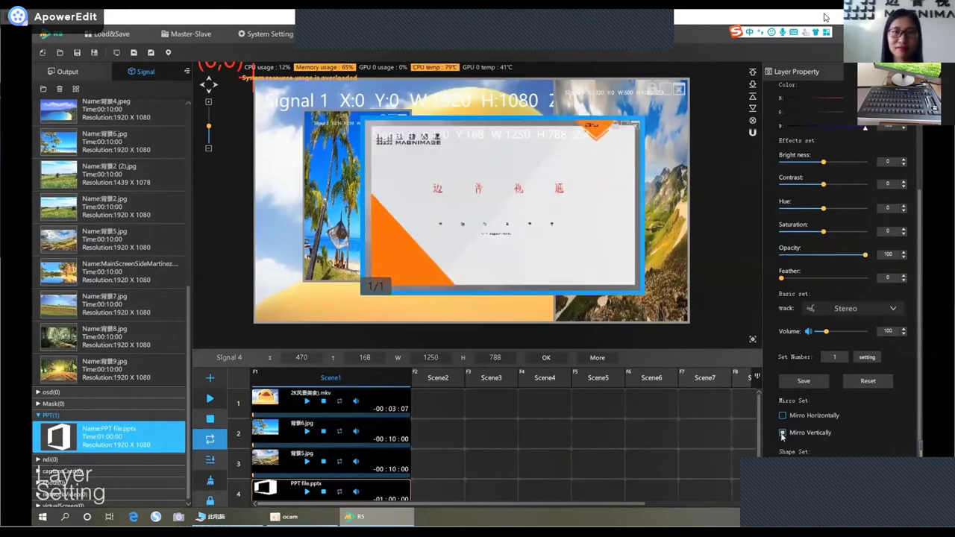
scroll(820, 424, down, 1)
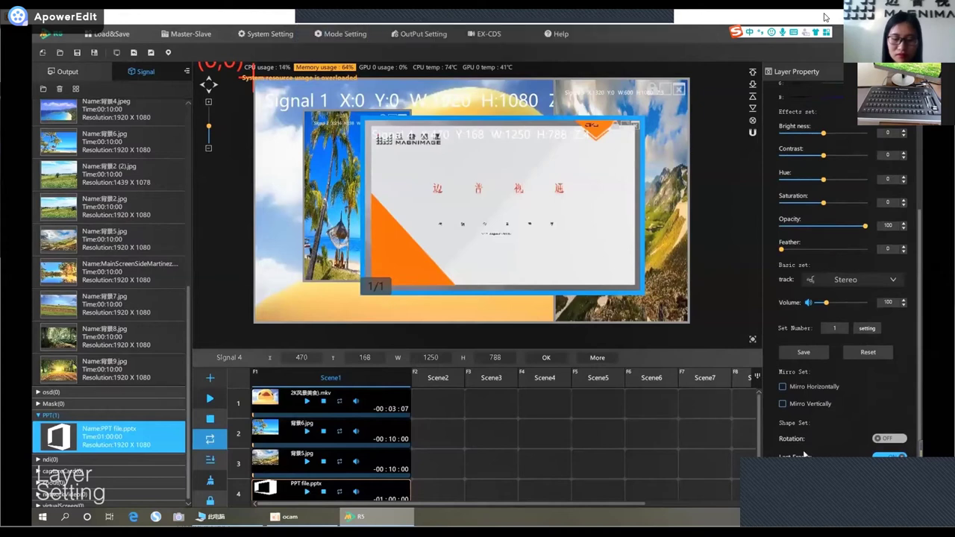
click(889, 439)
drag(522, 206, 499, 221)
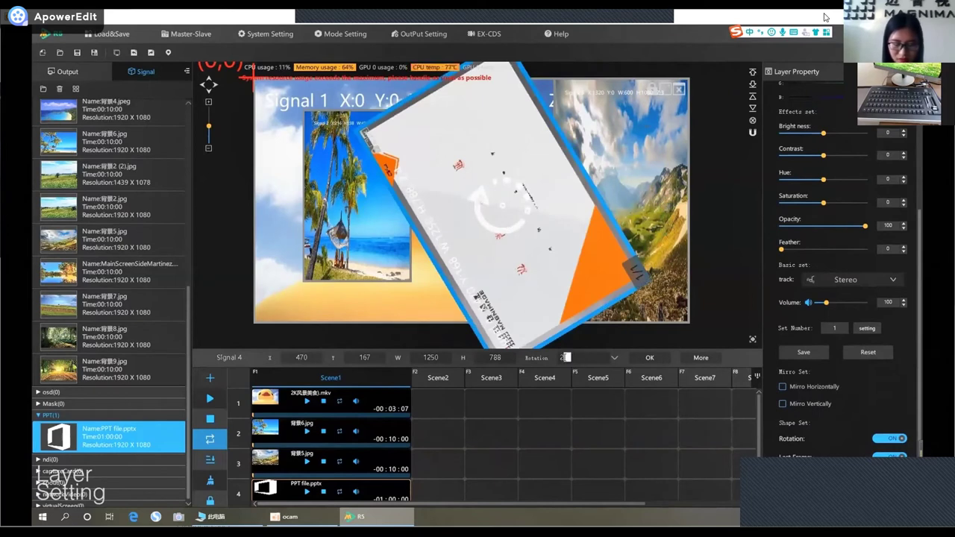
text(40)
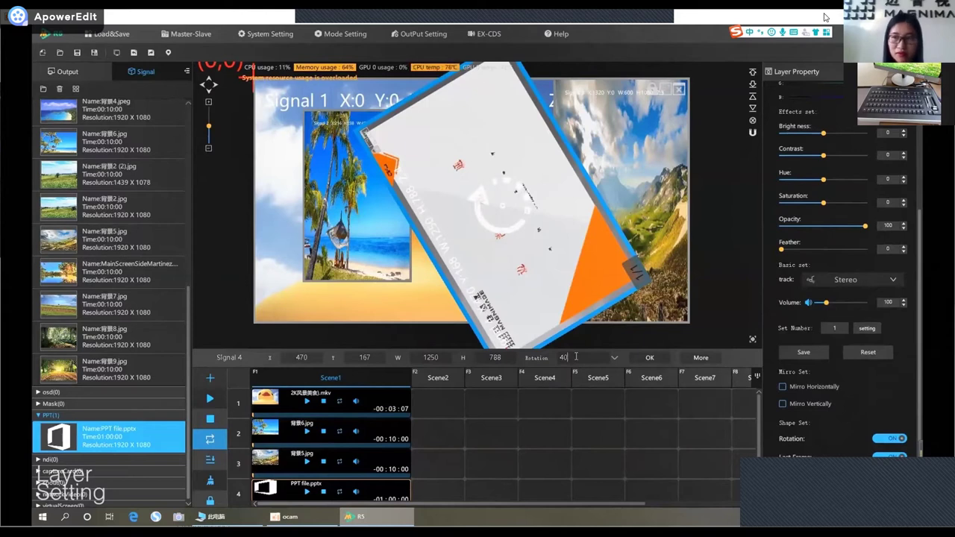
key(Return)
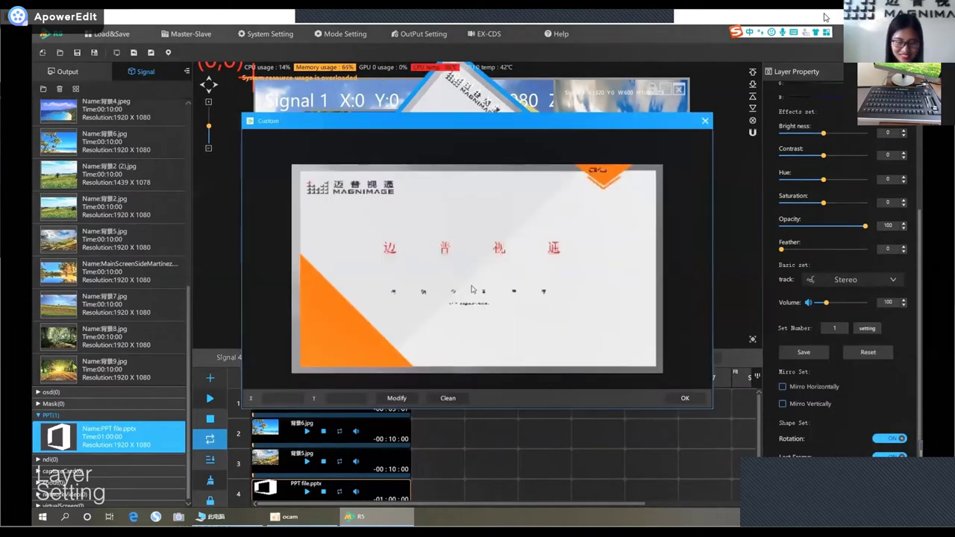
Draw a four-corner custom mask on the PPT slide, confirm it, and drag the layer up-left.
click(352, 233)
click(577, 212)
click(550, 318)
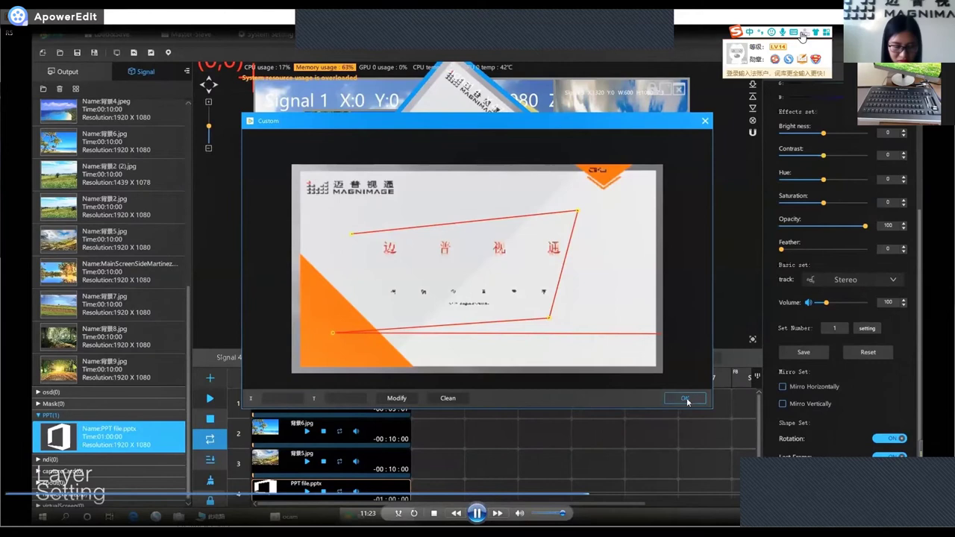
click(353, 235)
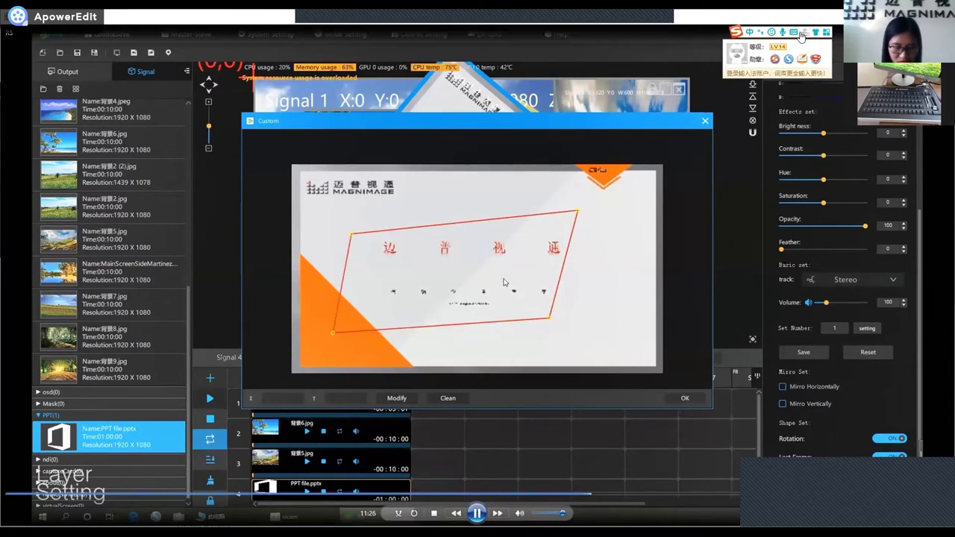
click(687, 398)
drag(550, 226, 474, 251)
Drag the masked PPT layer (Signal 4) to the right on the preview.
scroll(829, 426, up, 5)
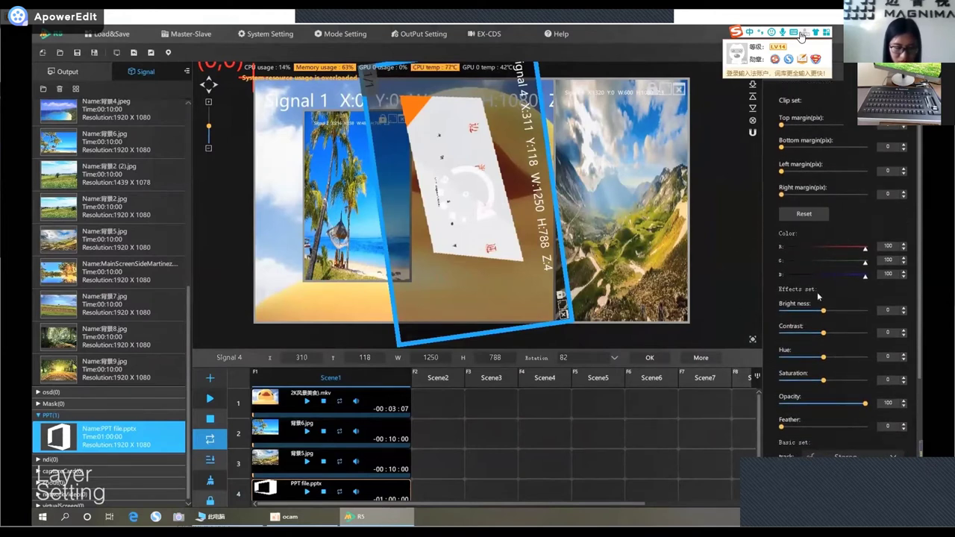
scroll(836, 322, down, 5)
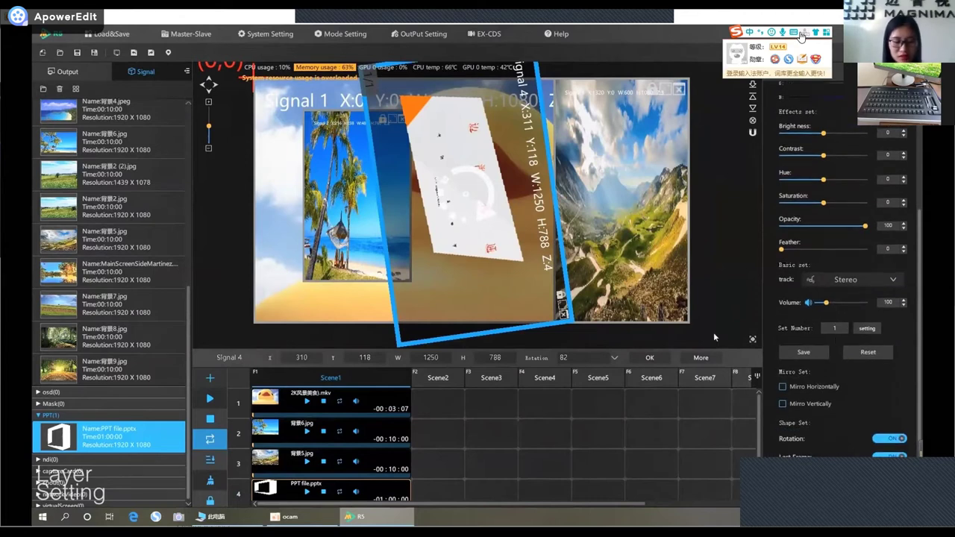
drag(415, 190, 488, 186)
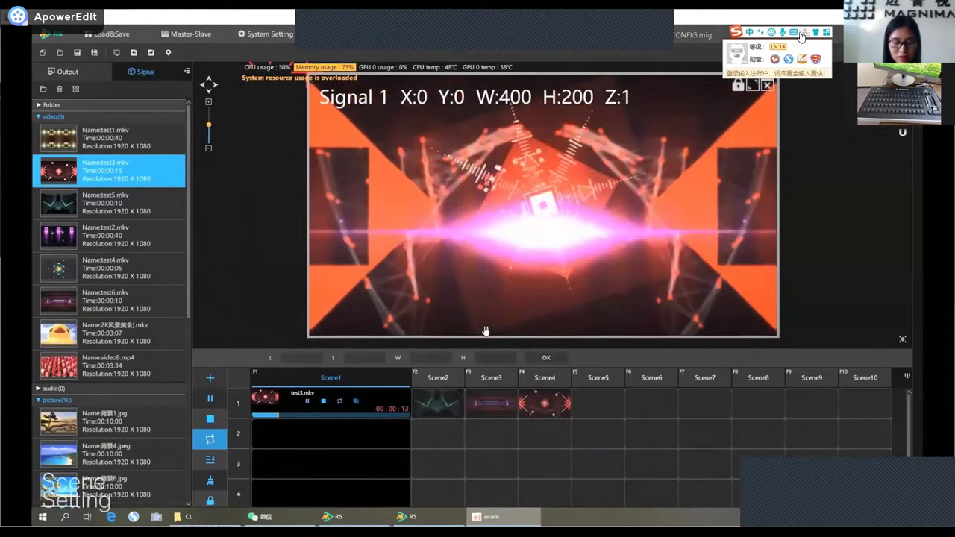
Switch playback through Scene2, Scene3 and Scene4, then back to Scene3.
click(447, 383)
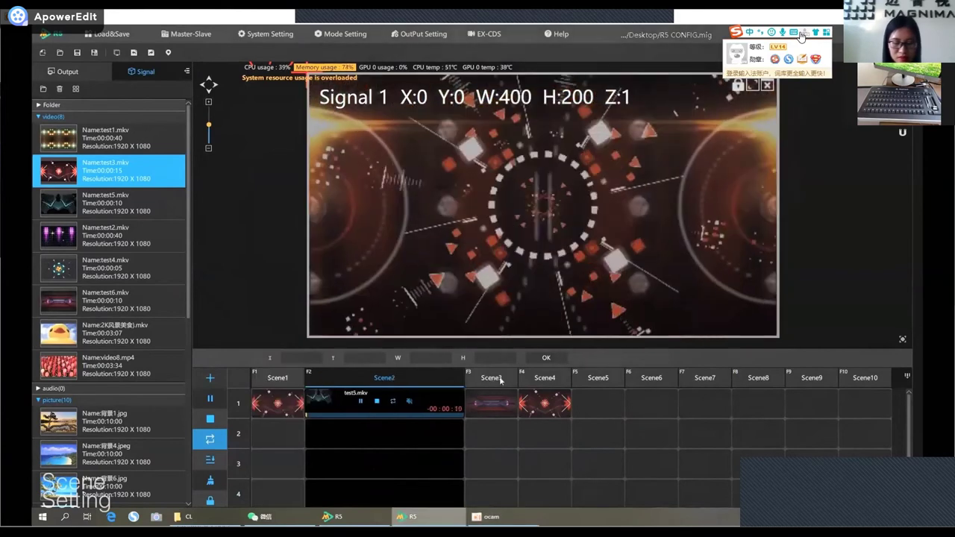
click(491, 379)
click(544, 382)
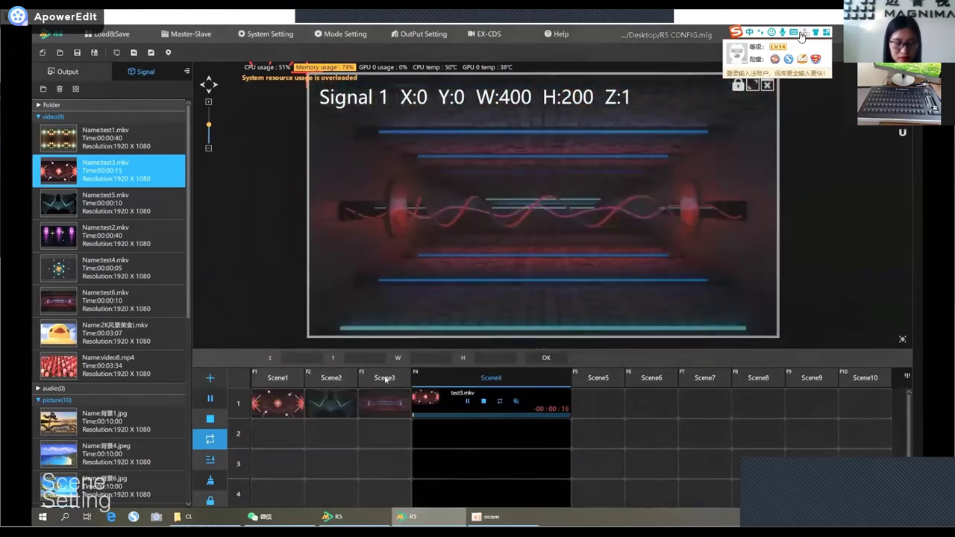
click(383, 378)
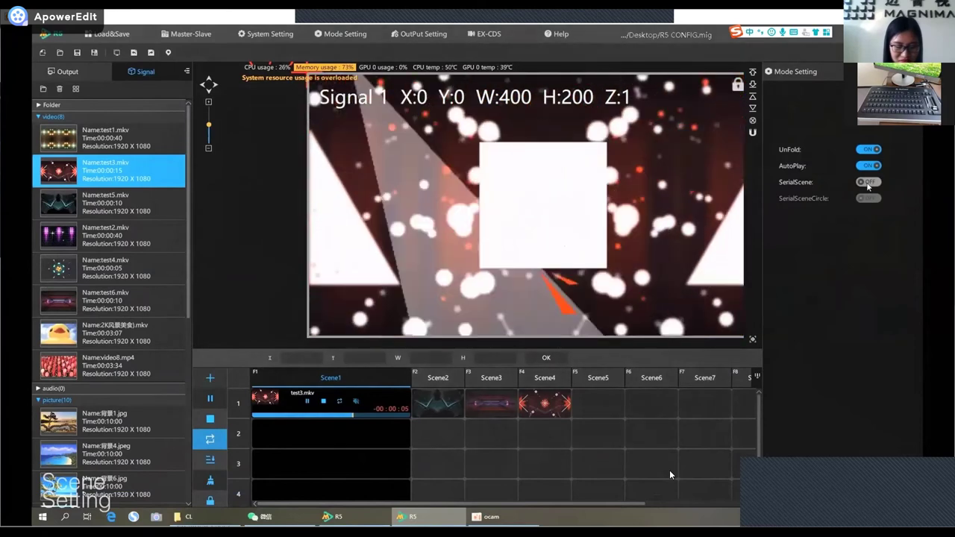
click(868, 182)
click(869, 198)
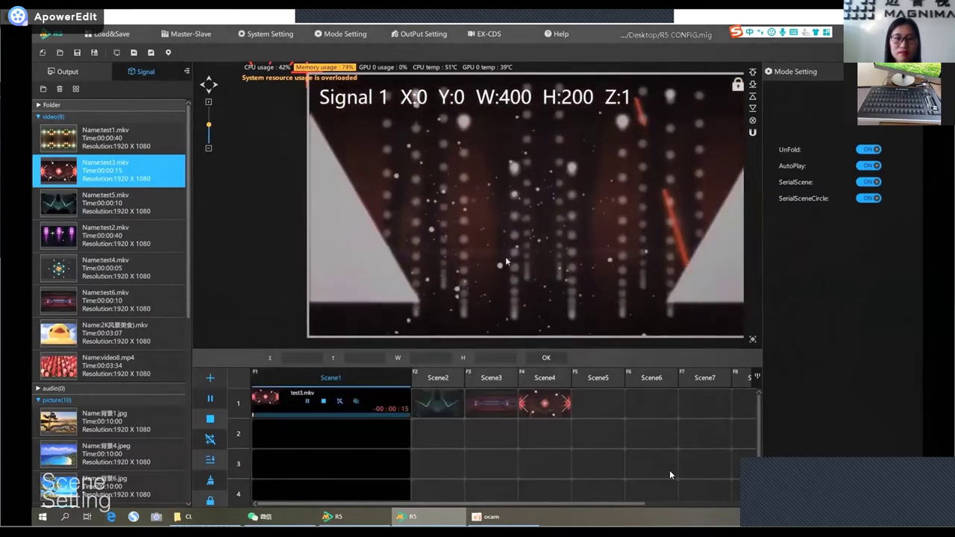
mouse_move(699, 485)
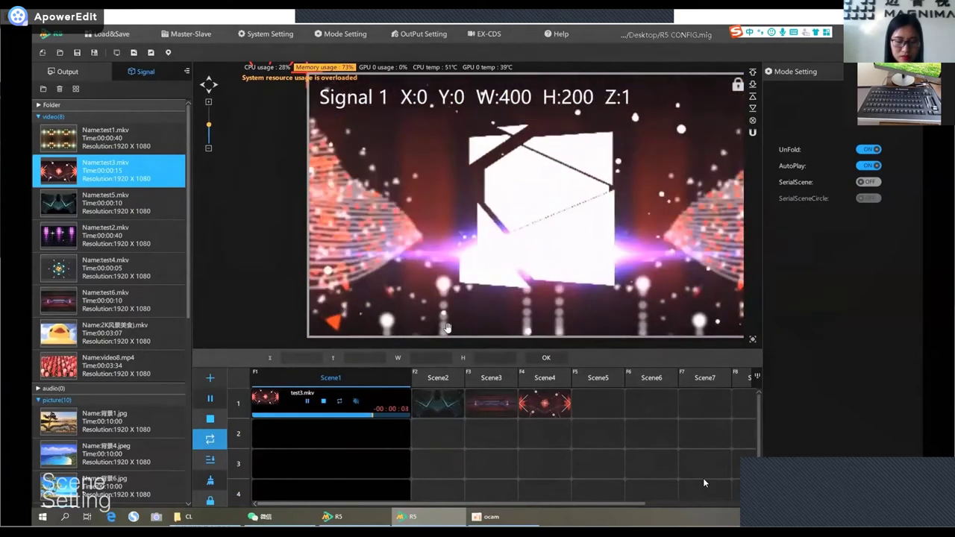
Set Scene3 as the major scene and change the play modes of Scene2's test5.mkv and Scene4's clip.
right_click(490, 383)
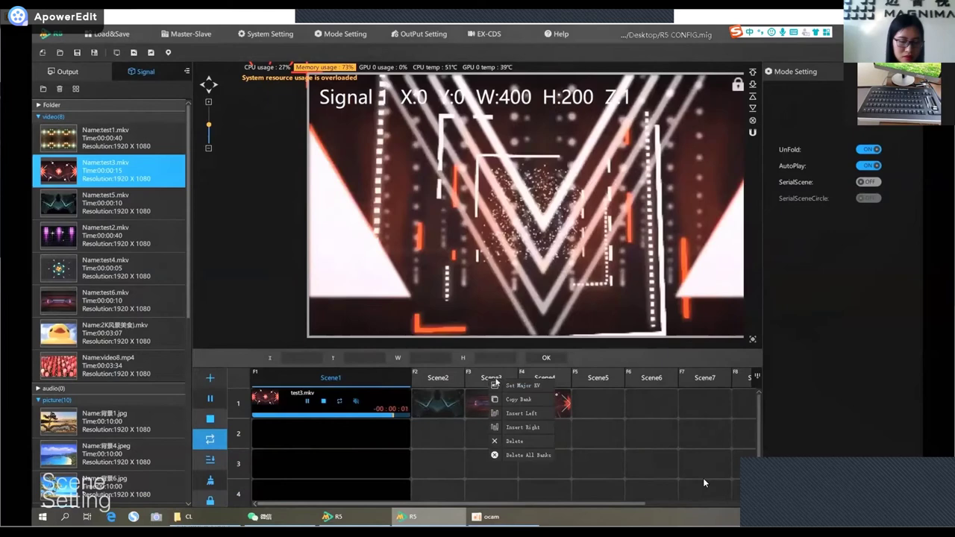
click(512, 386)
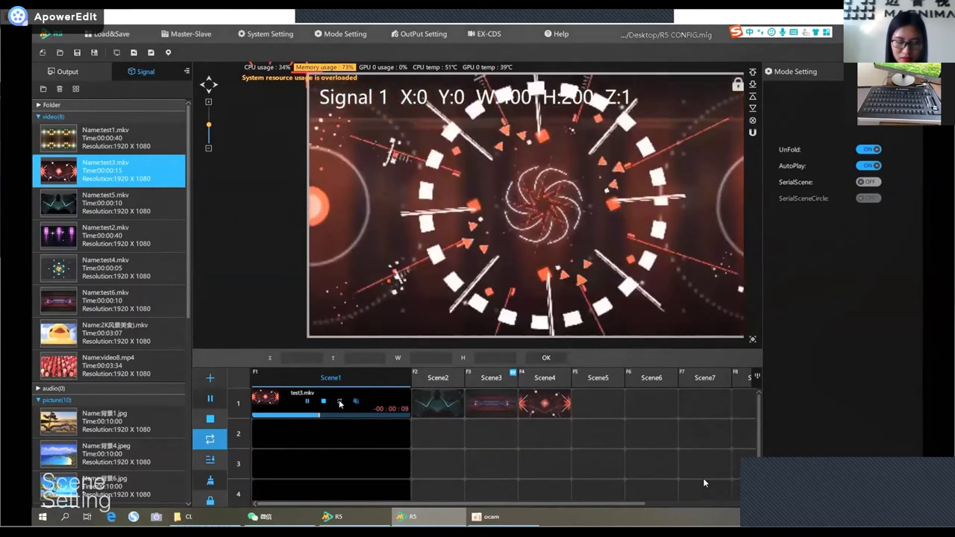
click(430, 379)
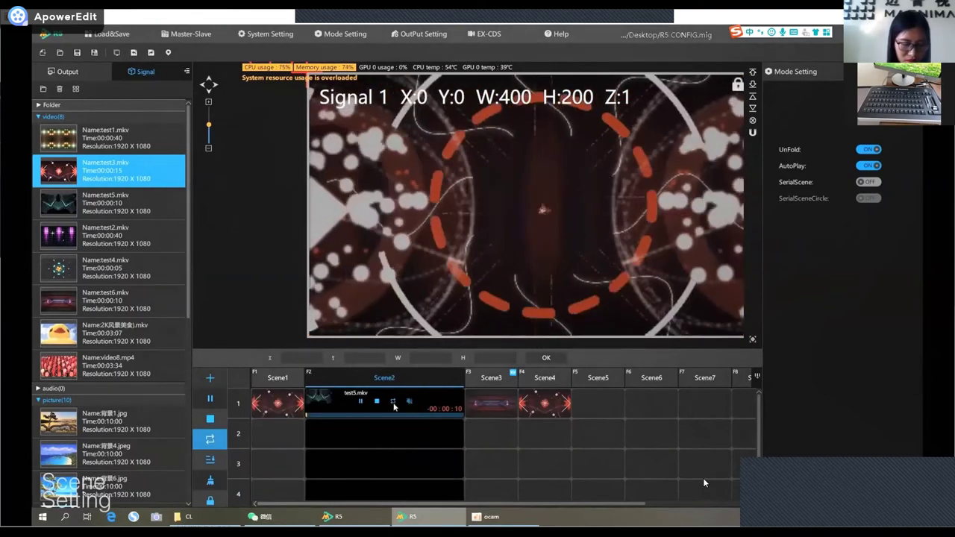
click(432, 403)
click(393, 402)
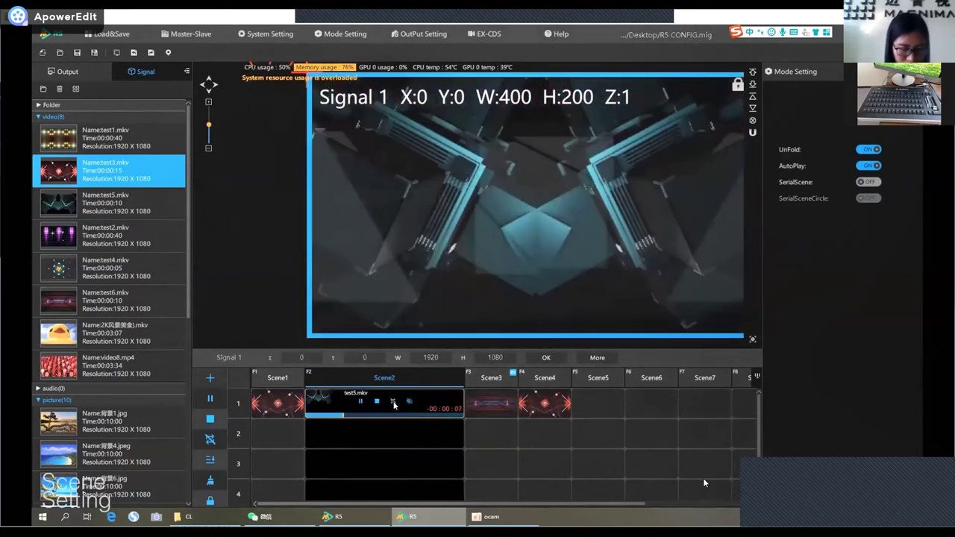
click(536, 381)
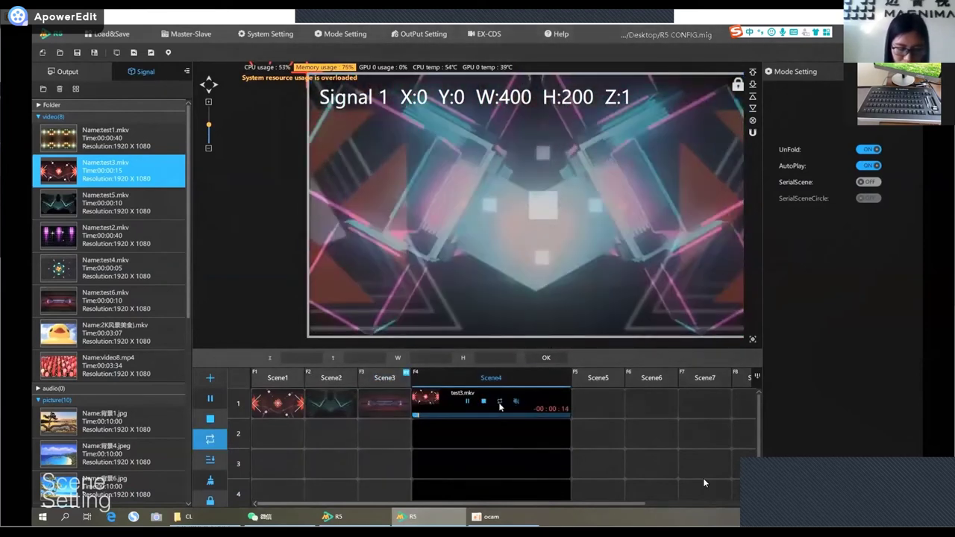
click(500, 403)
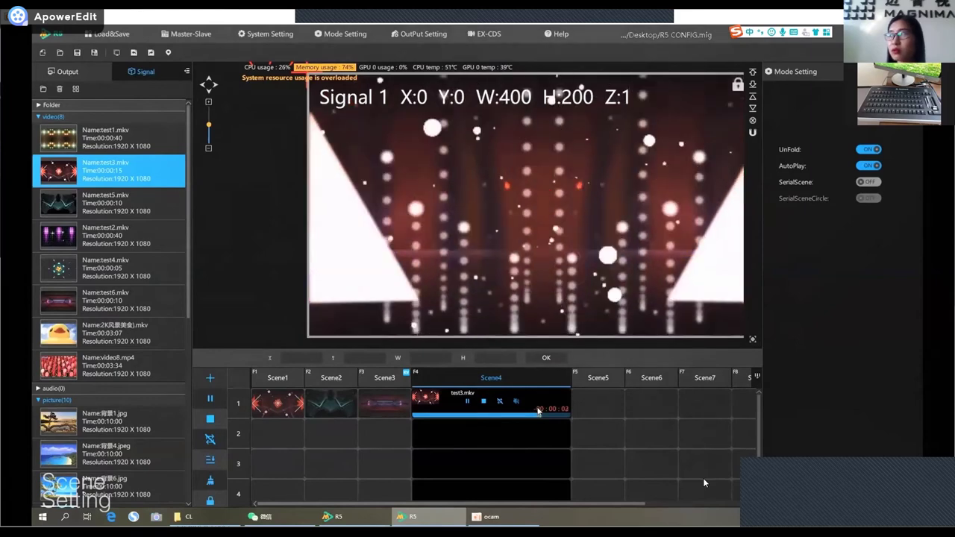
Press F3 from Scene4 and from Scene1 to return playback to major scene Scene3.
key(F3)
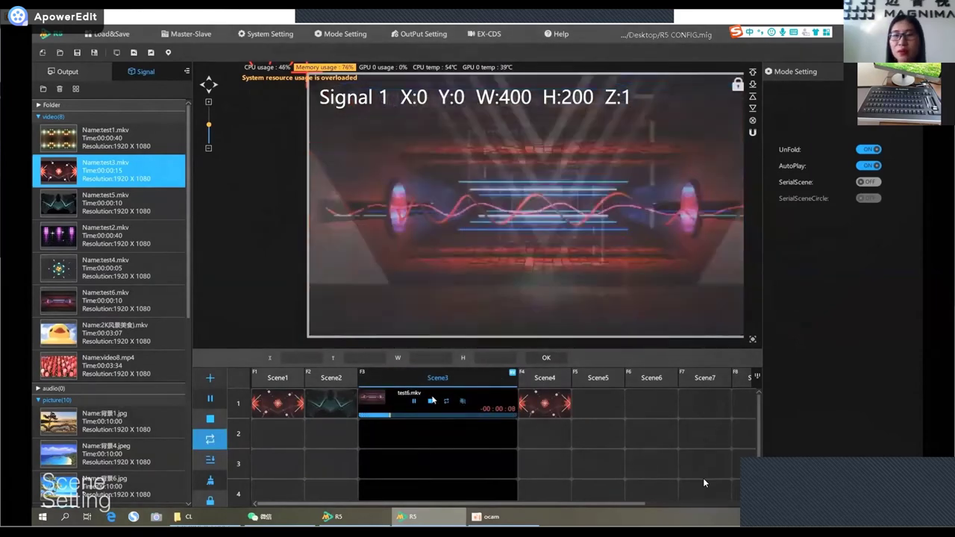
click(271, 382)
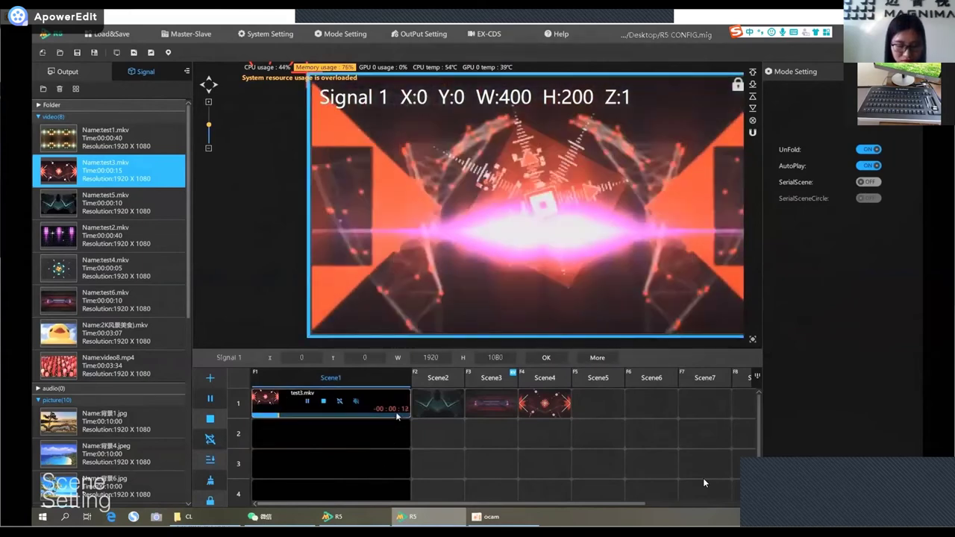
key(F3)
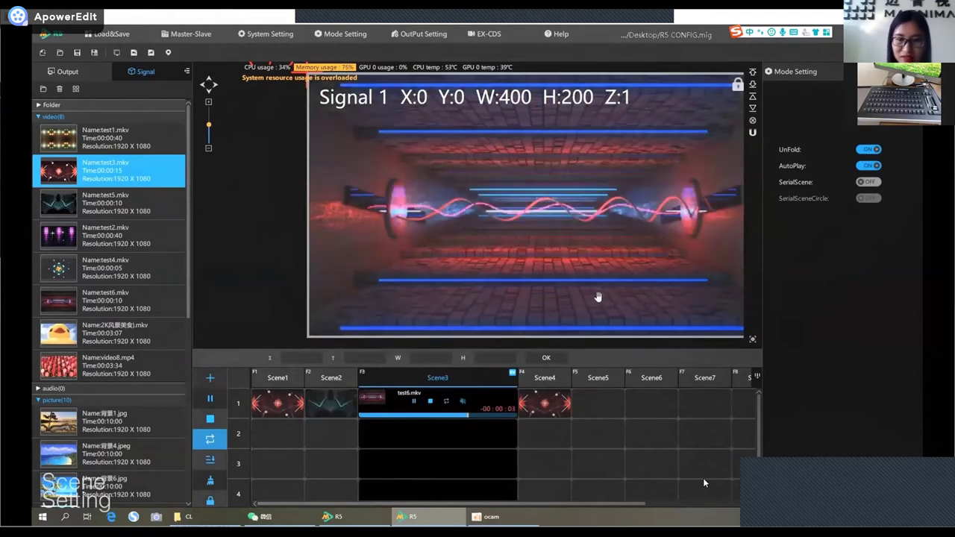
mouse_move(704, 463)
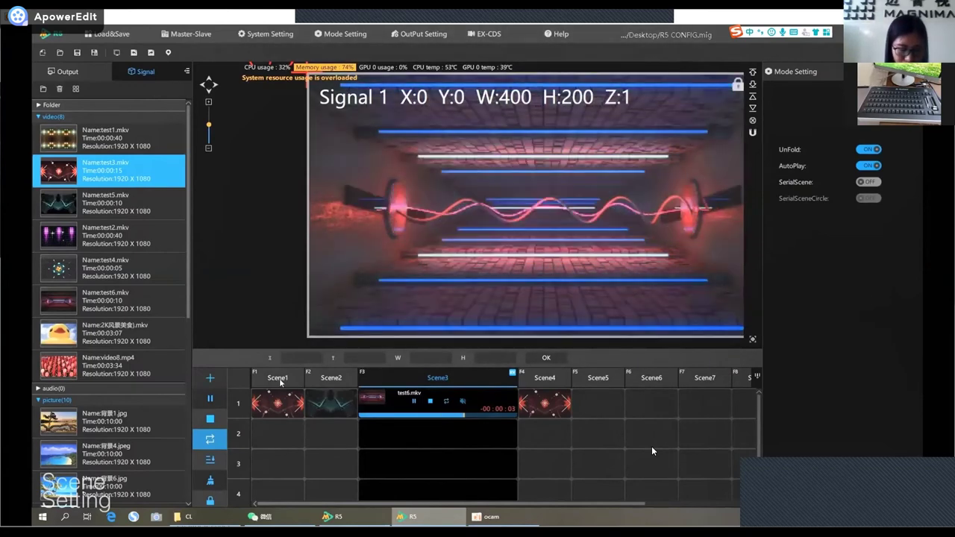
Set SkipScene to Scene4 in Scene1's Bank Property and save it.
click(280, 382)
right_click(281, 381)
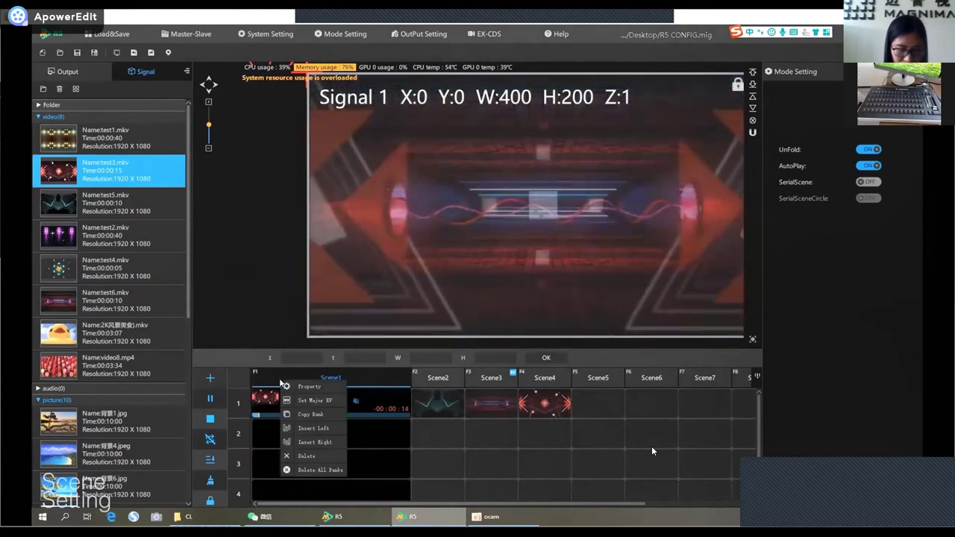
click(309, 388)
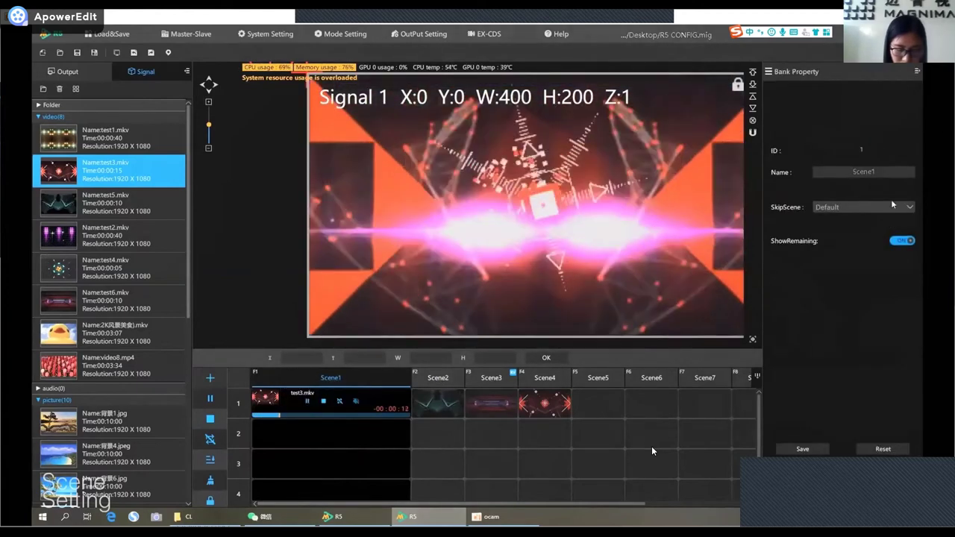
click(885, 208)
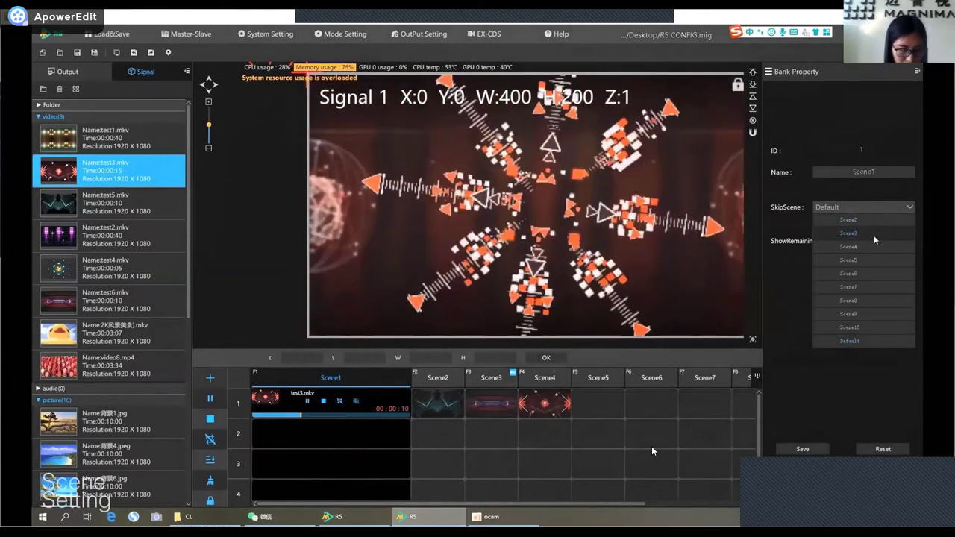
click(855, 248)
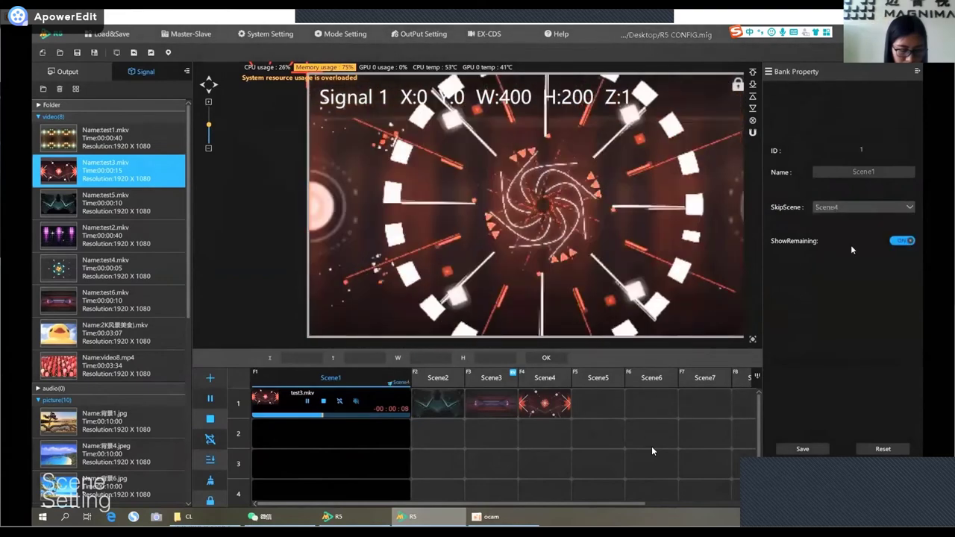
click(811, 450)
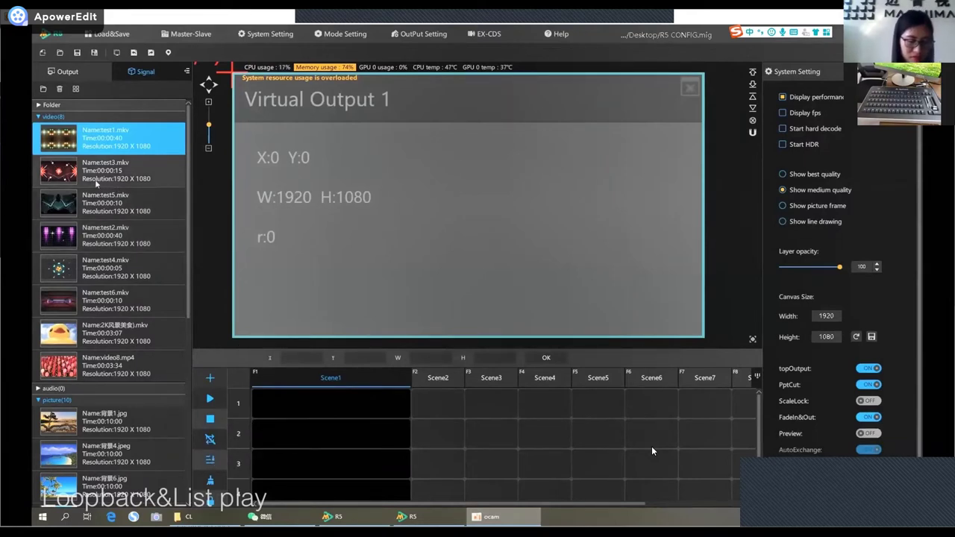
Drag test3, test5, test4 and test6 onto Scene1's canvas as Signals 1–4.
drag(78, 174, 354, 168)
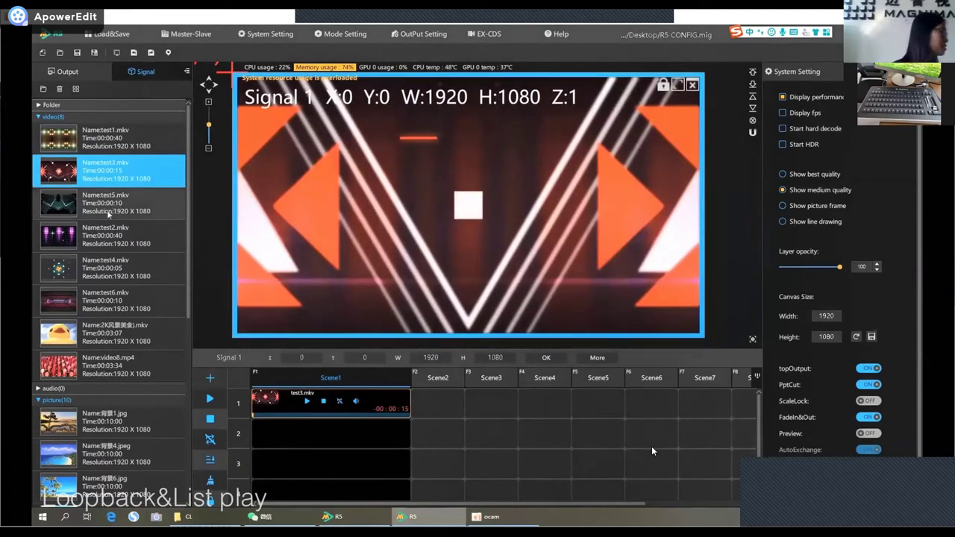
drag(78, 206, 289, 176)
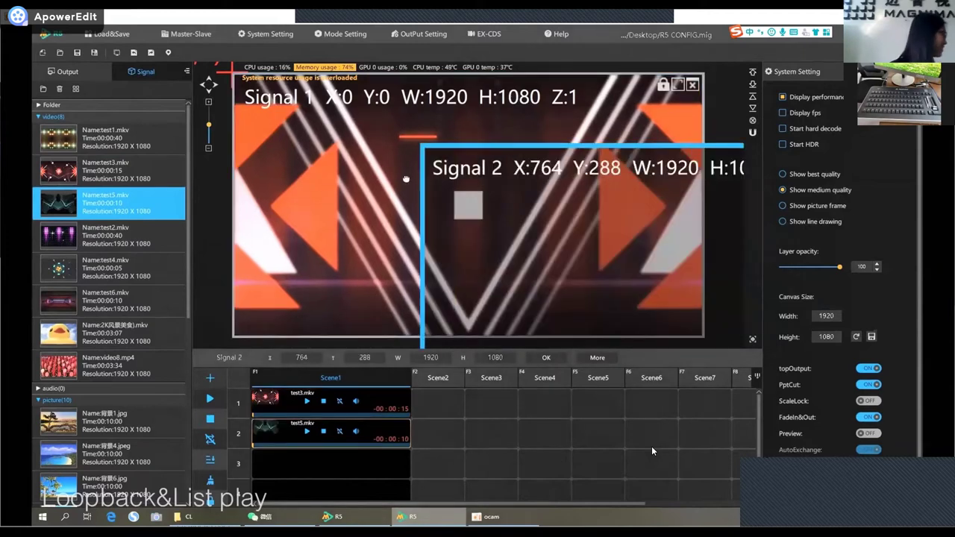
drag(86, 266, 423, 199)
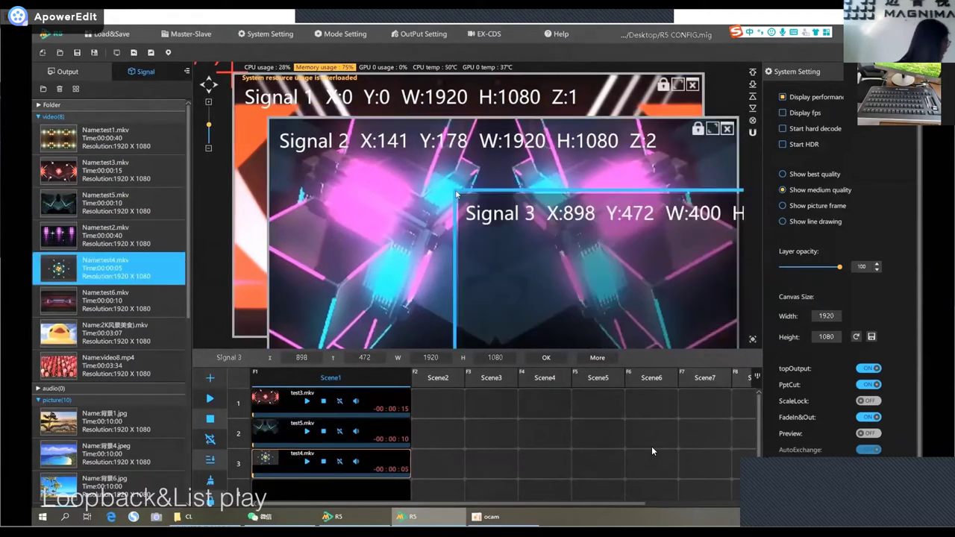
drag(86, 299, 493, 280)
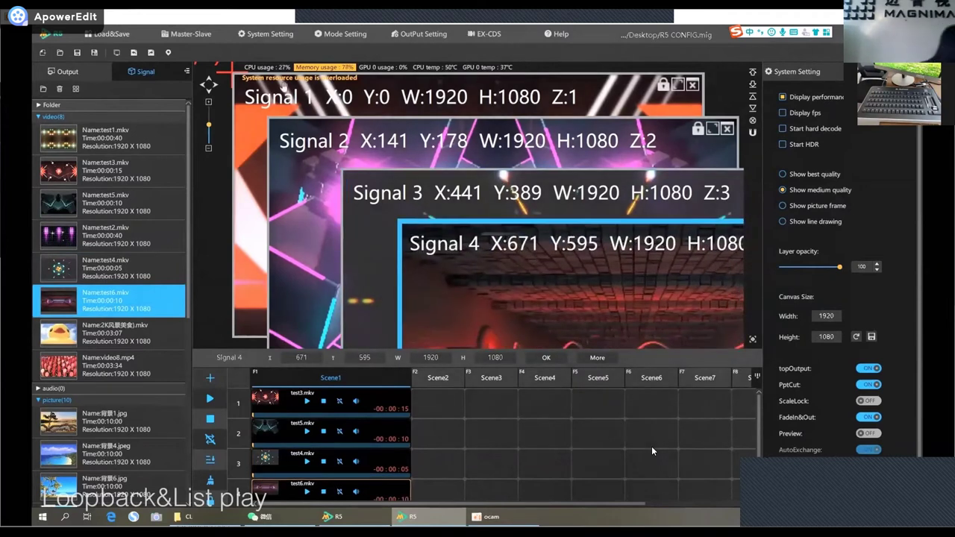
Turn on Loop Playback and List Play, then start playing the test3 clip.
scroll(339, 396, down, 1)
scroll(351, 418, up, 1)
click(356, 433)
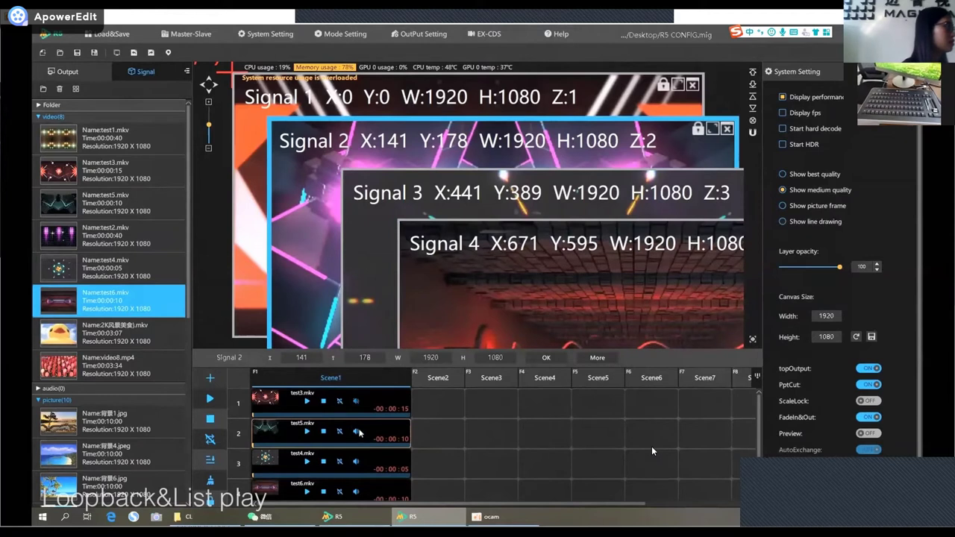
scroll(359, 436, down, 1)
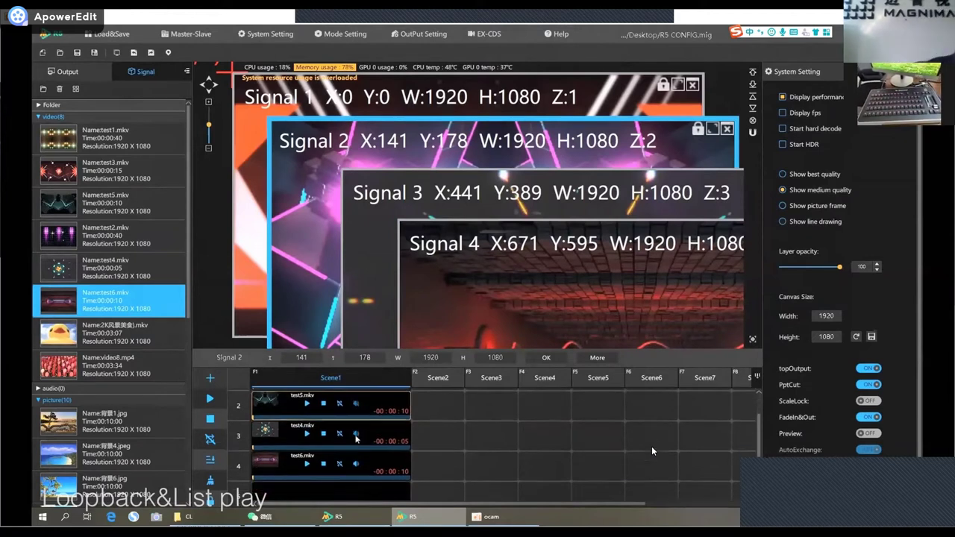
click(210, 439)
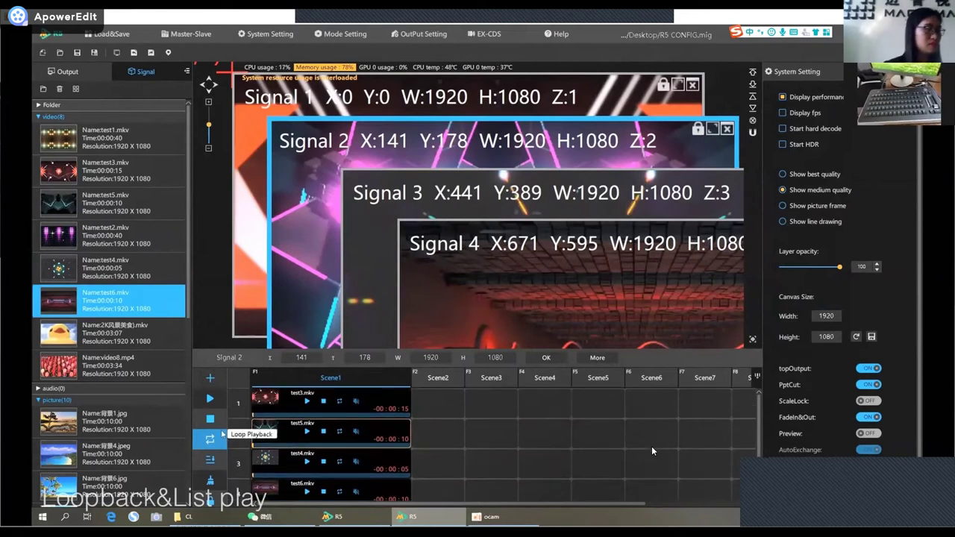
click(212, 461)
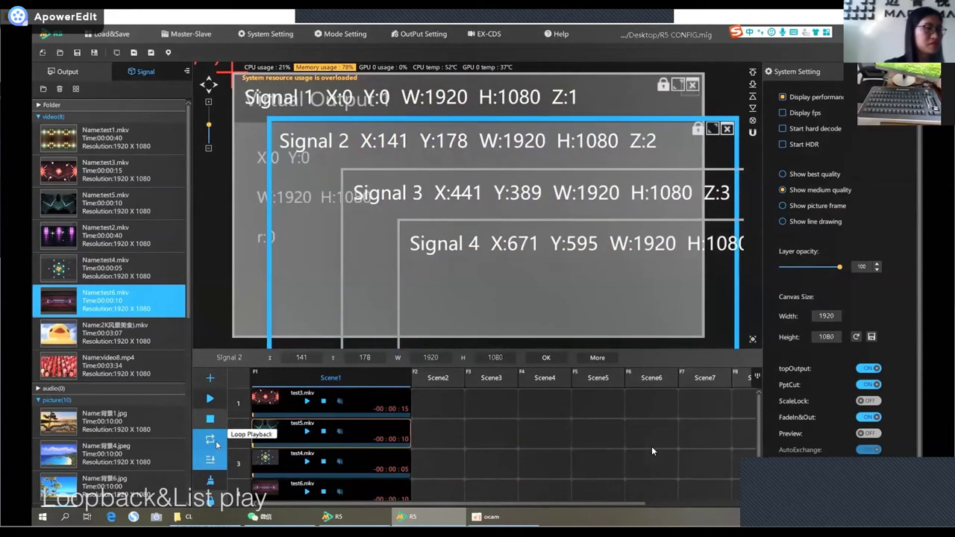
click(364, 411)
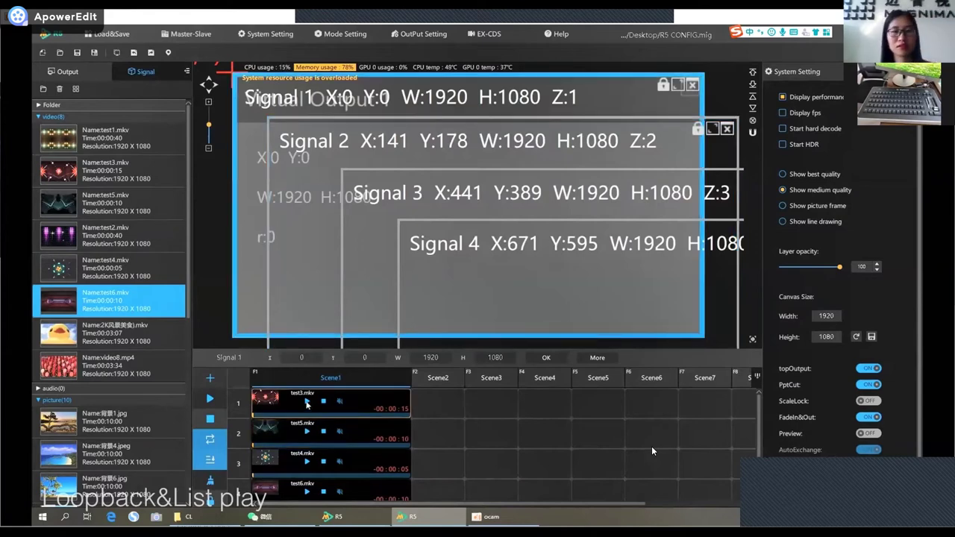
click(306, 403)
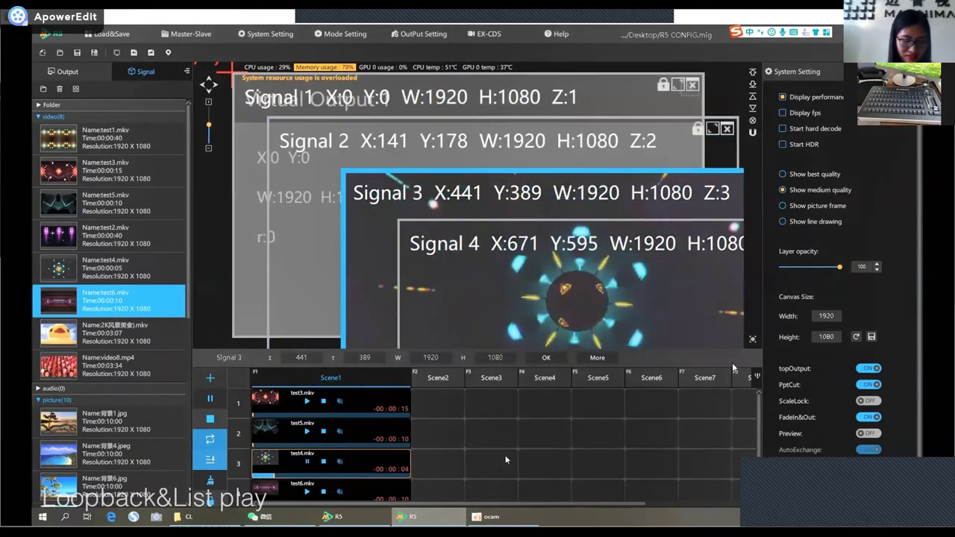
scroll(506, 456, down, 1)
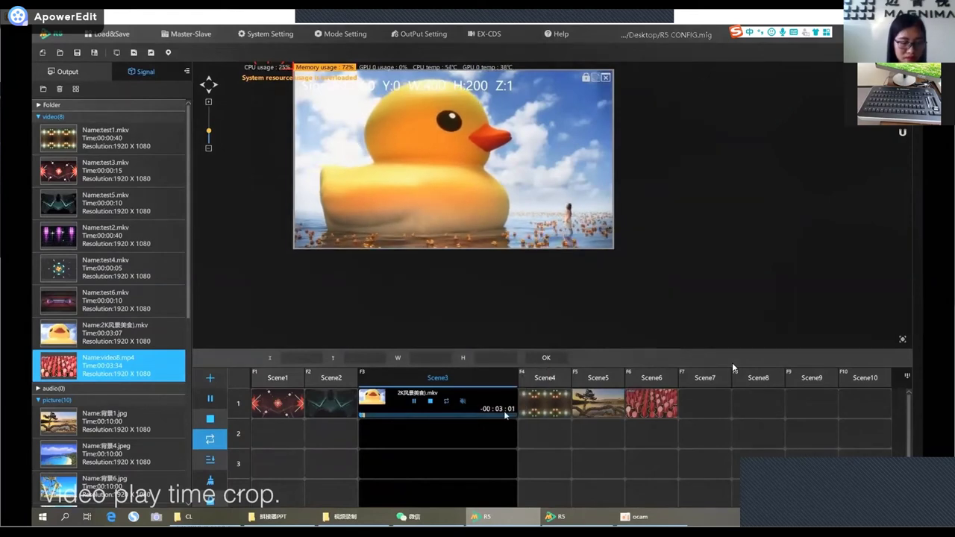
Return to Scene3, check its bank properties, and open Video Property for 2K风景美食.mkv.
click(608, 395)
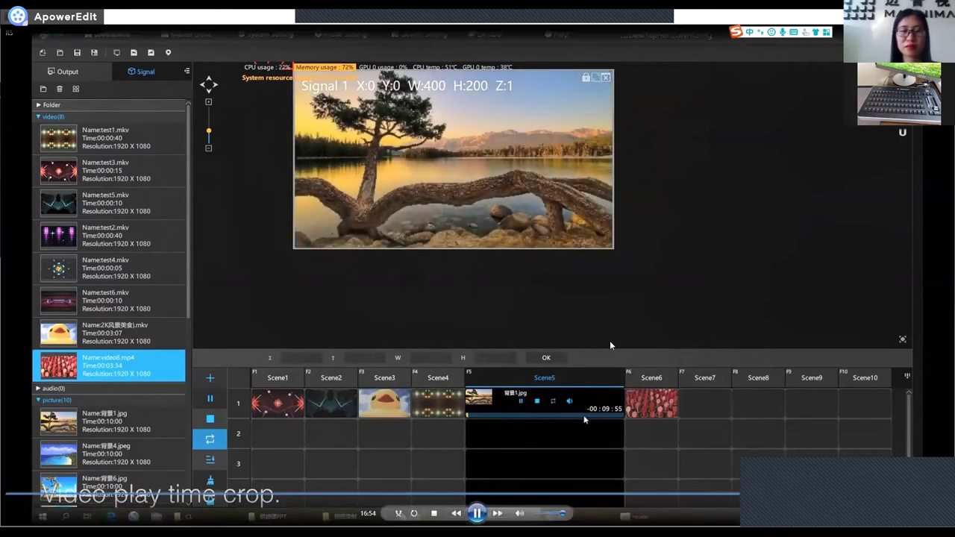
click(395, 382)
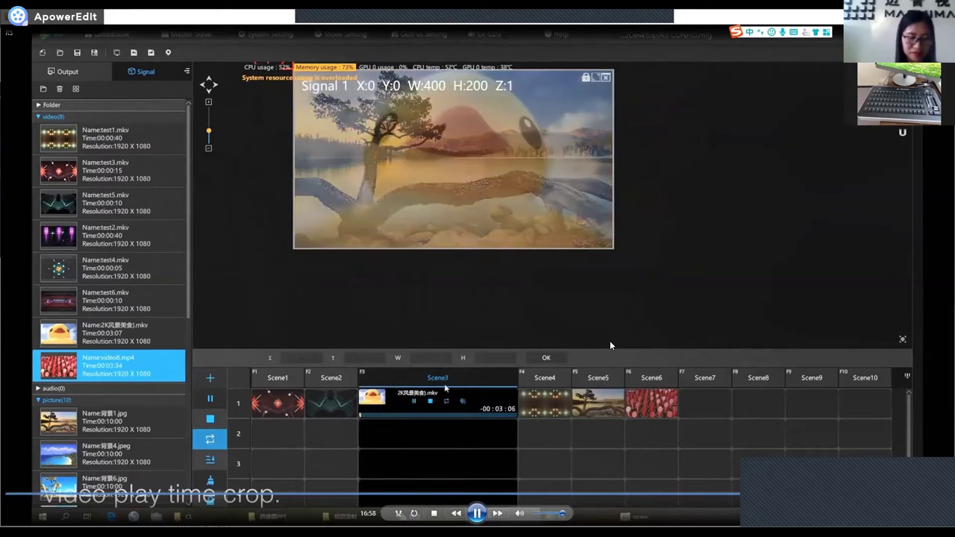
right_click(441, 381)
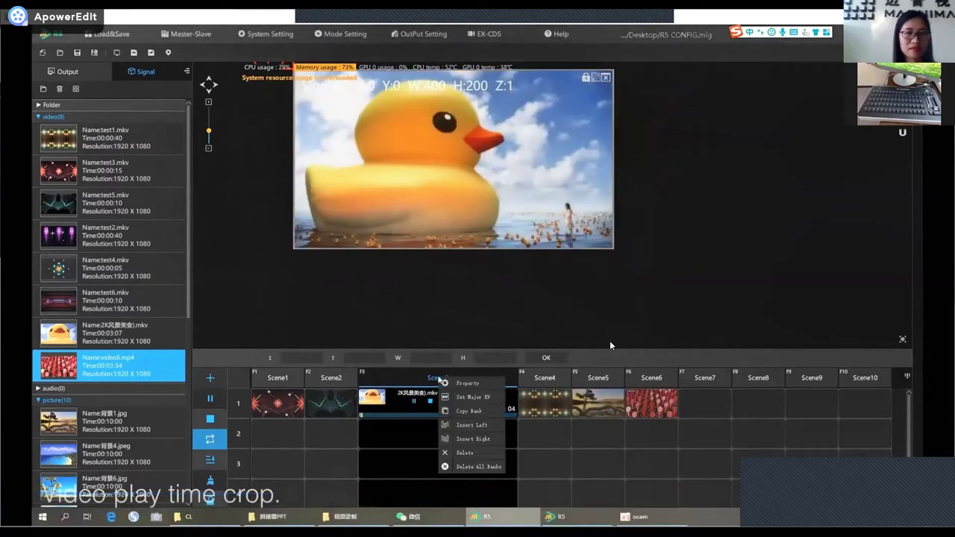
click(466, 385)
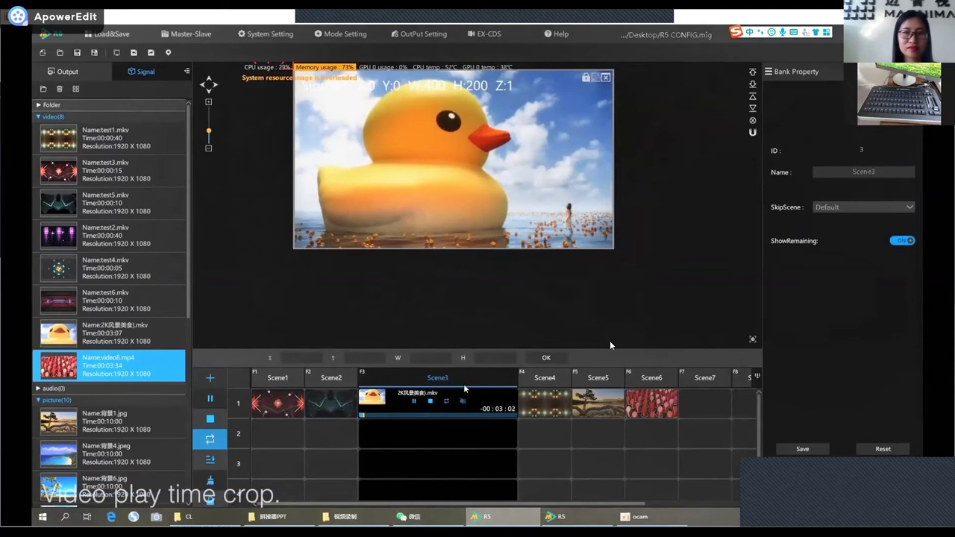
right_click(437, 383)
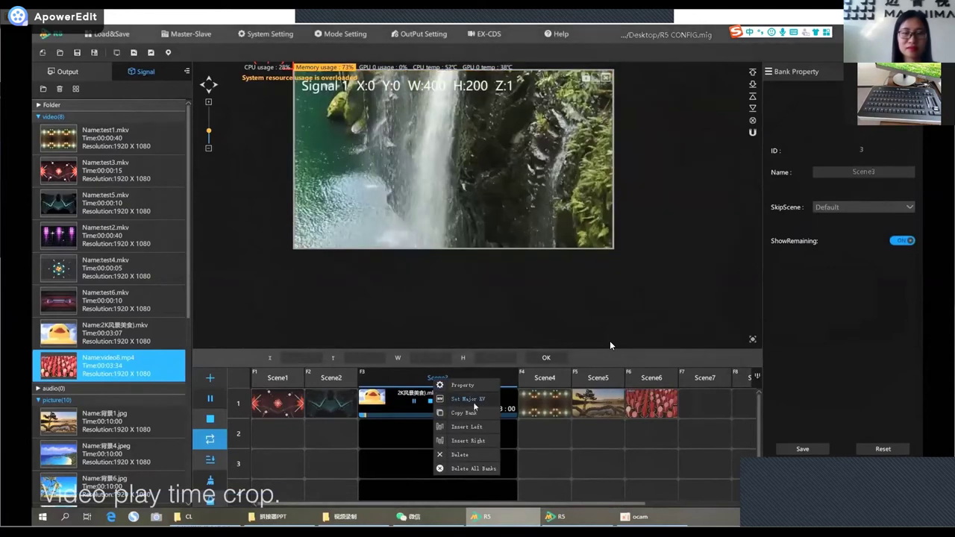
click(471, 400)
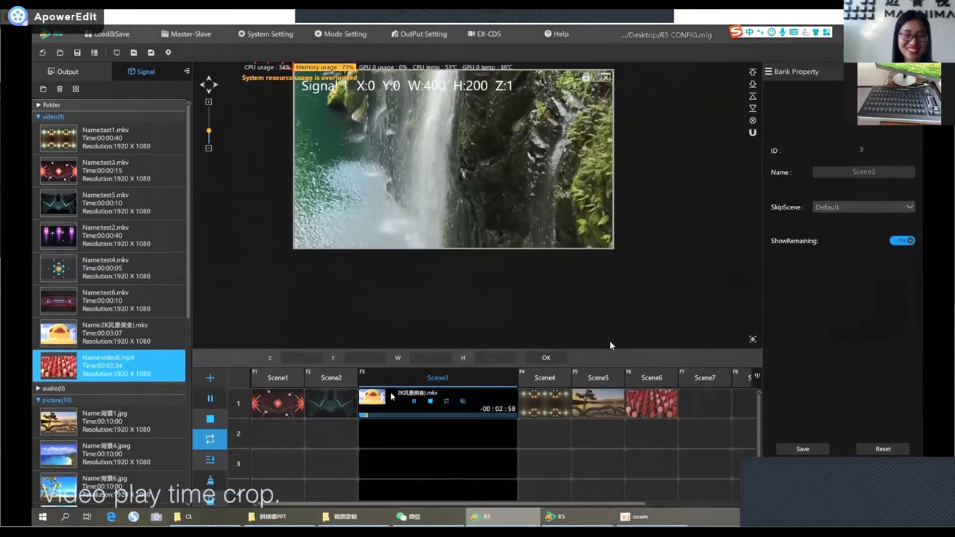
right_click(391, 397)
click(415, 403)
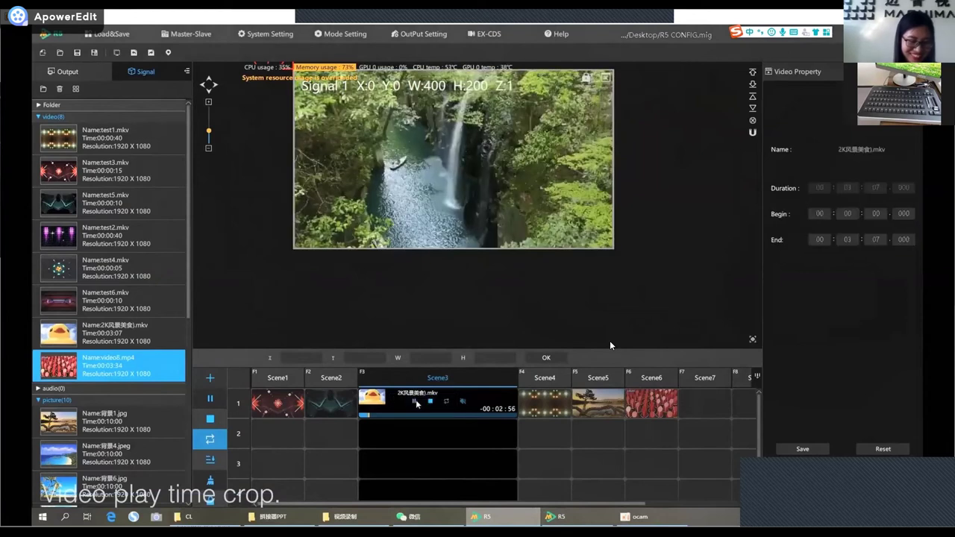
Set the Scene3 clip's Begin to 00:02:00 and End to 00:02:10, then save.
double_click(852, 214)
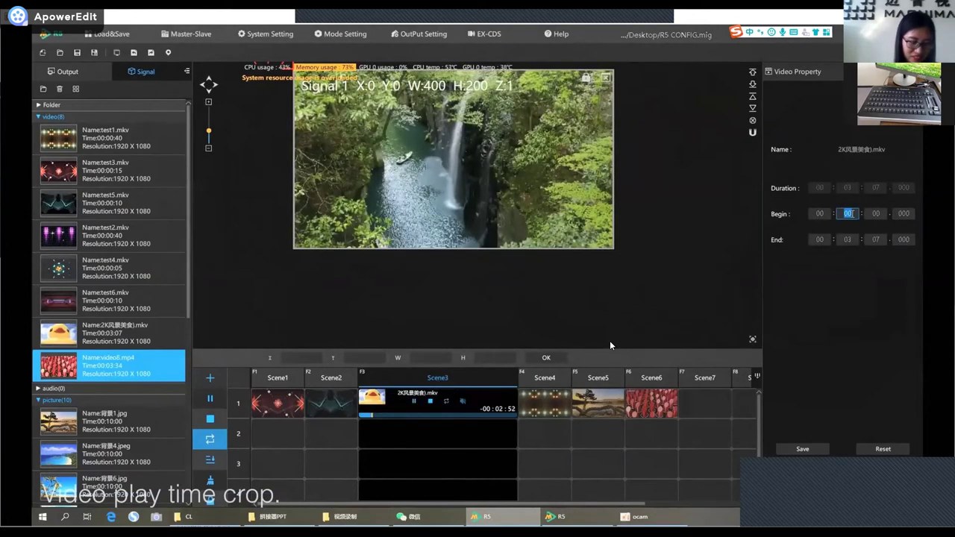
key(Tab)
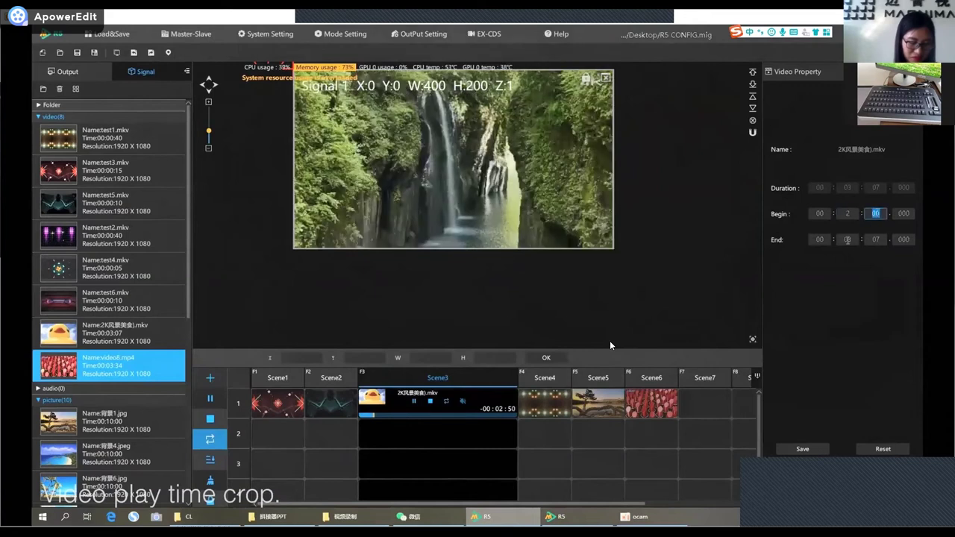
double_click(851, 240)
text(2)
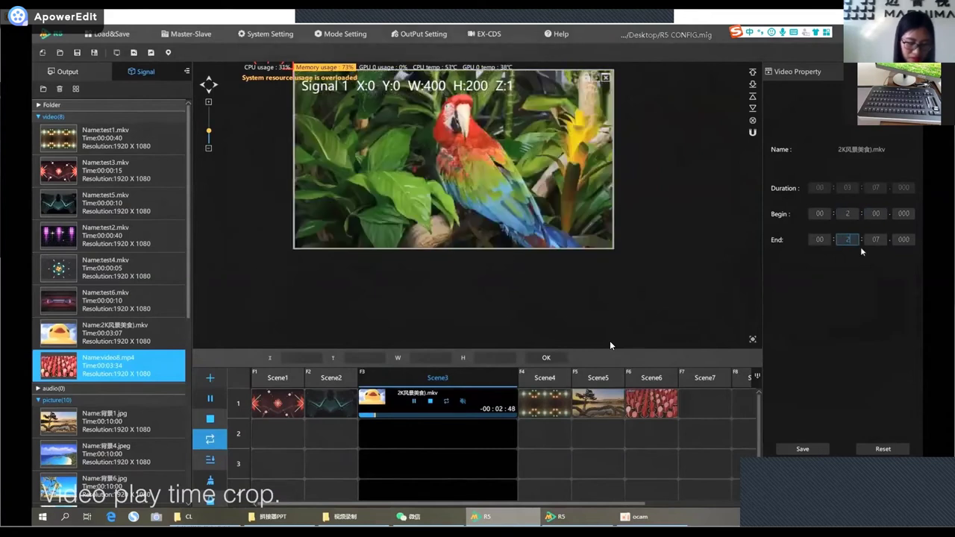
double_click(878, 240)
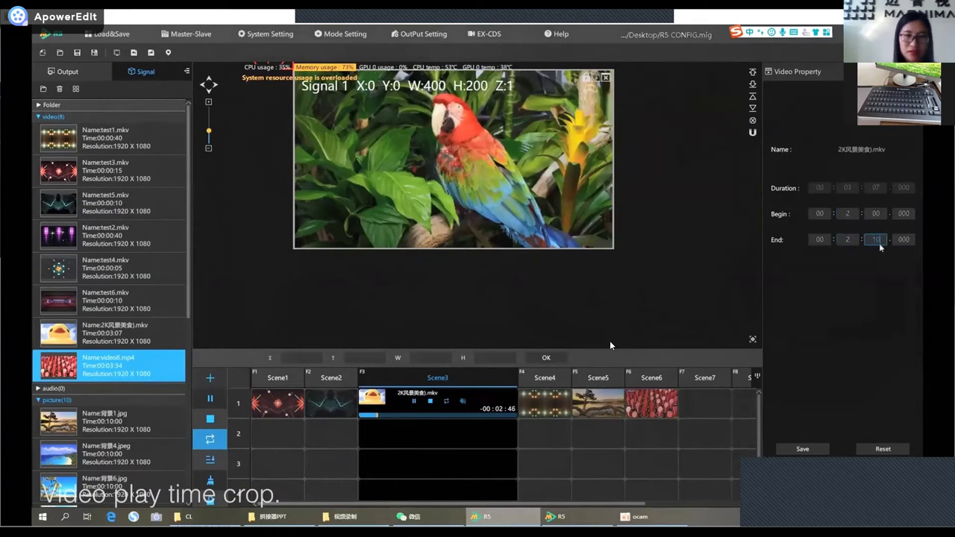
text(10)
click(803, 449)
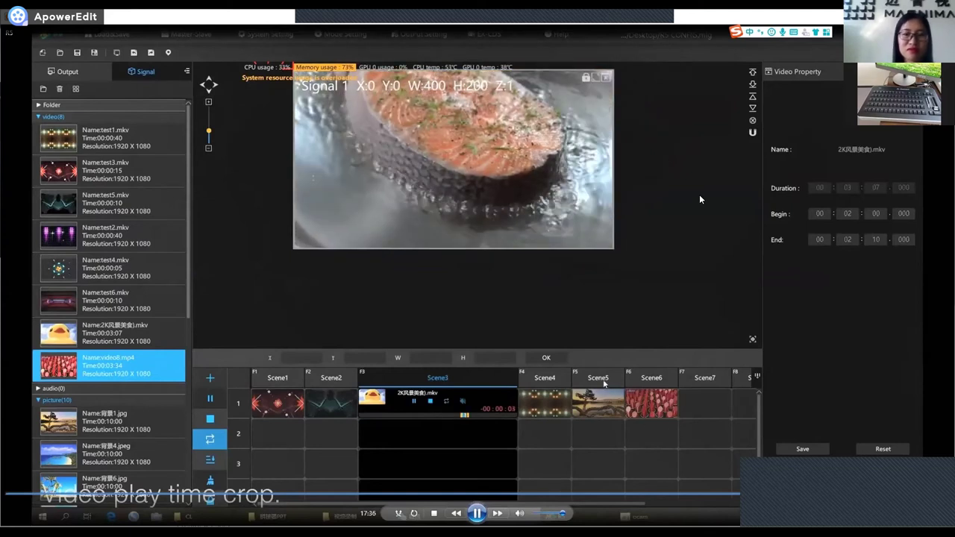
Set the Scene5 背景1.jpg clip's end time to 00:00:10 and save.
click(604, 382)
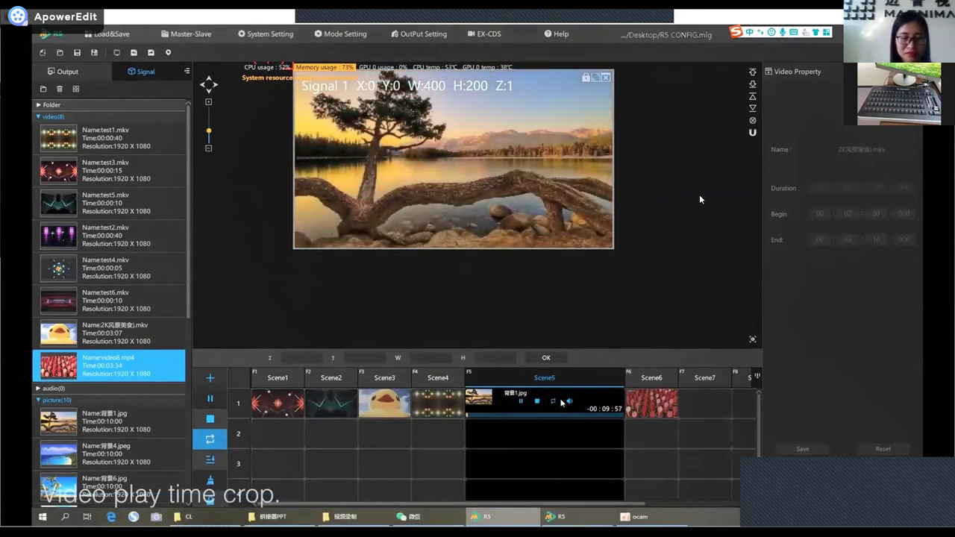
right_click(507, 397)
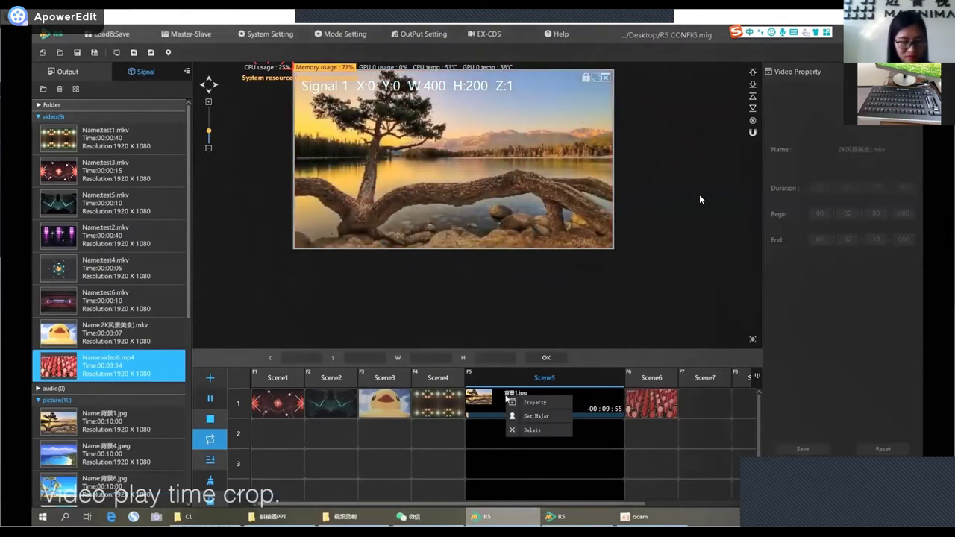
click(547, 406)
click(849, 239)
double_click(875, 240)
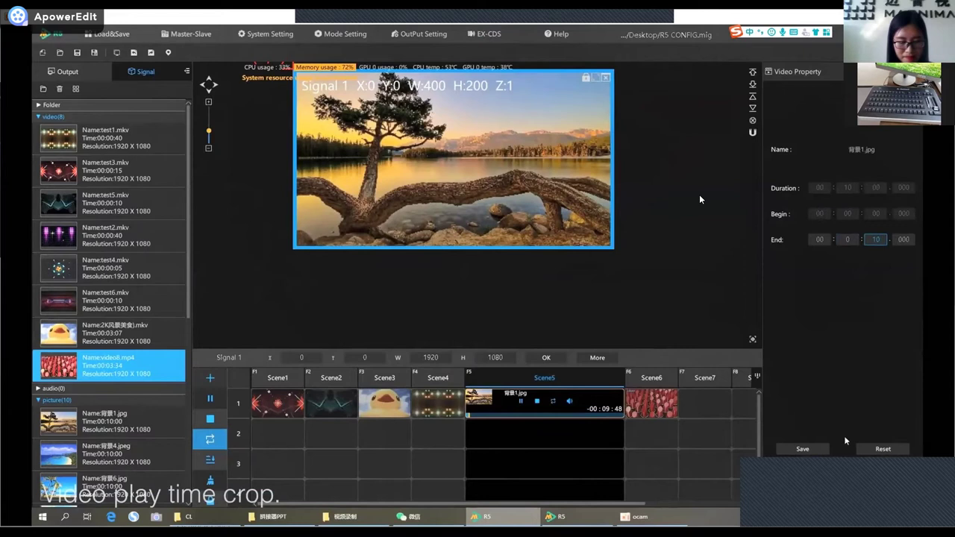
click(803, 449)
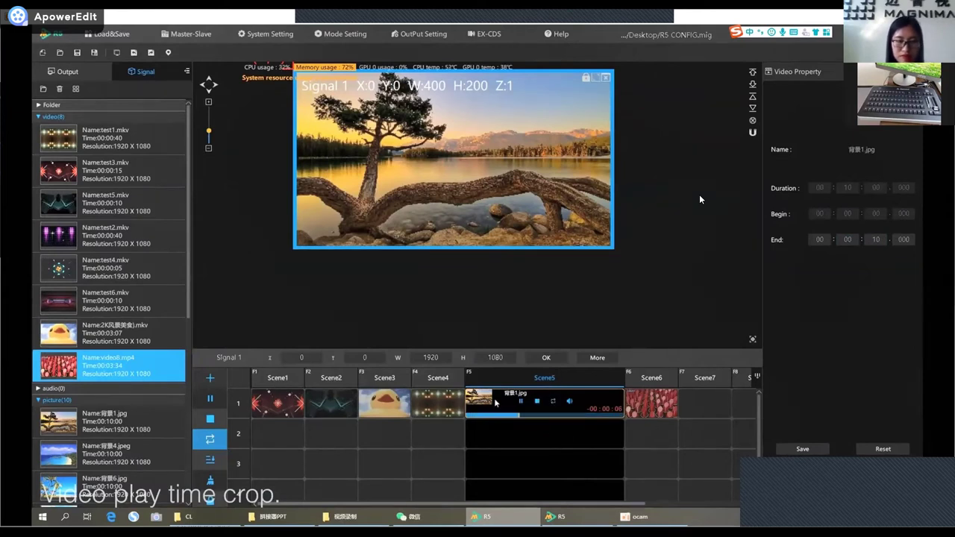
Trigger Scene1 from the scene grid in place of Scene5.
click(277, 379)
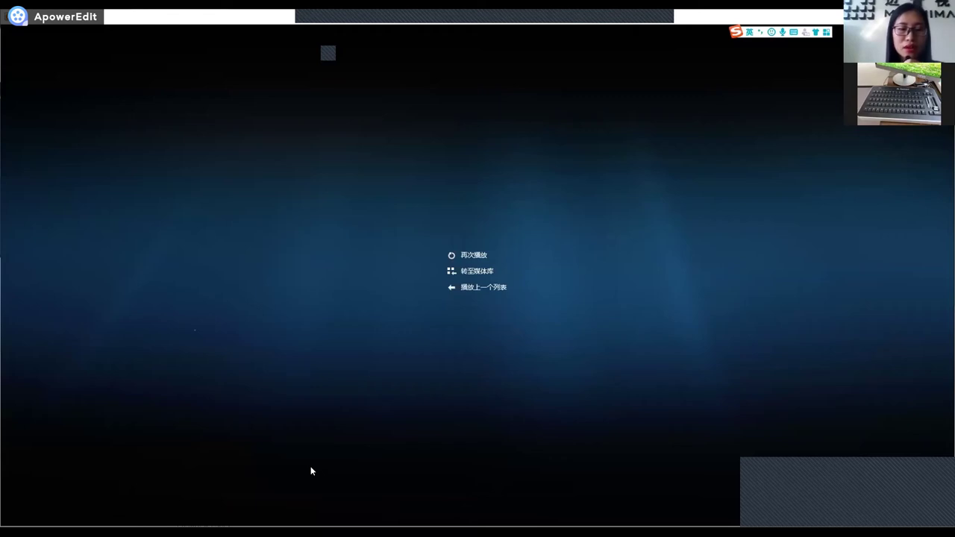
Switch from the finished Windows Media Player playback back to the MagnImage R5 window.
mouse_move(327, 502)
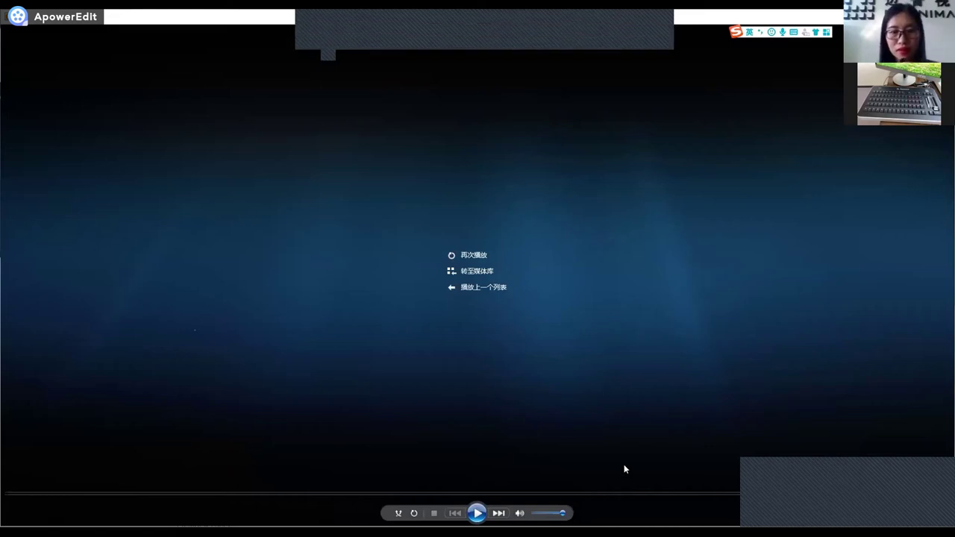
key(alt+Tab)
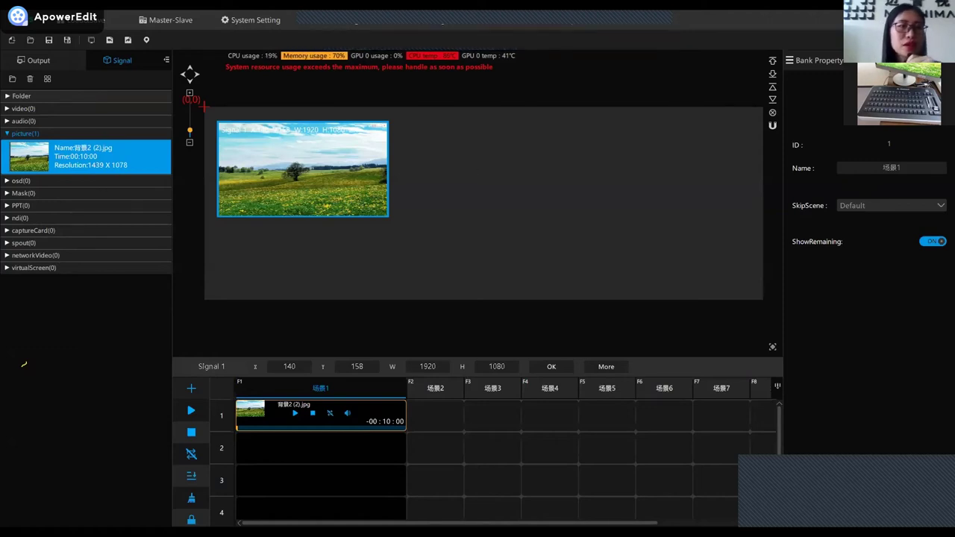
Add the 图片素材 folder under Folder in the Signal library and select it.
click(68, 97)
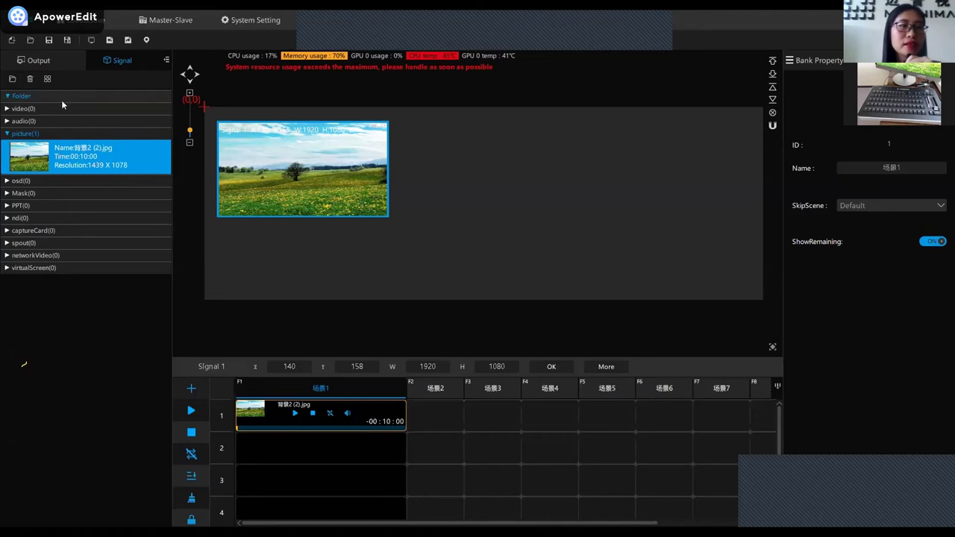
right_click(41, 96)
click(63, 105)
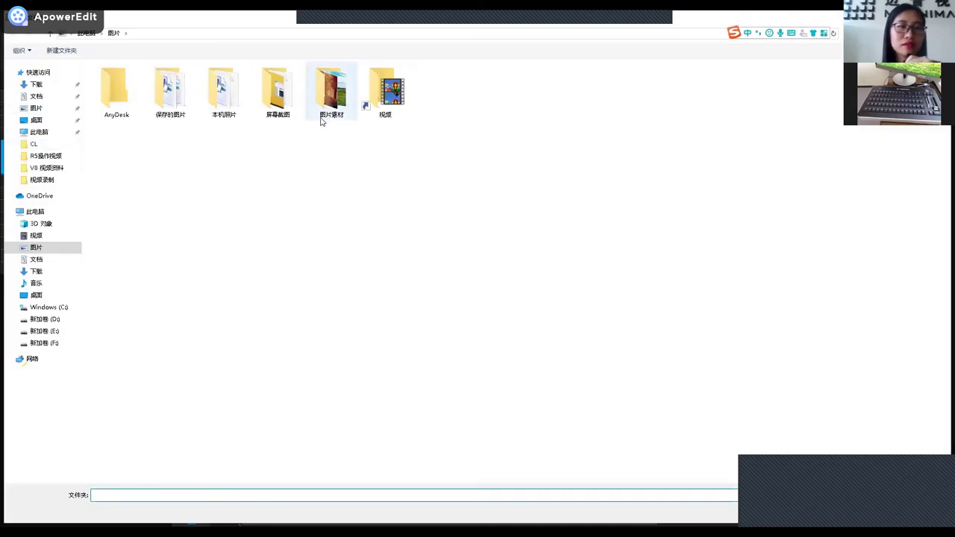
click(330, 97)
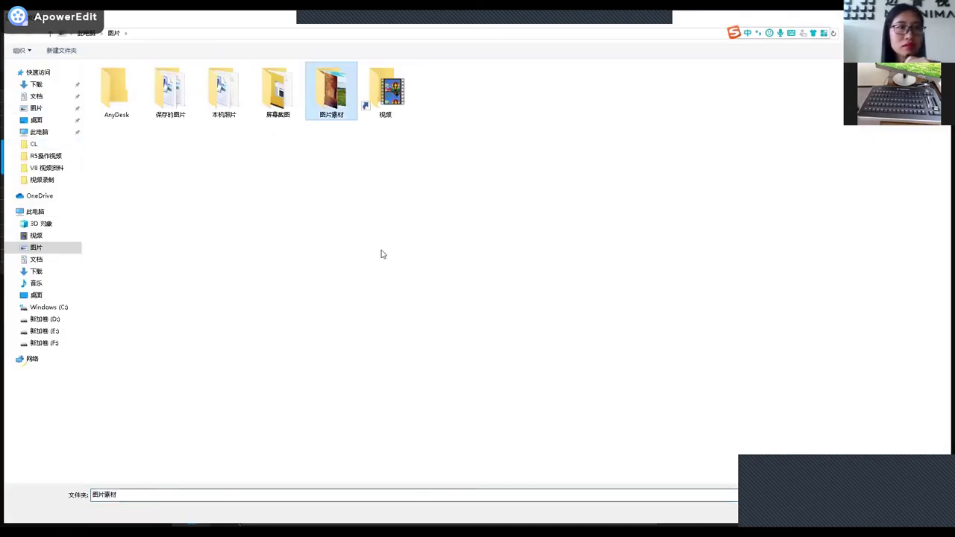
click(860, 515)
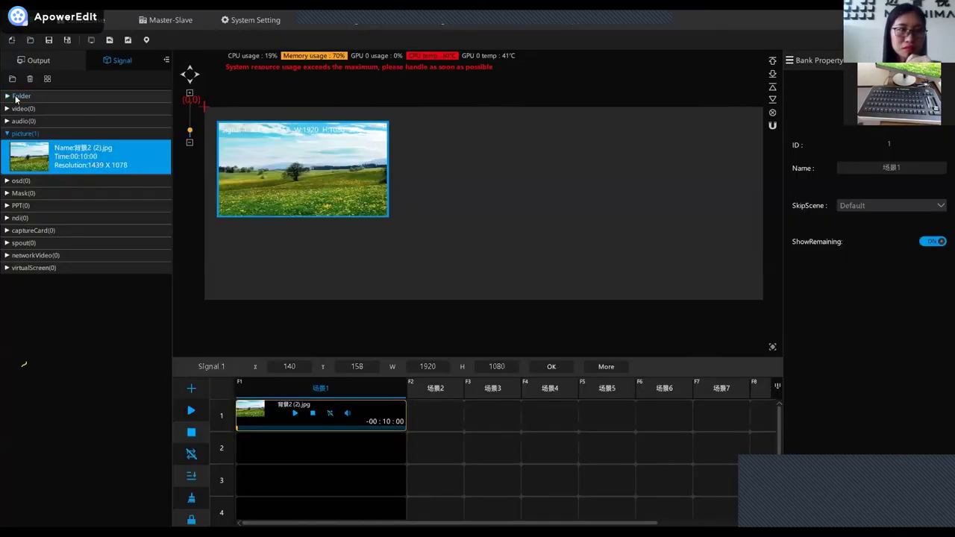
click(15, 97)
click(19, 114)
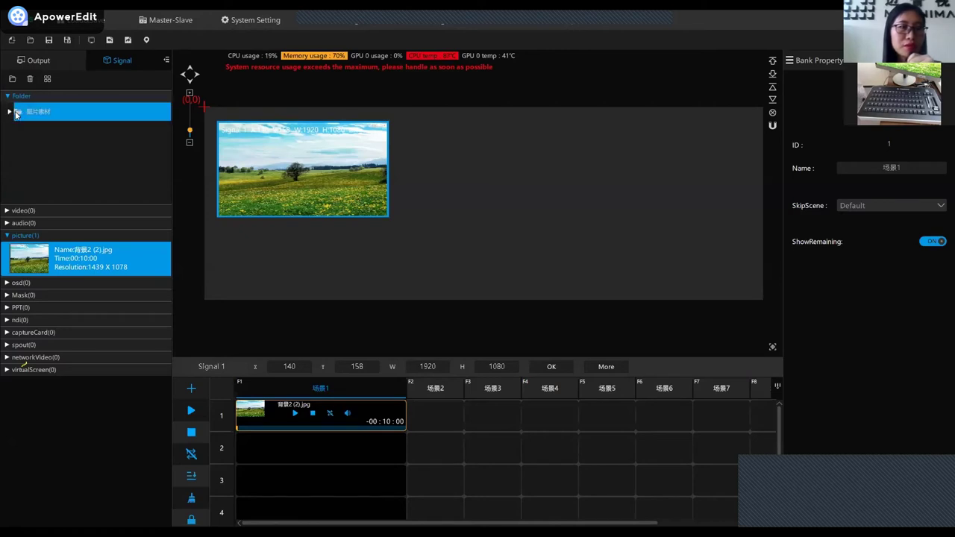
Expand 图片素材 to browse its images, then collapse it again.
click(10, 112)
scroll(70, 134, down, 3)
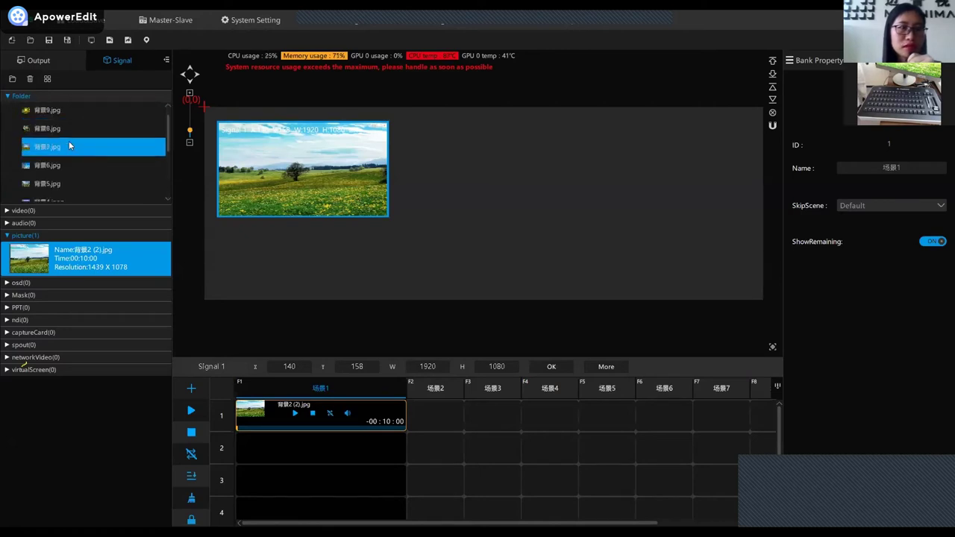
scroll(72, 171, down, 3)
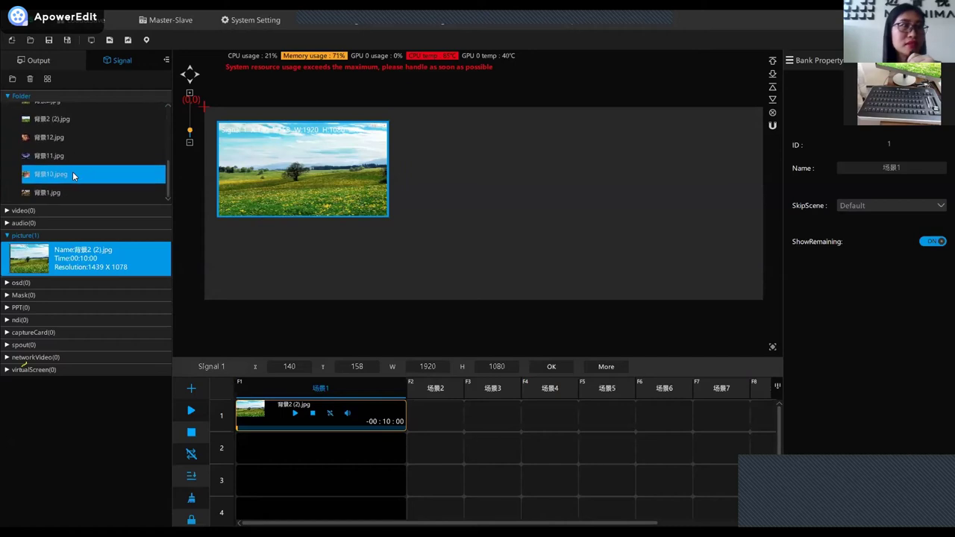
scroll(74, 170, up, 6)
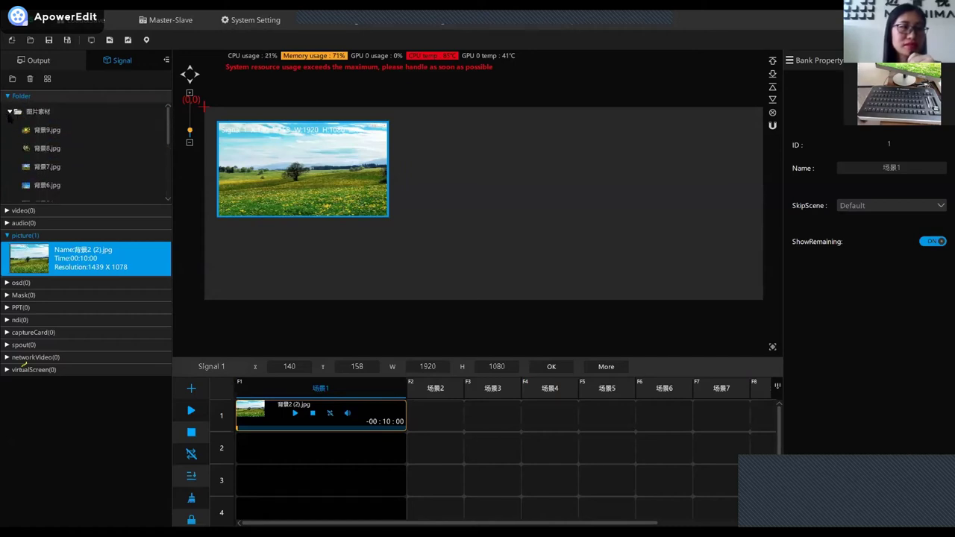
click(10, 112)
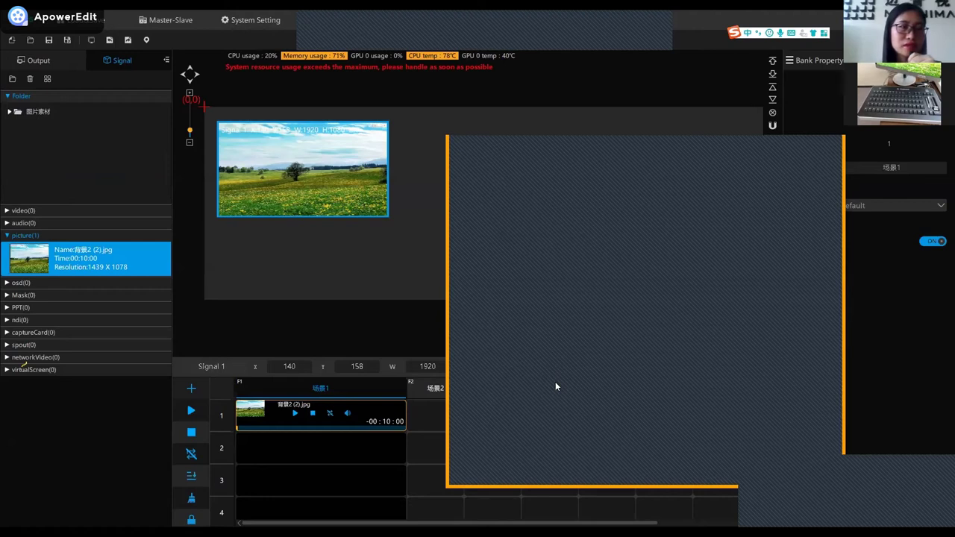
Drag the R5操作视频 folder into the Folder list beneath 图片素材.
drag(555, 387, 34, 131)
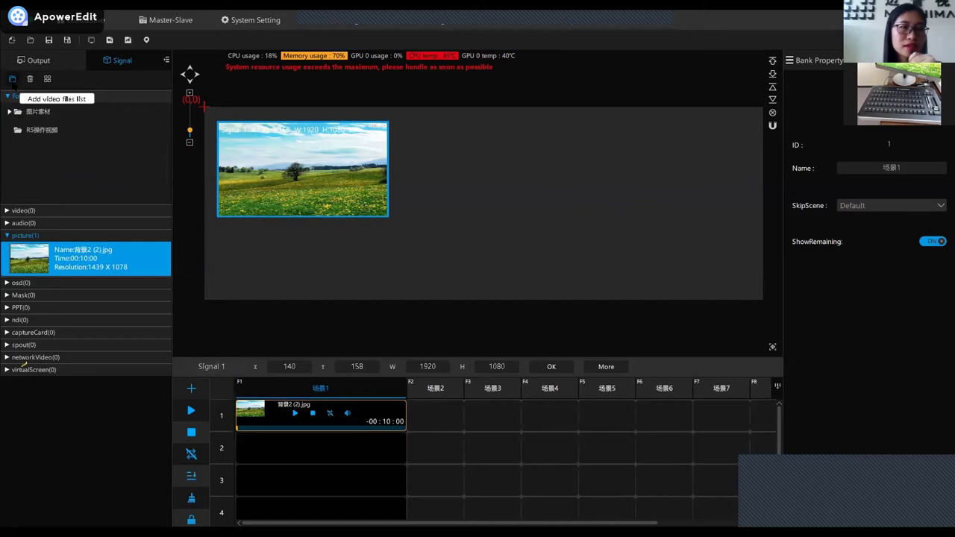
click(12, 80)
click(12, 81)
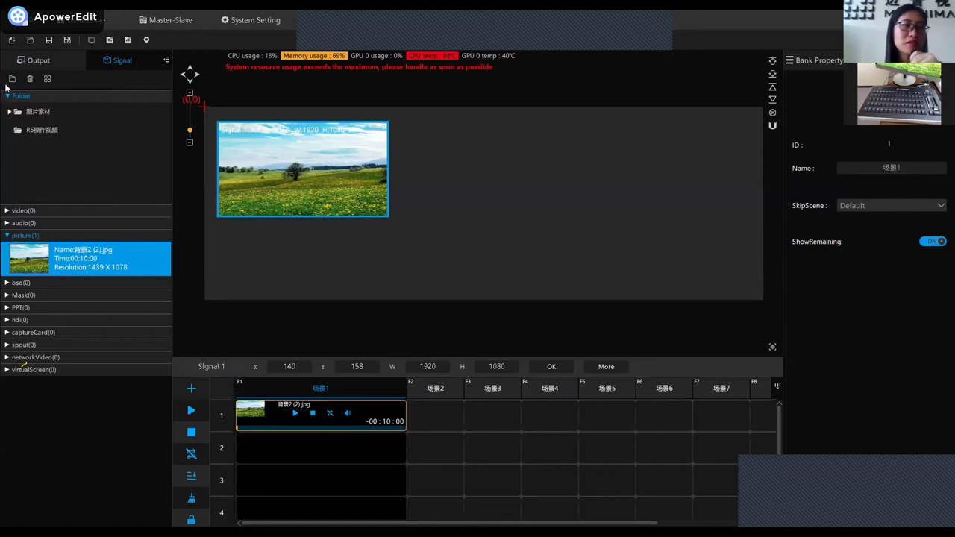
click(12, 79)
click(23, 86)
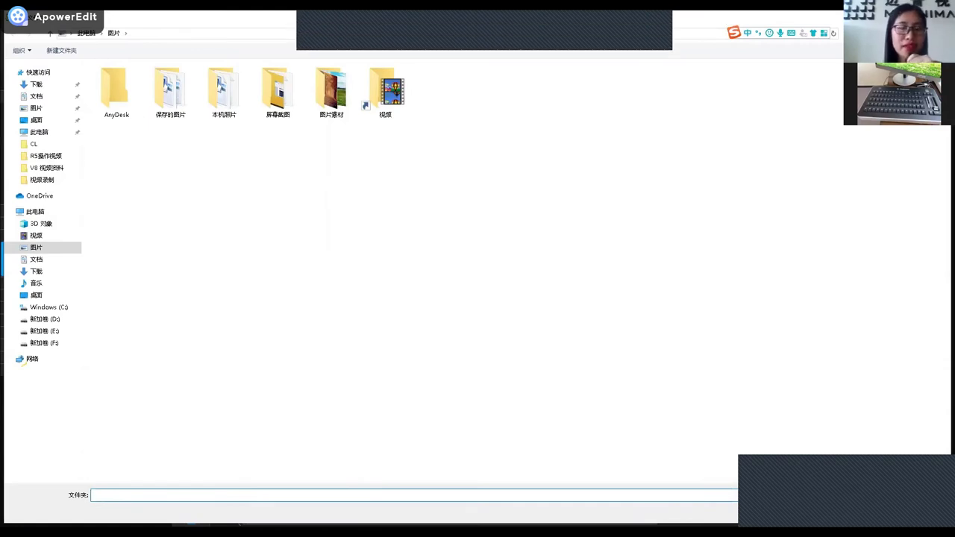
key(Escape)
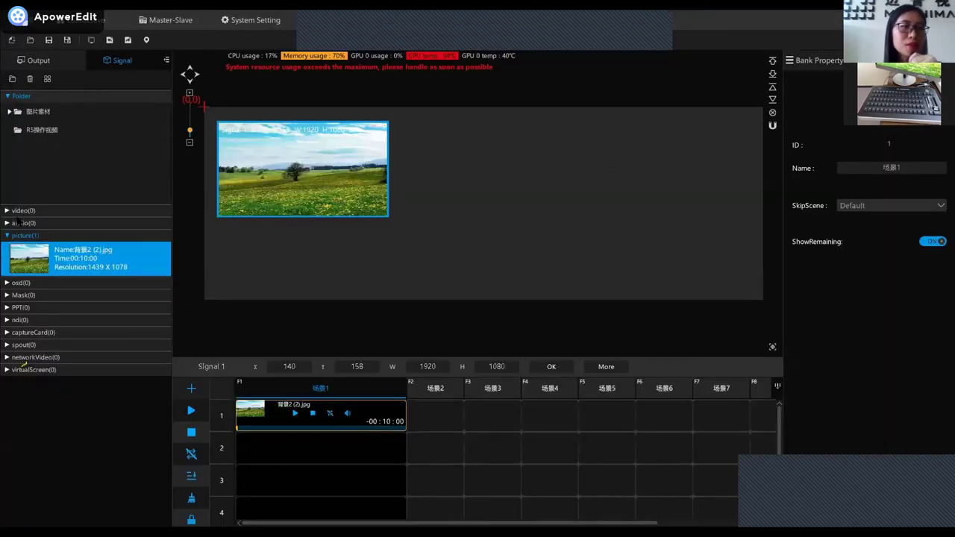
Expand the video category and bring up the import file browser from the signal list.
click(19, 214)
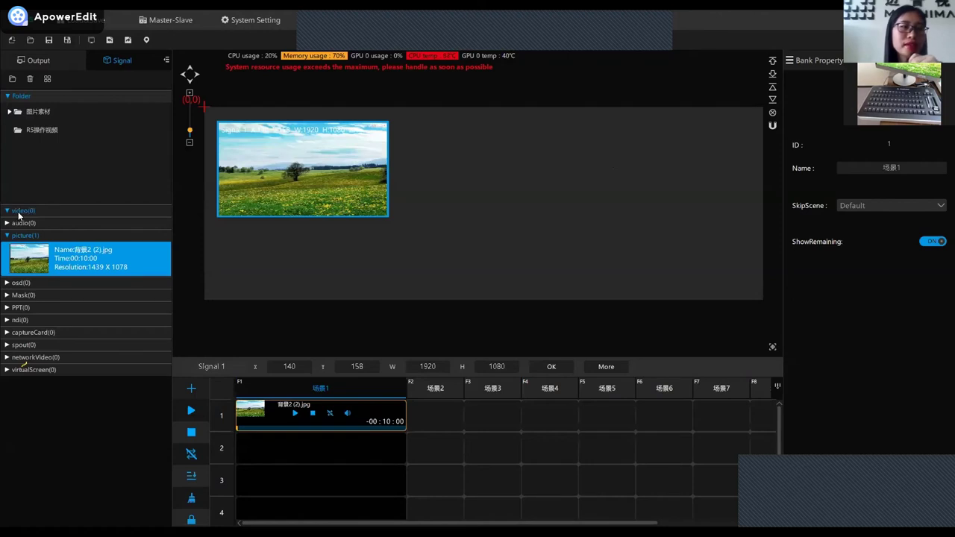
double_click(65, 243)
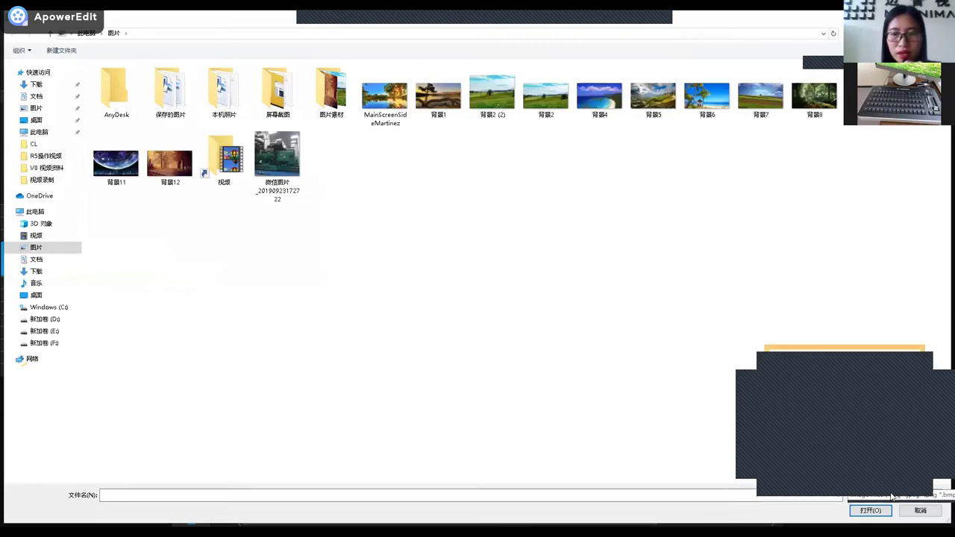
Check the image file-type filter and cancel the import without adding anything.
click(933, 498)
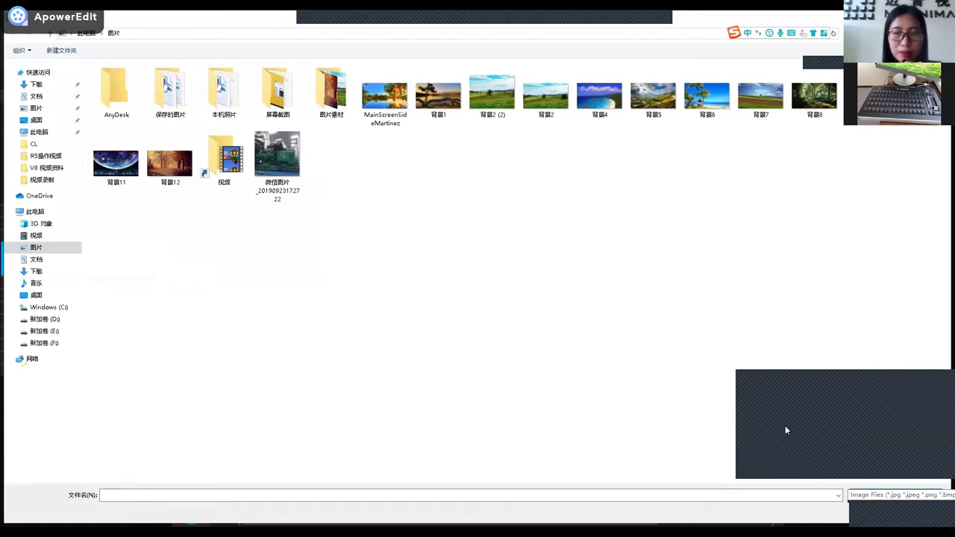
click(940, 486)
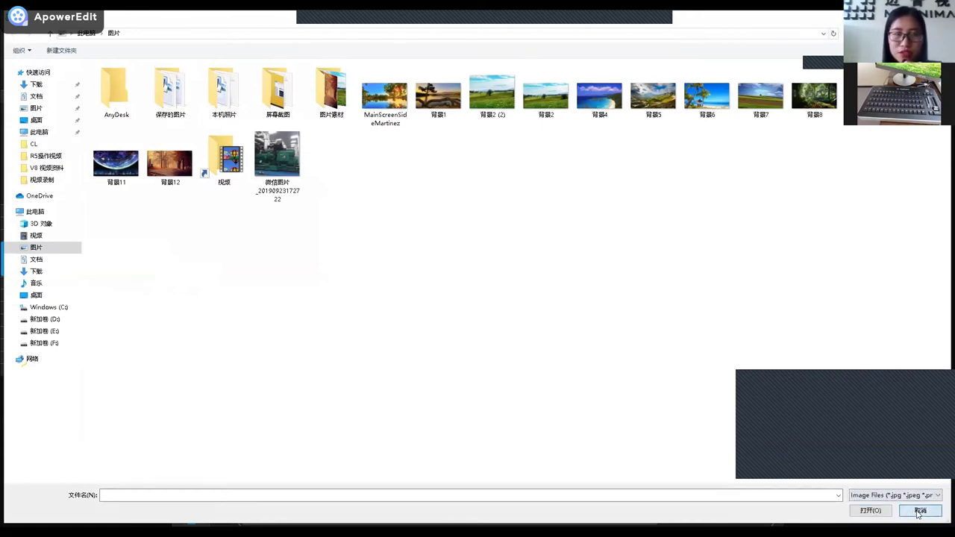
click(920, 510)
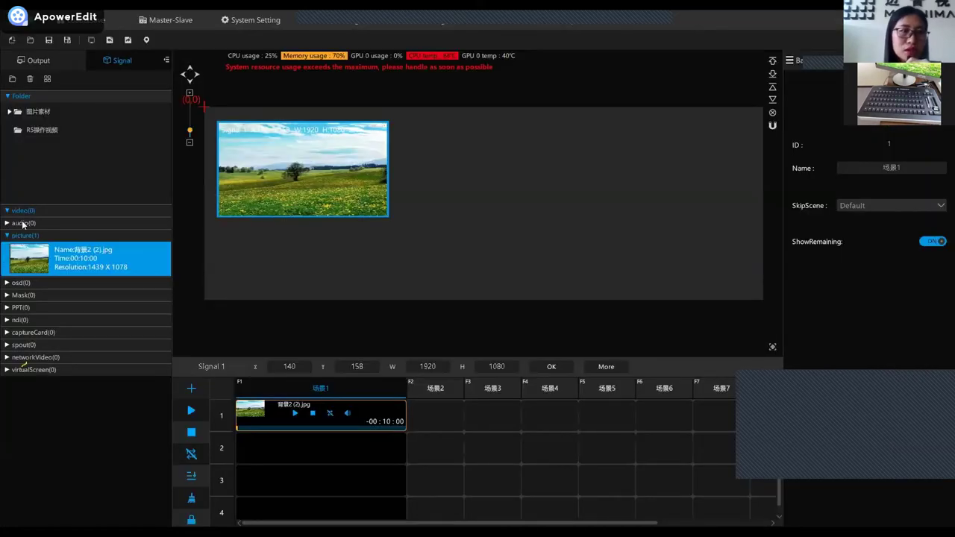
Start Add Picture, cancel it, and expand the empty osd category.
right_click(22, 224)
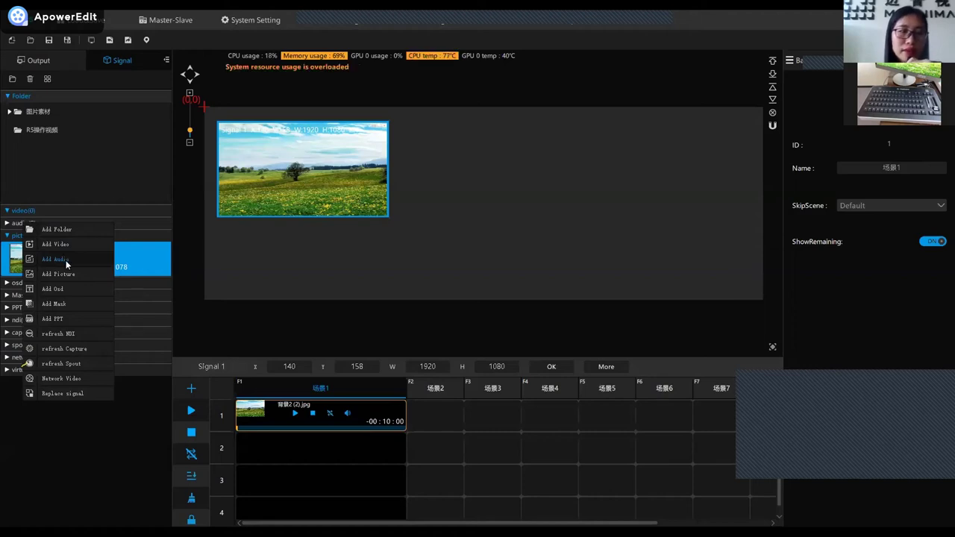
click(108, 163)
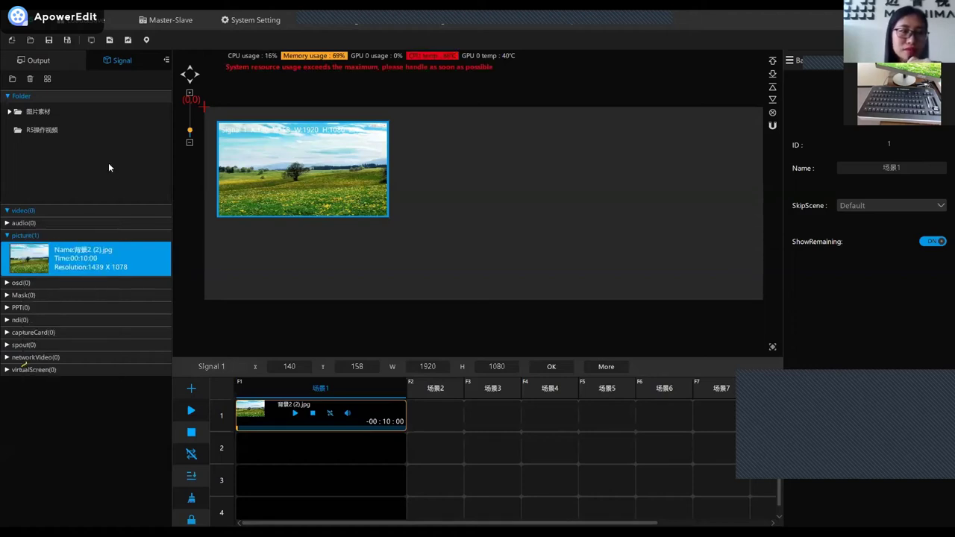
right_click(41, 237)
click(85, 291)
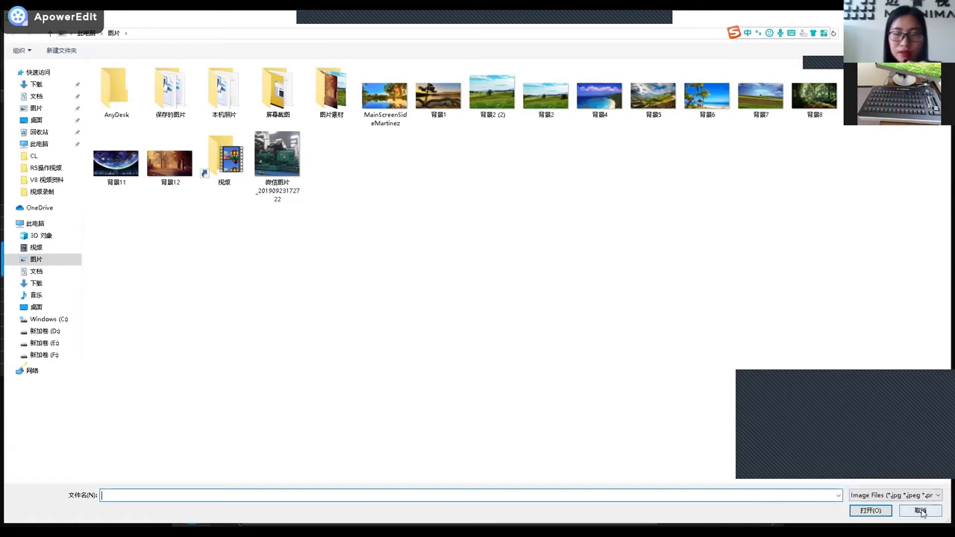
click(923, 512)
click(27, 285)
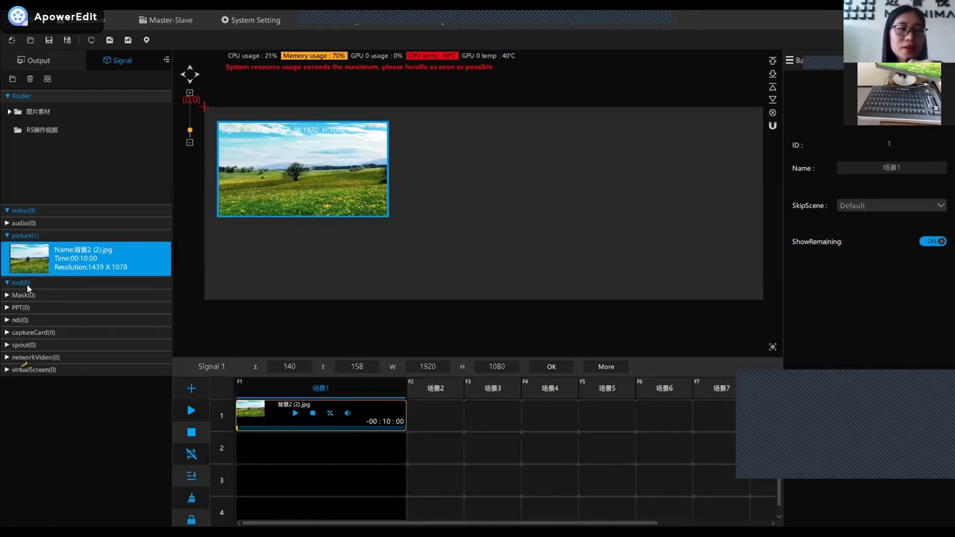
Create an OSD text item 'Hello Creator!' with No Scroll in the osd list.
right_click(27, 287)
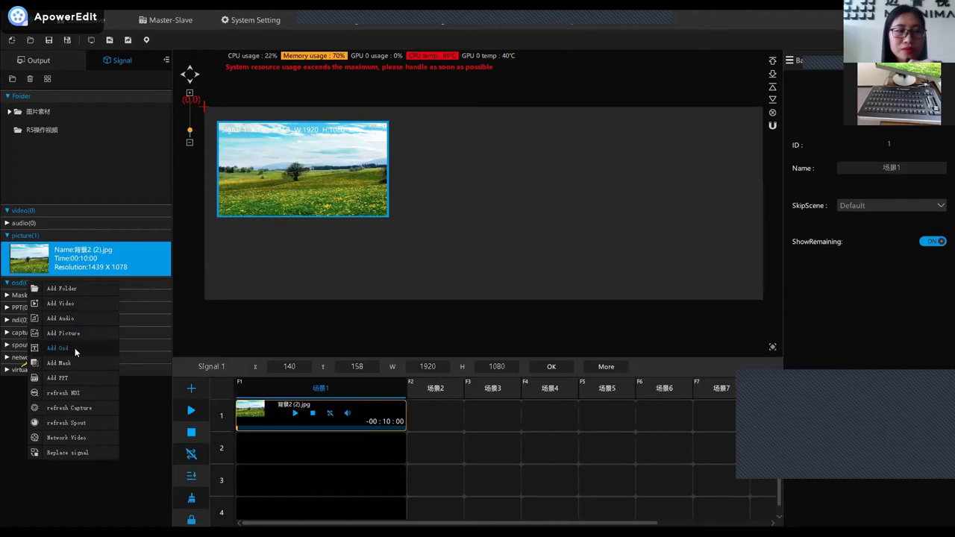
click(75, 348)
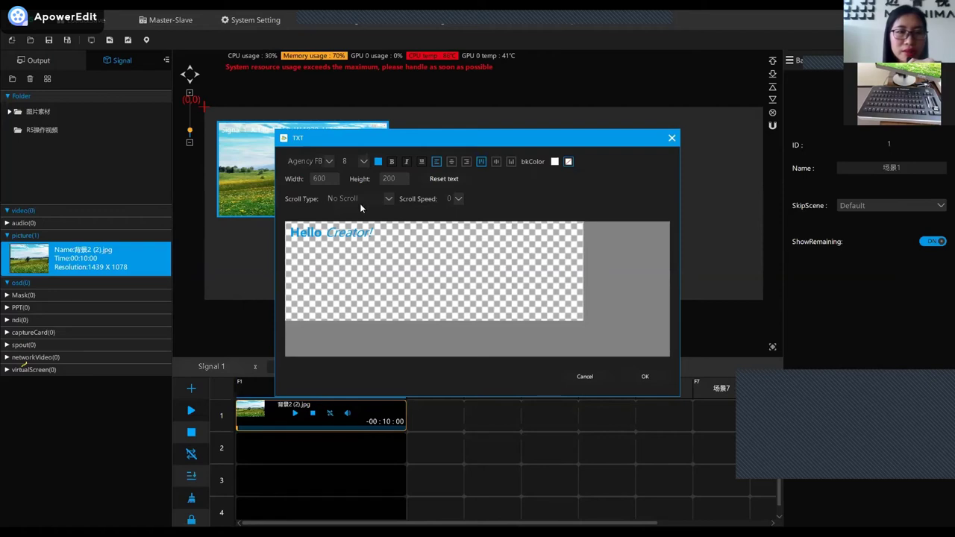
click(388, 199)
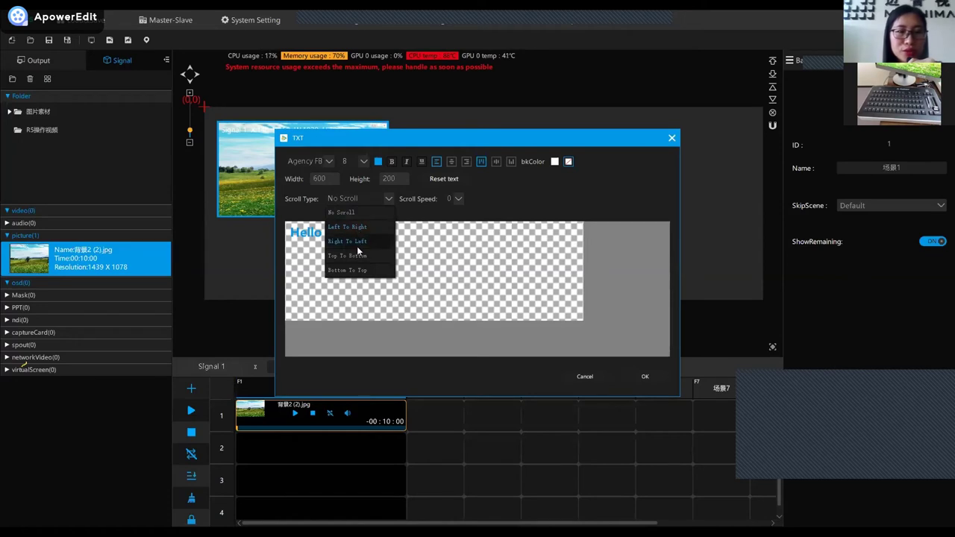
click(460, 199)
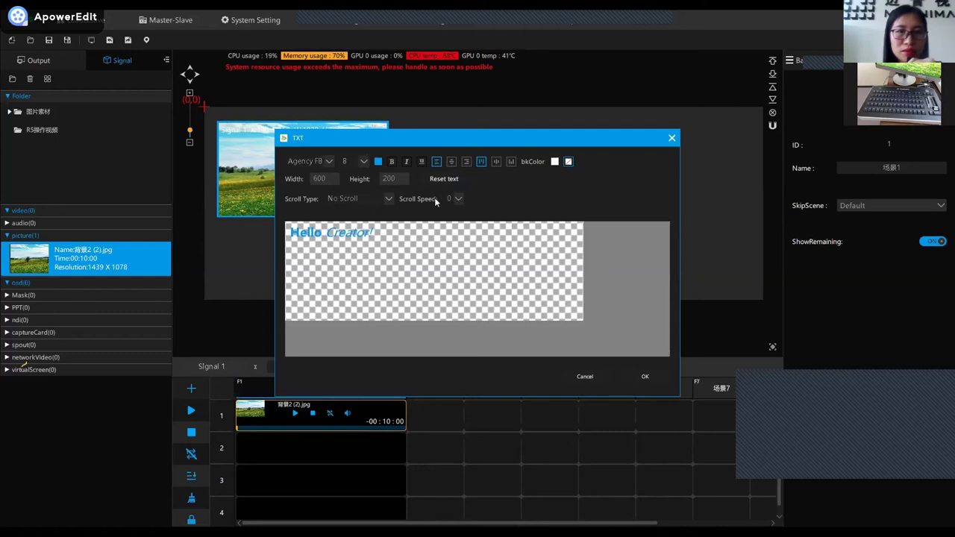
click(649, 377)
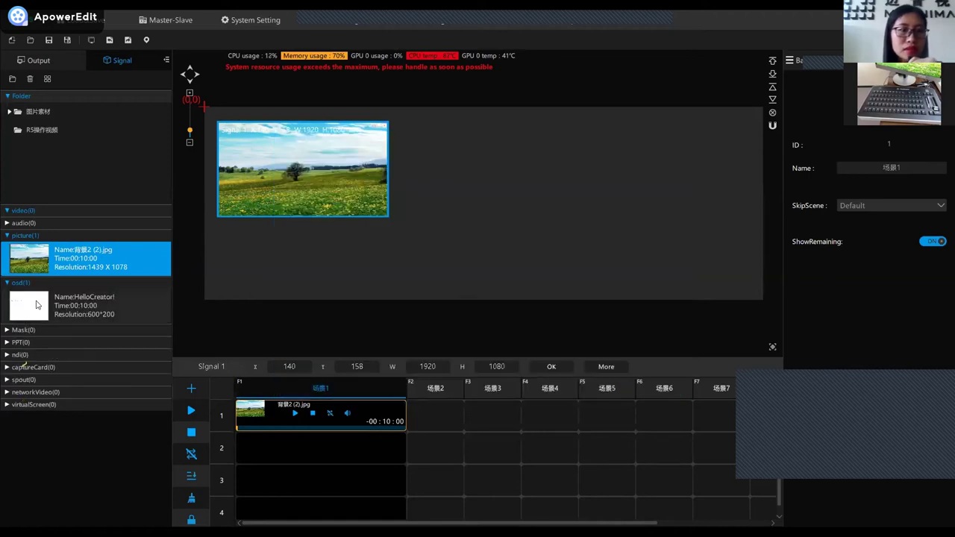
Place the HelloCreator! text on the canvas, undoing an accidental picture move.
drag(35, 304, 208, 221)
drag(252, 181, 416, 197)
drag(278, 156, 326, 207)
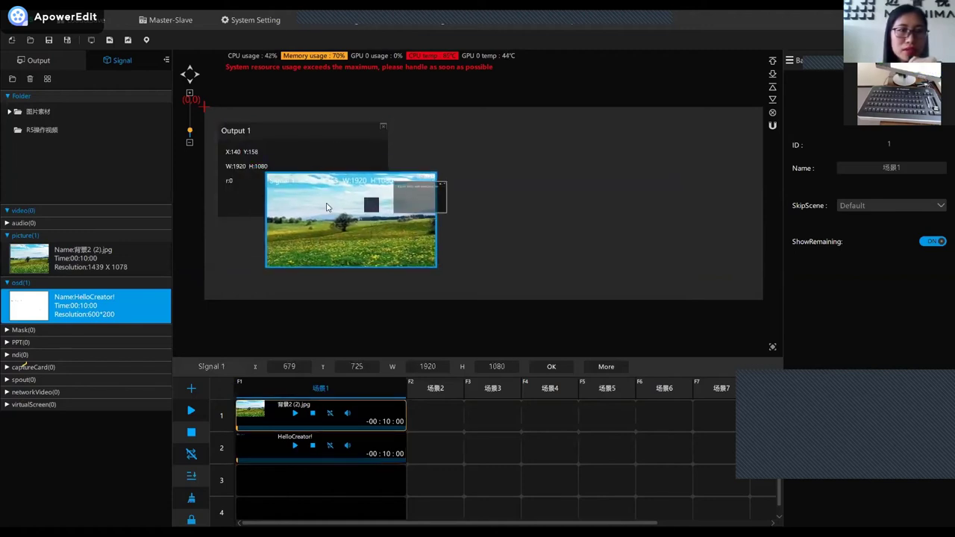
key(ctrl+z)
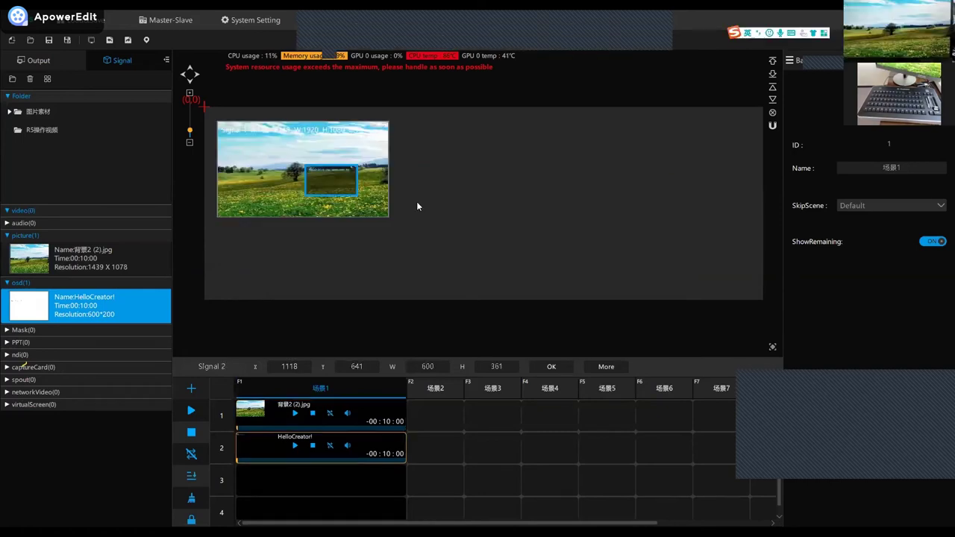
drag(328, 181, 301, 182)
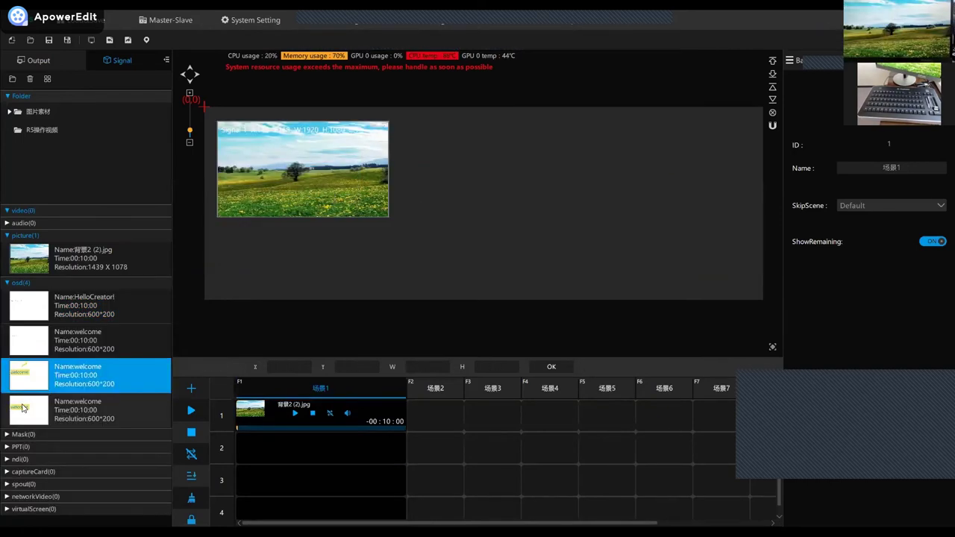
Add the newest welcome text, enlarge it to 1527 × 550, and position it over the picture.
click(112, 409)
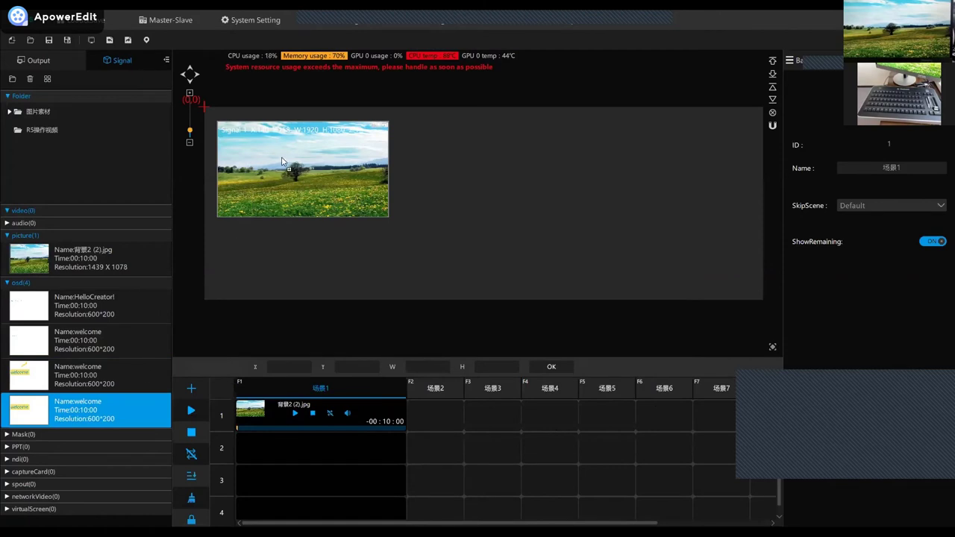
drag(282, 161, 283, 162)
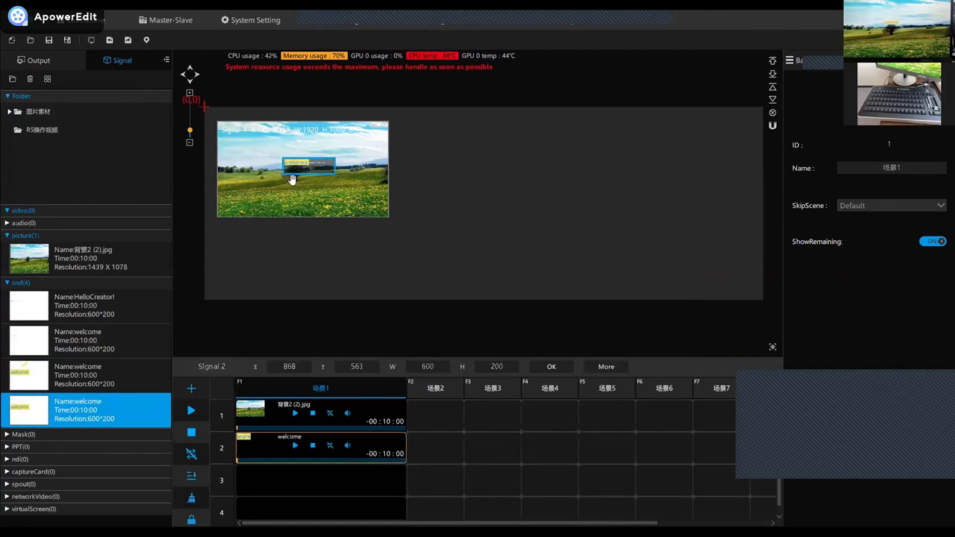
click(334, 178)
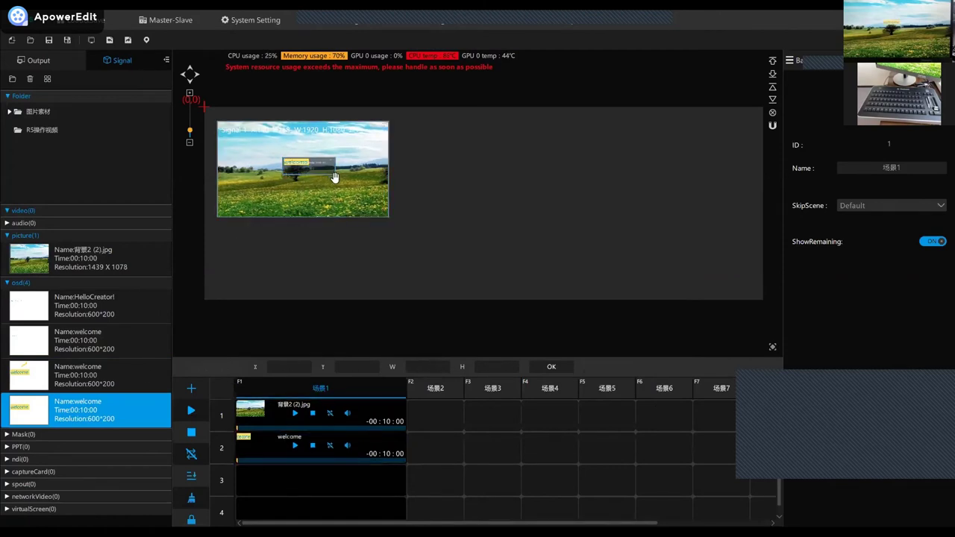
click(336, 177)
drag(361, 198, 419, 204)
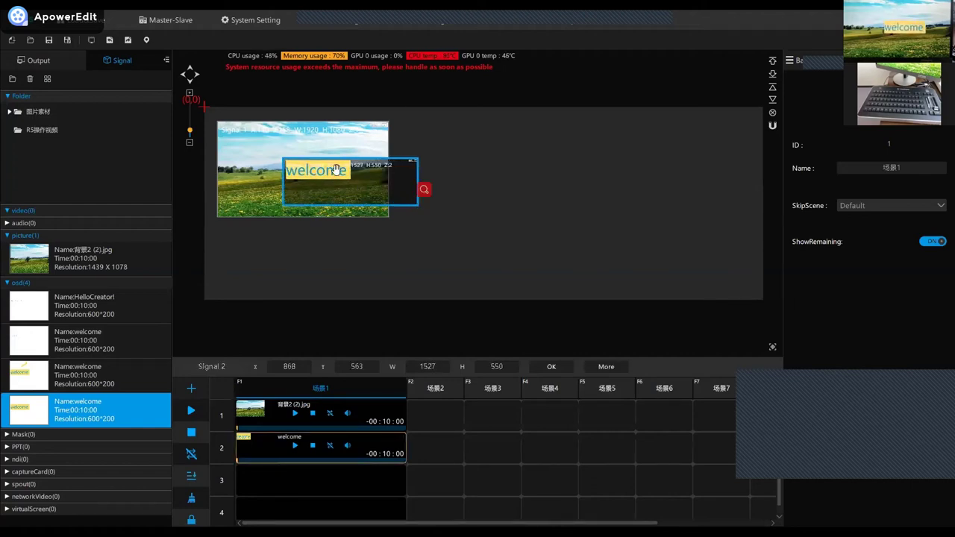
drag(336, 170, 306, 170)
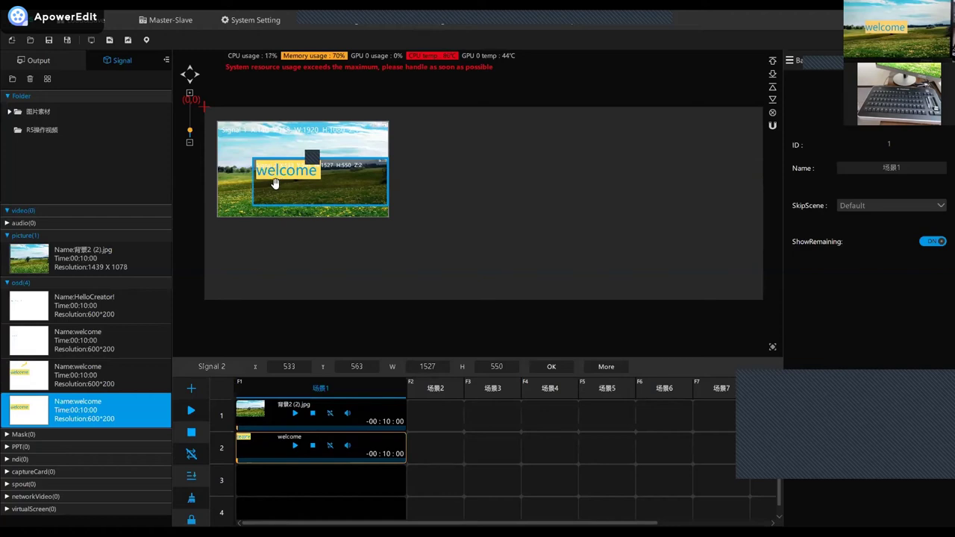
drag(284, 179, 303, 170)
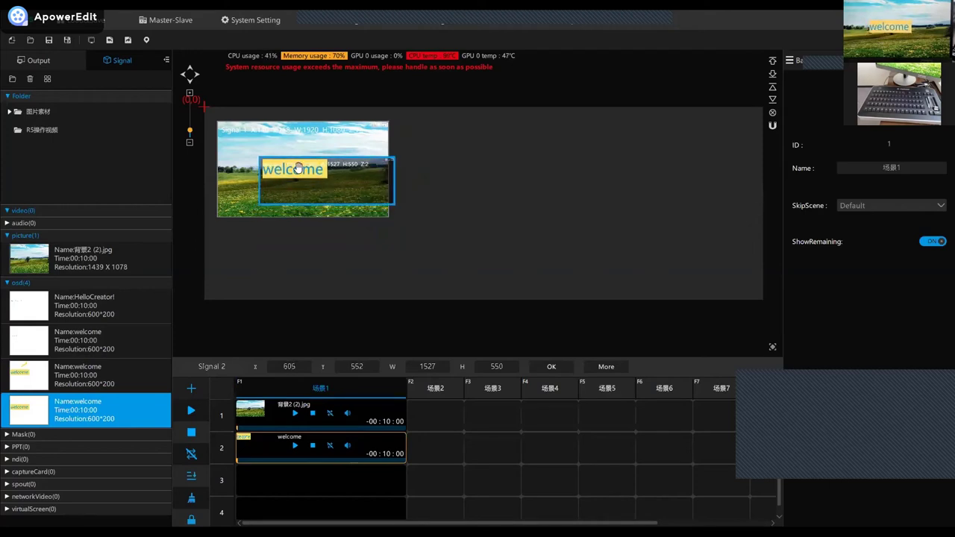
Enter X 540 and Y 480 as the welcome overlay's position.
click(294, 367)
drag(296, 369, 280, 370)
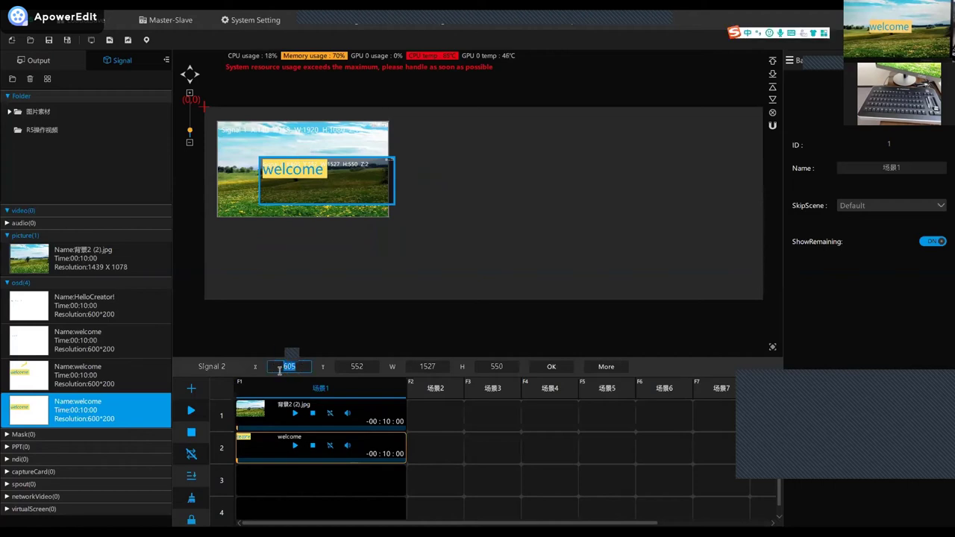
text(540)
double_click(366, 368)
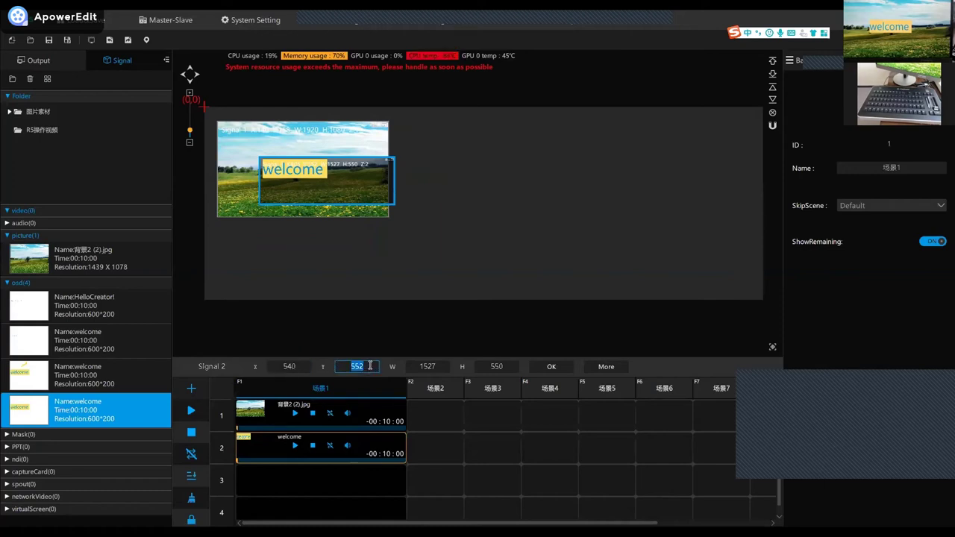
text(480)
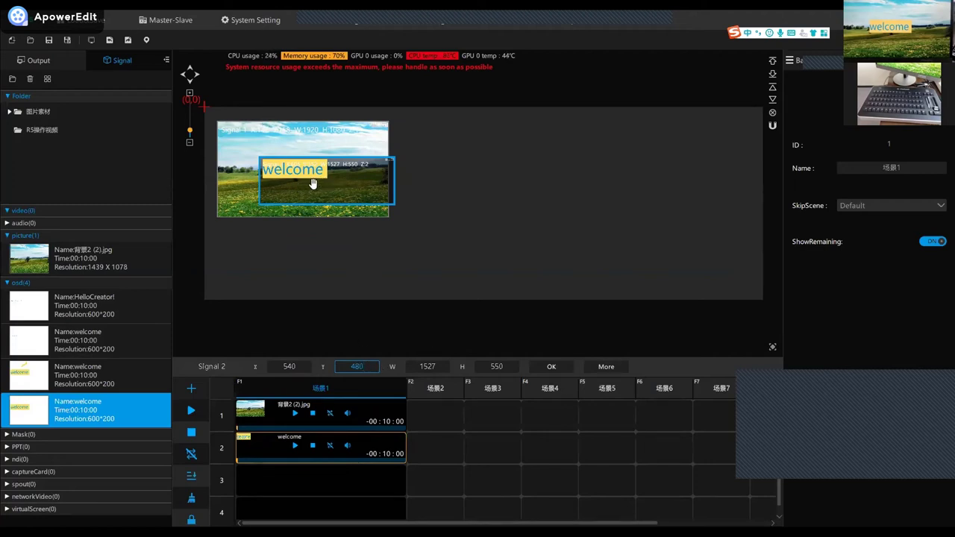
key(Return)
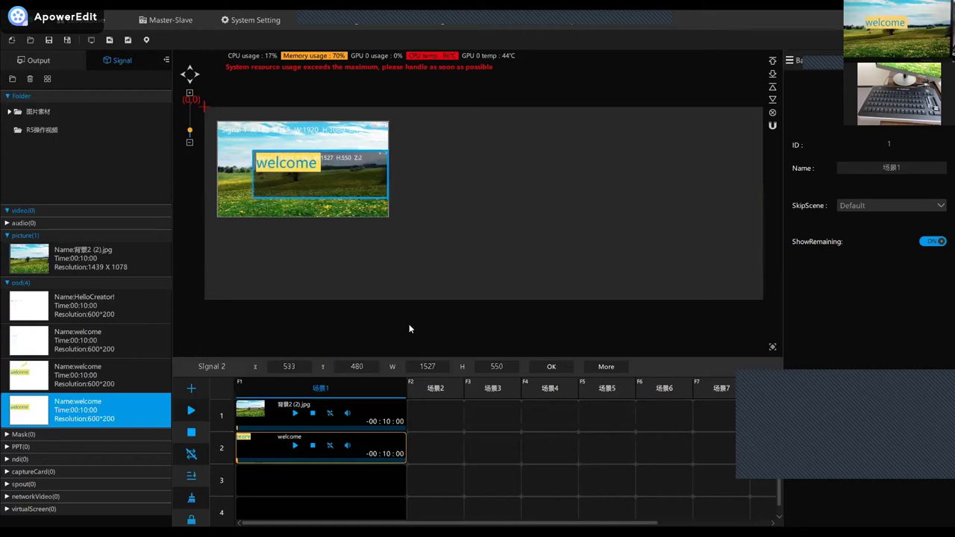
Preview-play the welcome overlay clip, then delete it from Scene1.
click(296, 446)
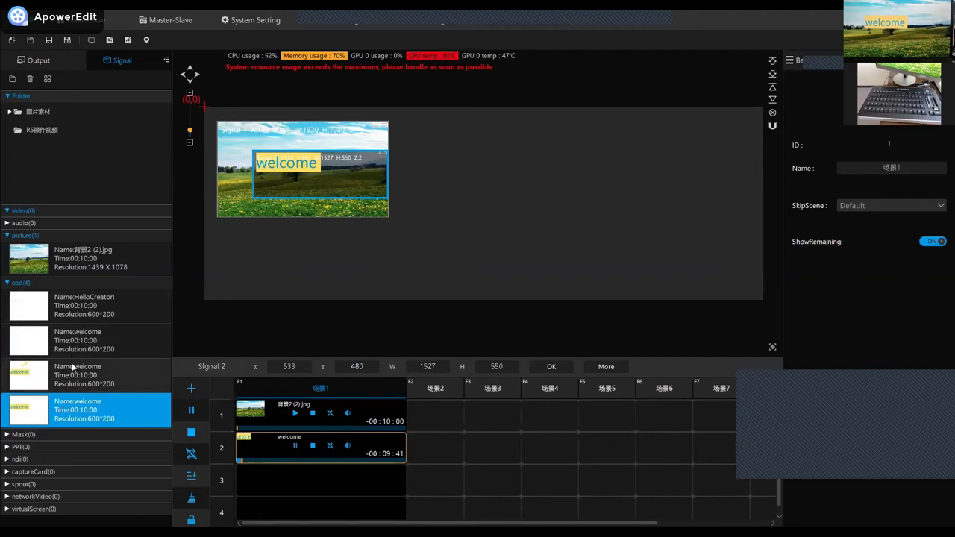
click(23, 435)
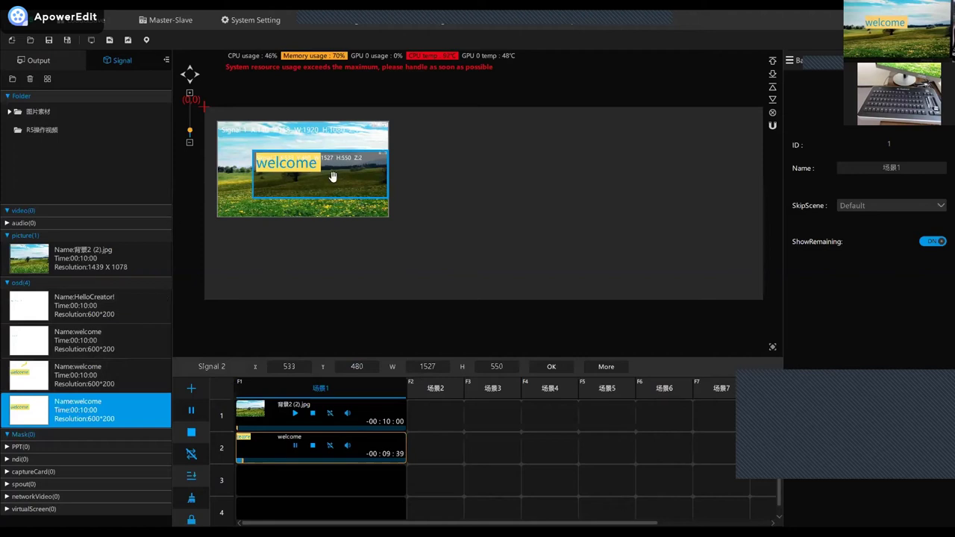
key(Delete)
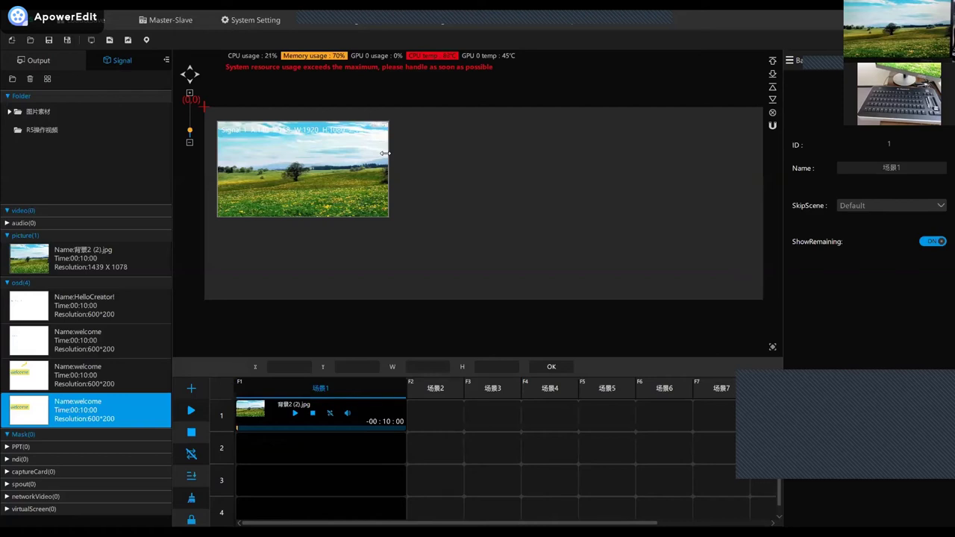
Import logo-纯英文.png from Desktop > R5 as a mask and select the new logo.
right_click(60, 437)
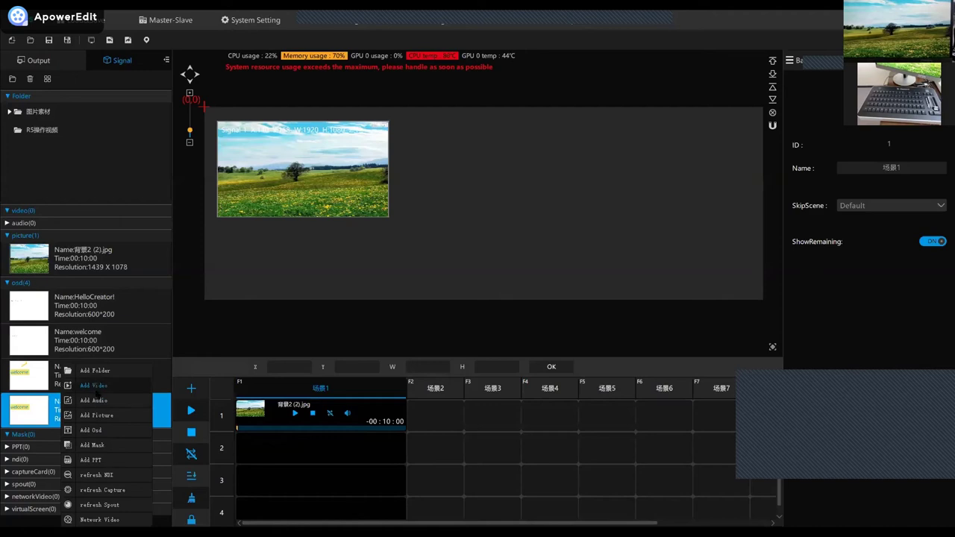
click(105, 446)
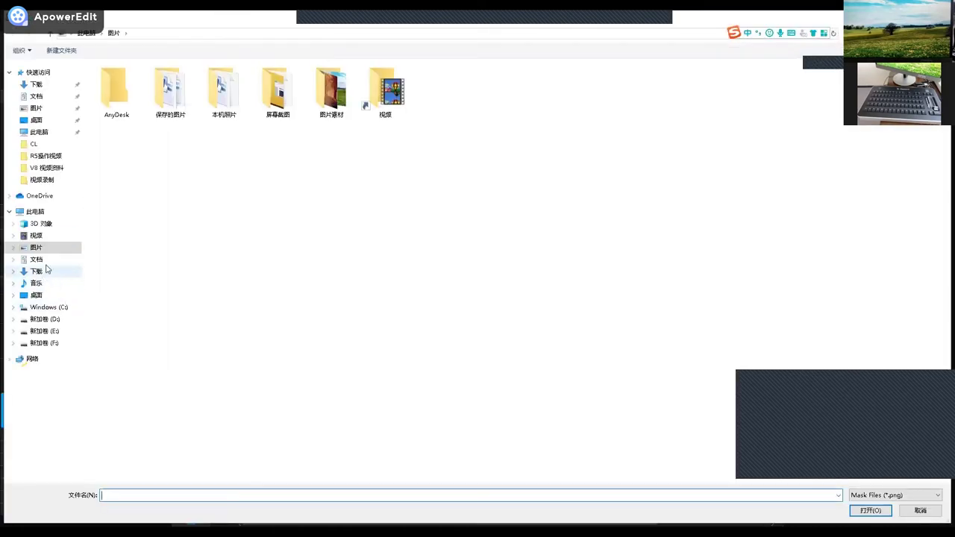
click(43, 120)
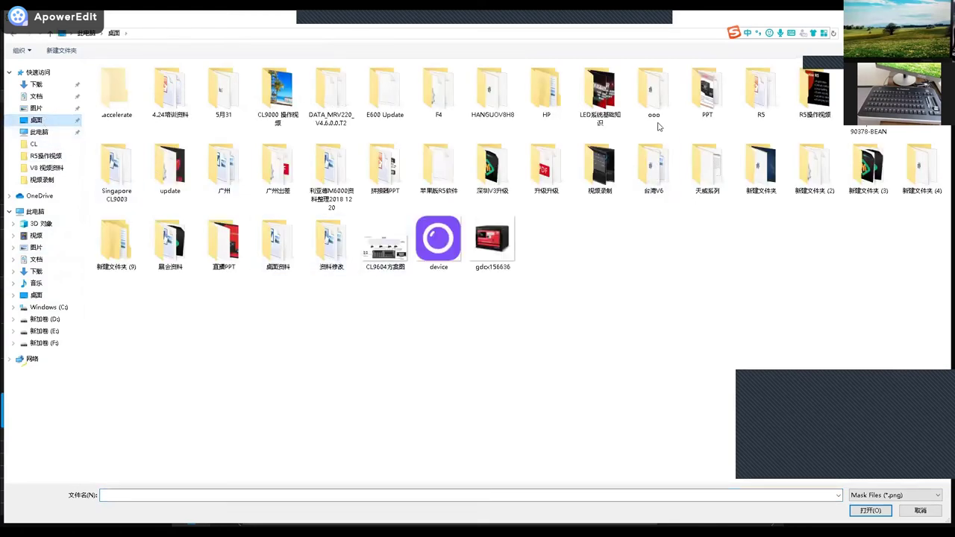
double_click(757, 104)
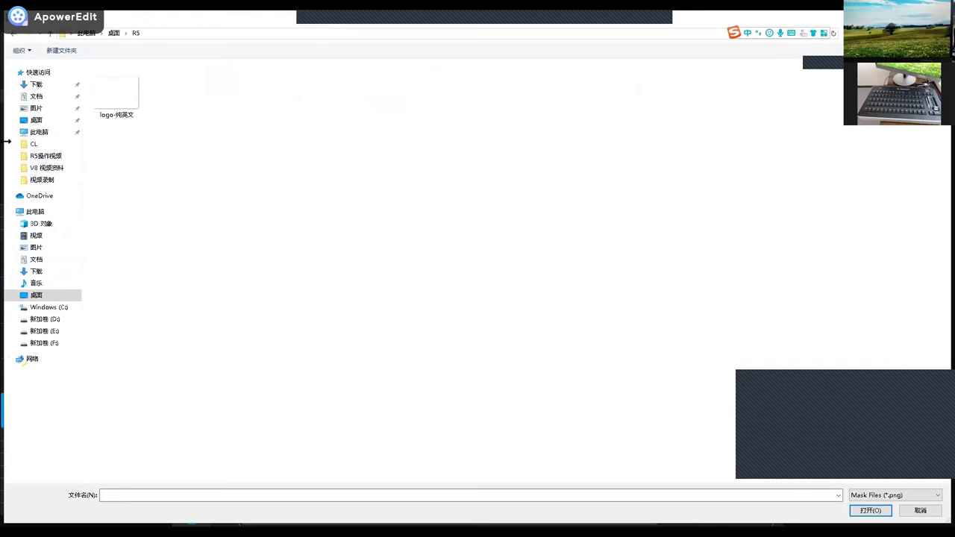
click(134, 109)
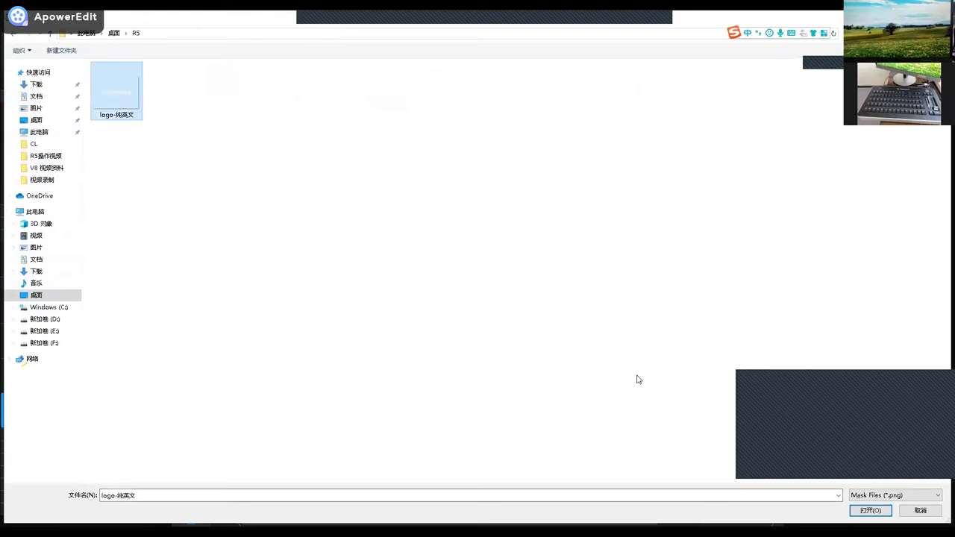
click(882, 514)
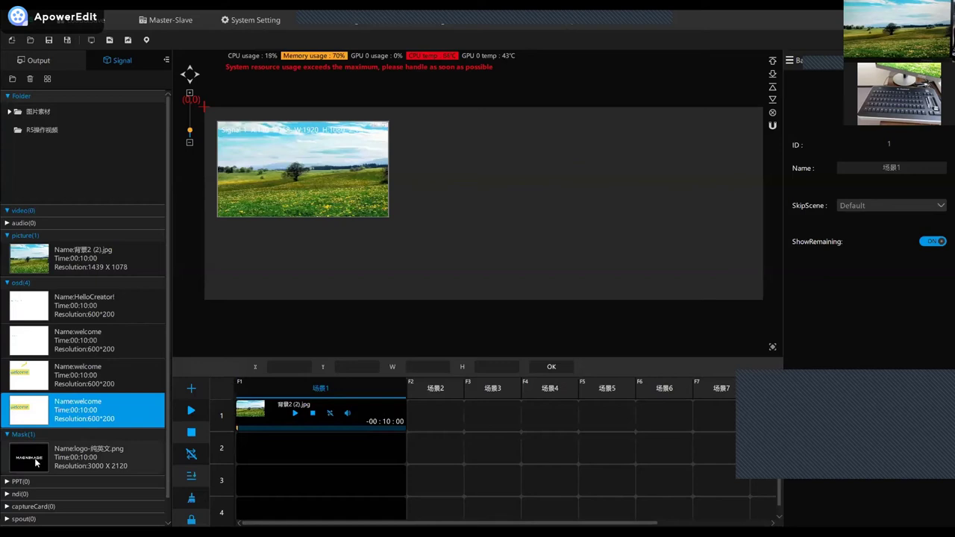
click(307, 174)
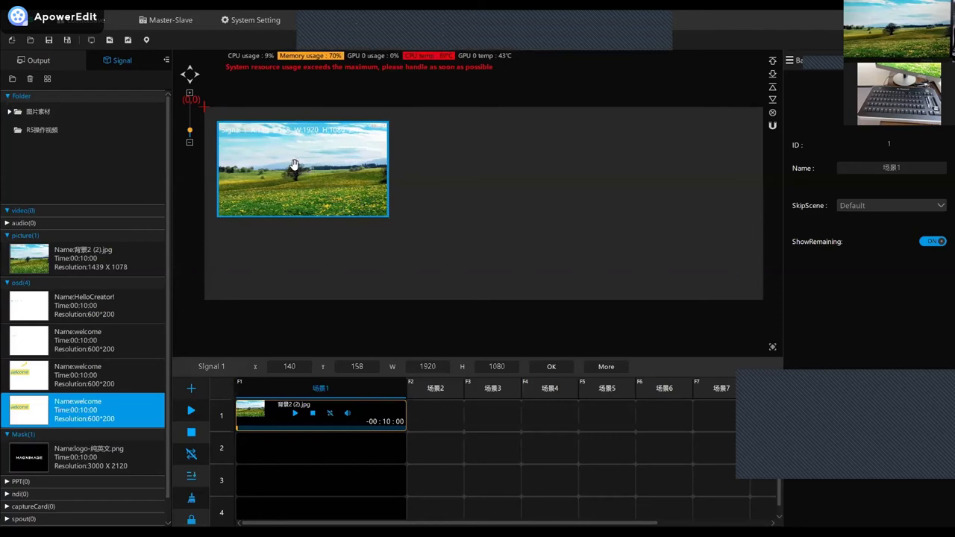
click(33, 464)
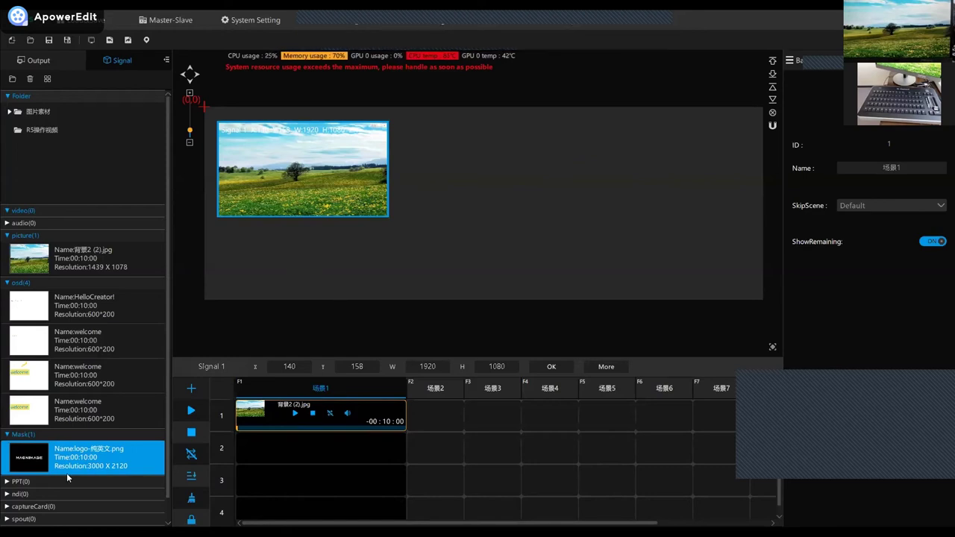
Apply the mask logo to Signal 1, then add 背景2 (2).jpg as Signal 2 in row 2 at 1920×1080, X140, Y158.
drag(291, 218, 291, 181)
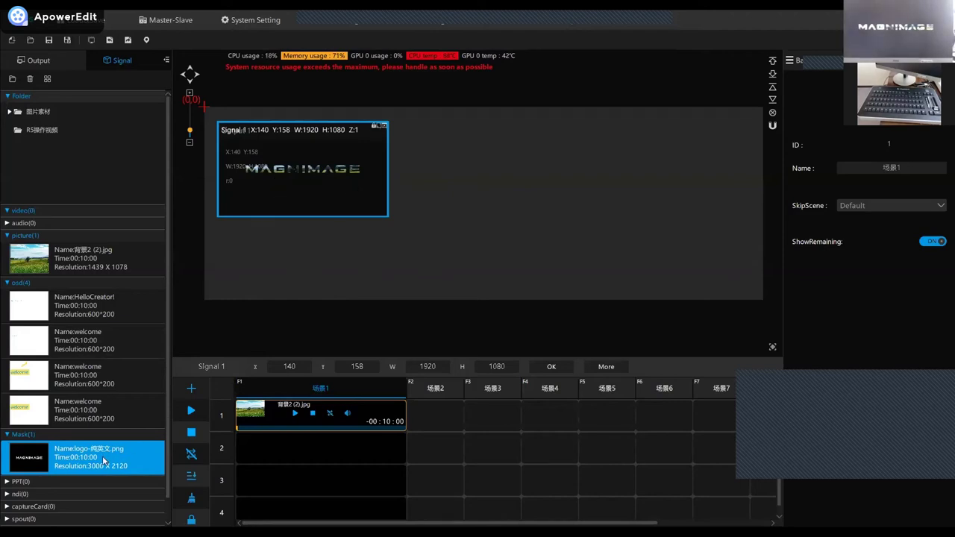
drag(295, 168, 276, 169)
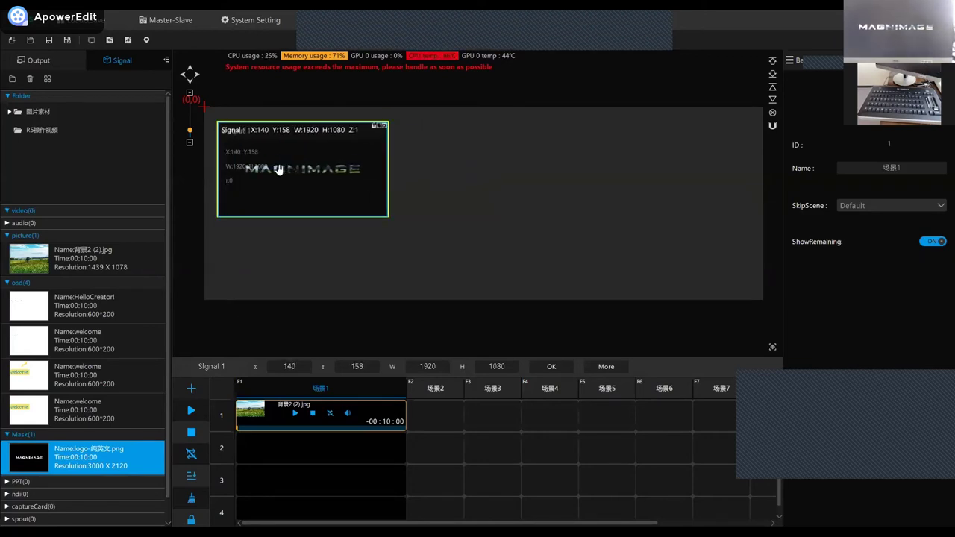
click(348, 179)
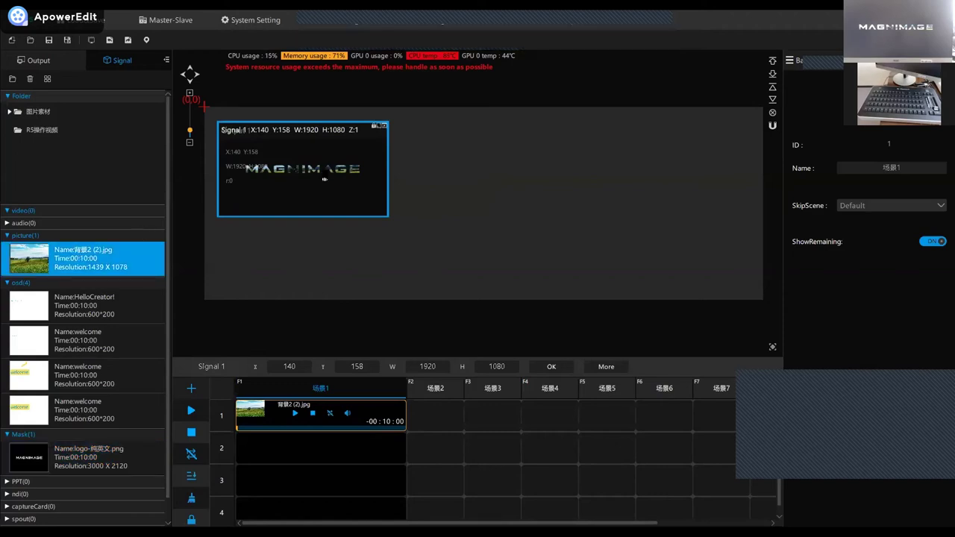
click(274, 173)
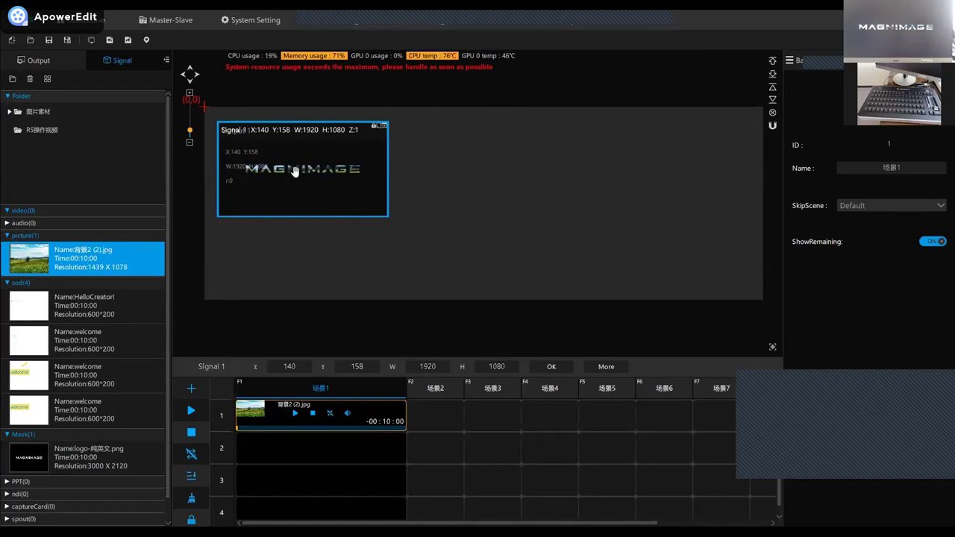
drag(448, 239, 449, 238)
drag(494, 288, 294, 192)
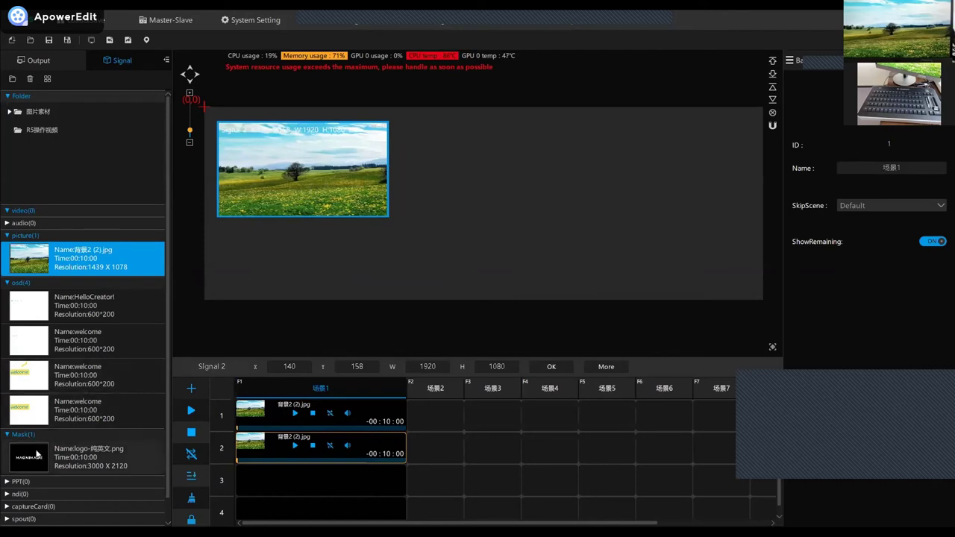
Move the 背景2 (2).jpg Signal 2 layer aside and delete it from scene 1.
click(89, 455)
drag(286, 195, 376, 236)
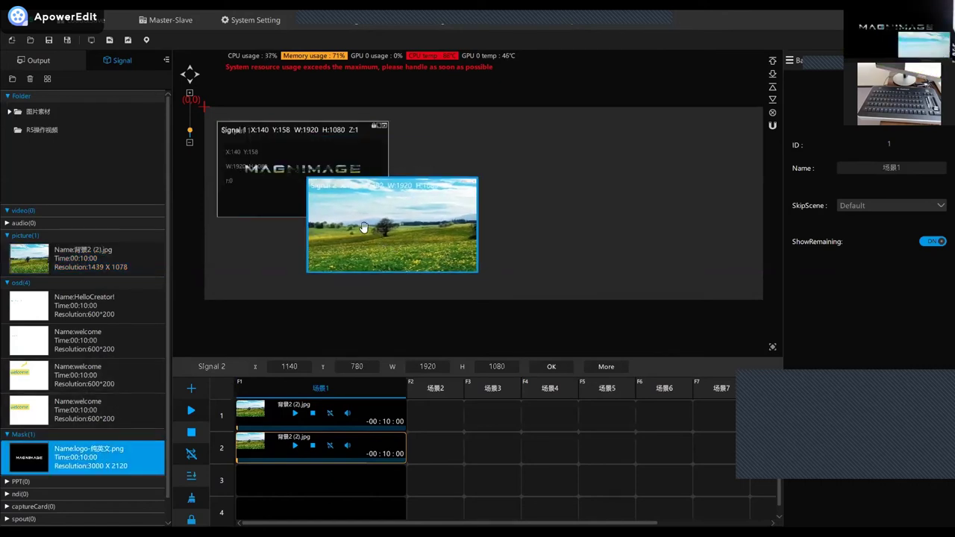
key(Delete)
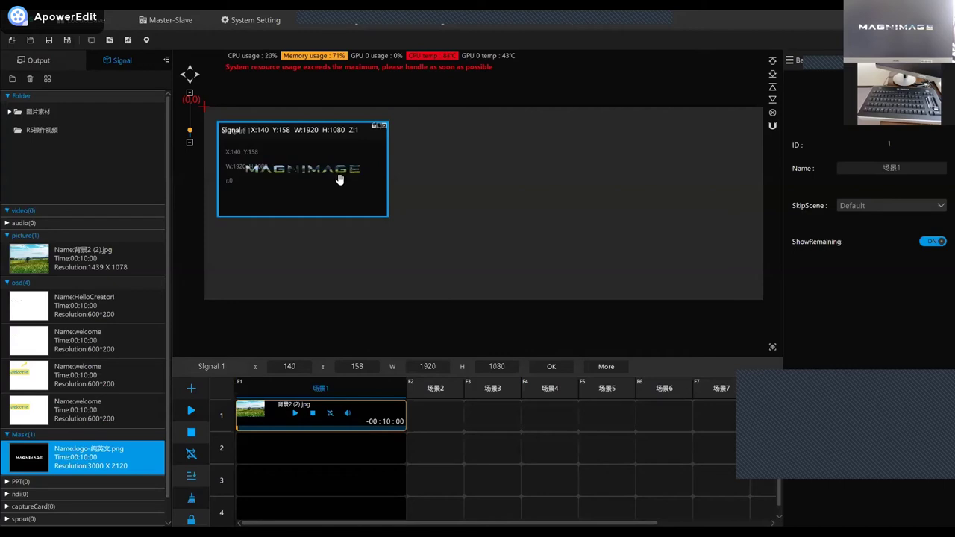
Expand the PPT library category and close the mask logo Signal 1 window.
scroll(114, 419, down, 1)
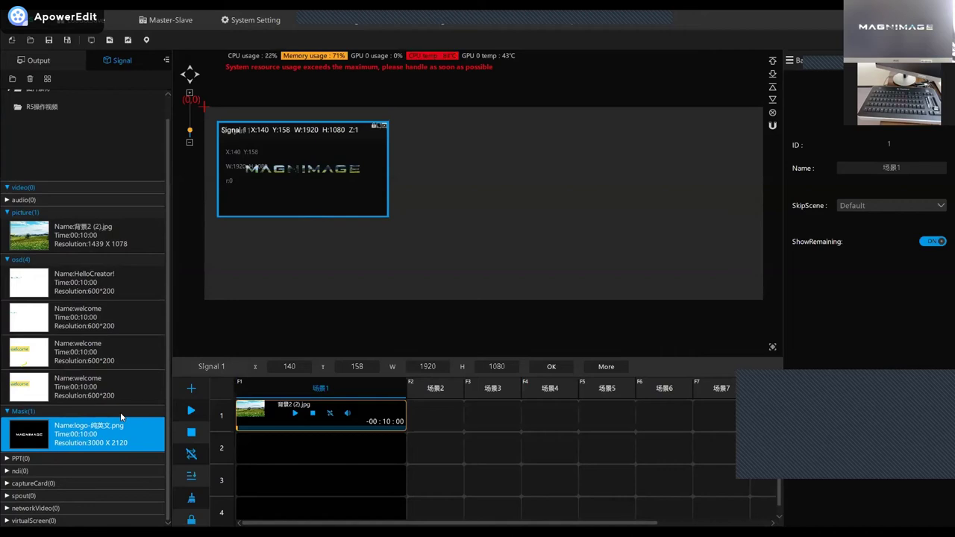
click(57, 462)
click(383, 127)
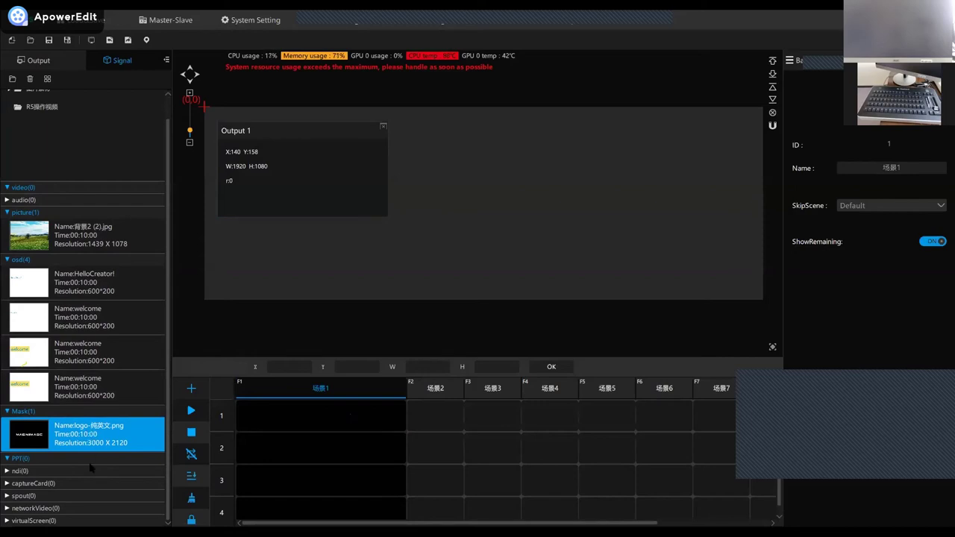
Import the M4K media server presentation from the R5 folder with Add PPT.
right_click(72, 457)
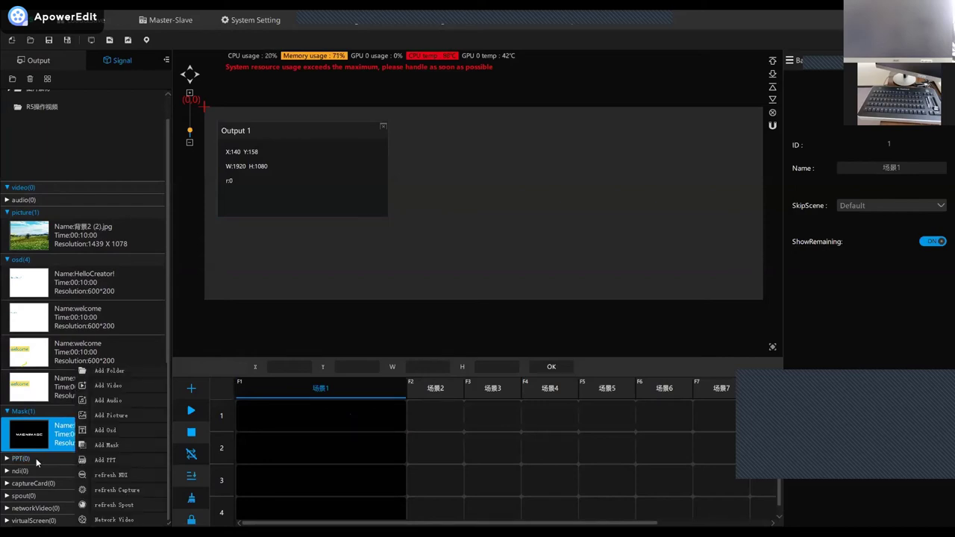
click(36, 459)
right_click(35, 458)
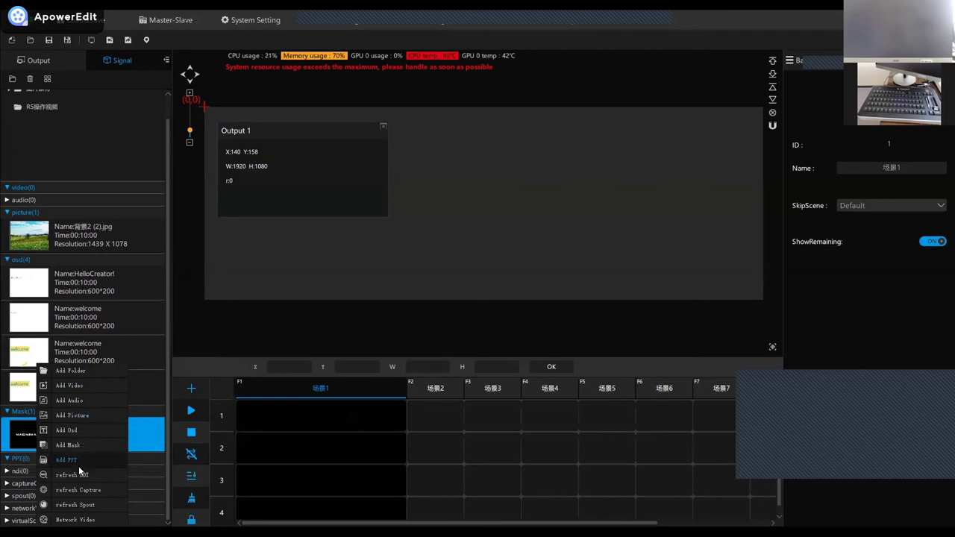
click(75, 460)
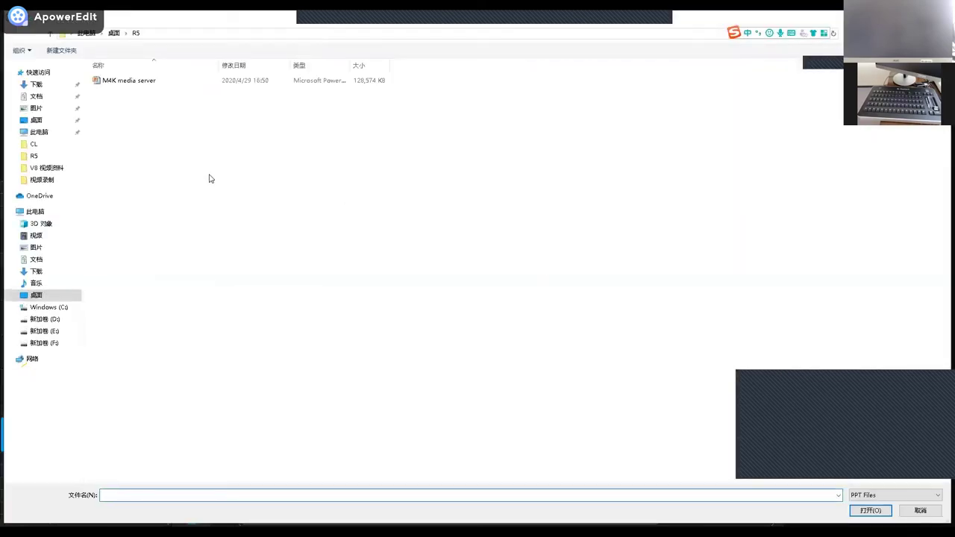
click(136, 81)
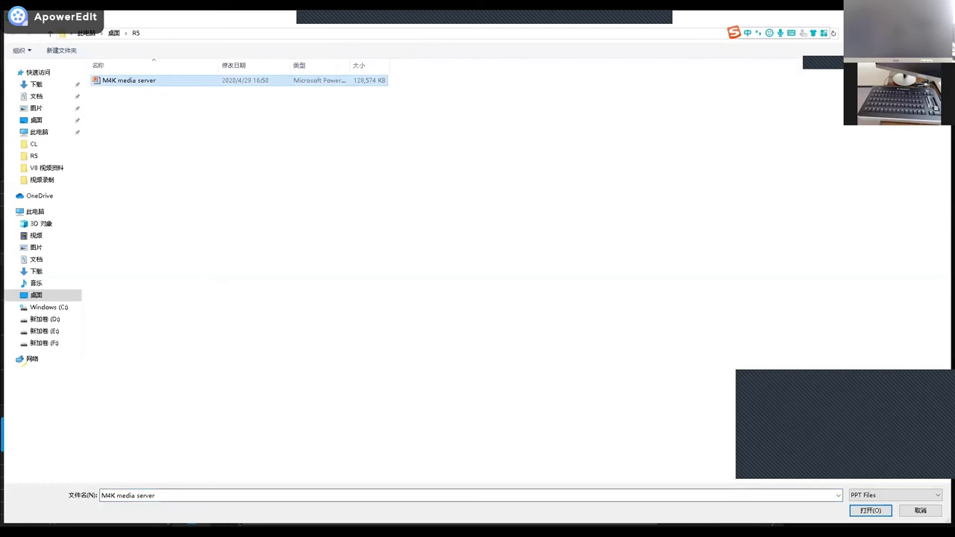
click(871, 512)
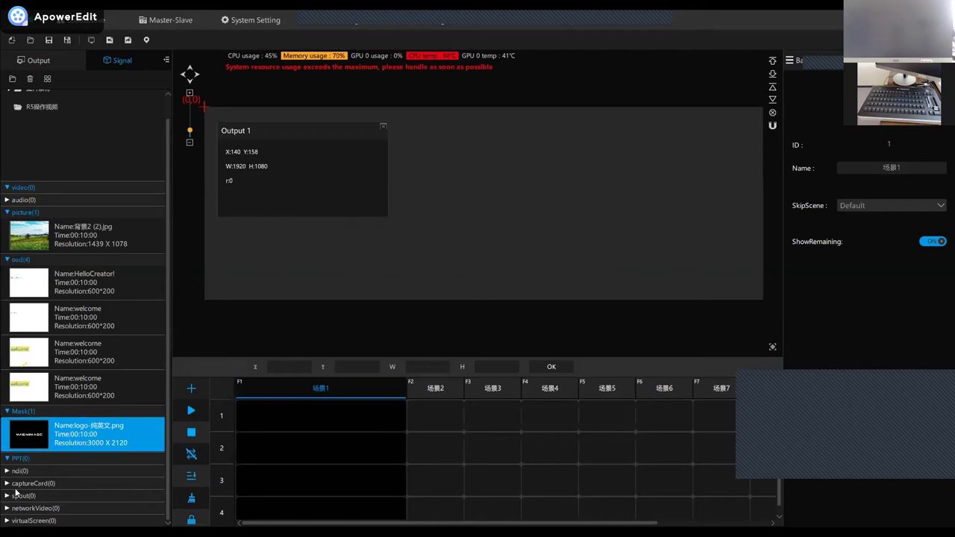
Place the M4K media server slideshow on the canvas, filling 1920×1080 at X140, Y158.
drag(273, 227, 294, 200)
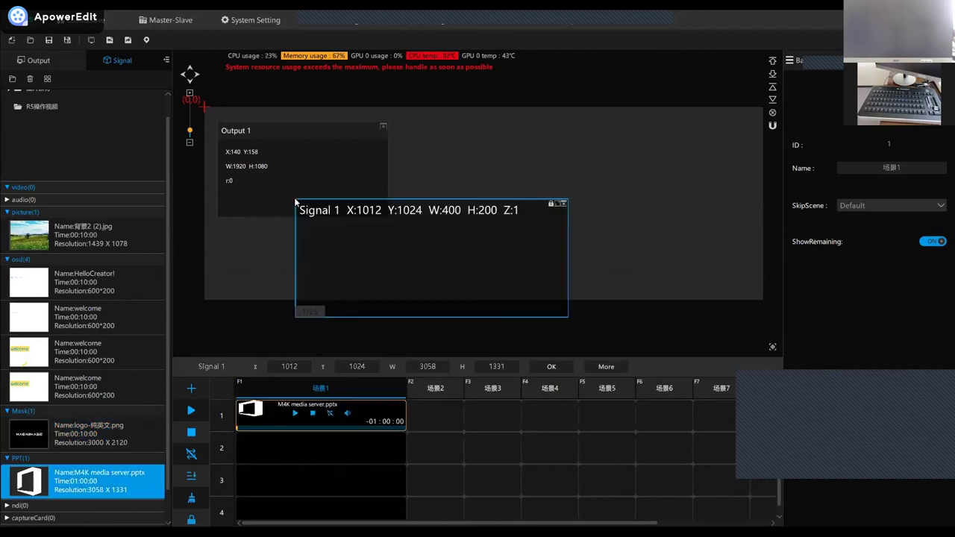
drag(262, 155, 264, 155)
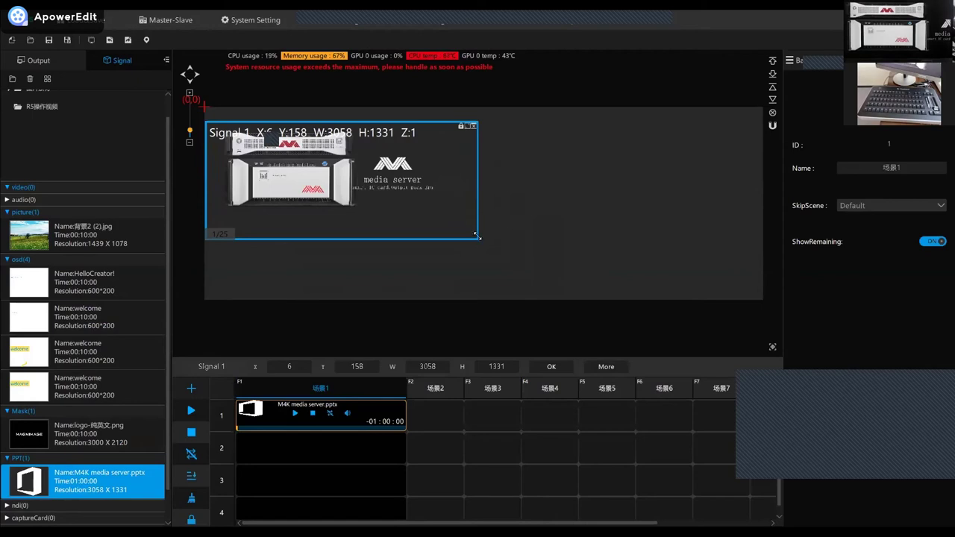
drag(477, 239, 366, 204)
mouse_move(277, 160)
mouse_down()
mouse_move(299, 171)
mouse_move(286, 169)
mouse_up()
double_click(286, 169)
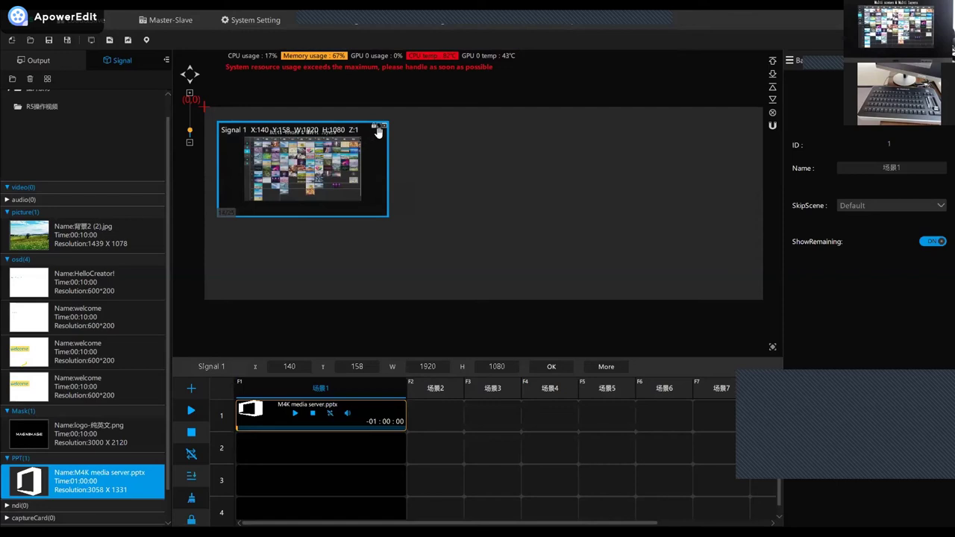
scroll(90, 362, down, 1)
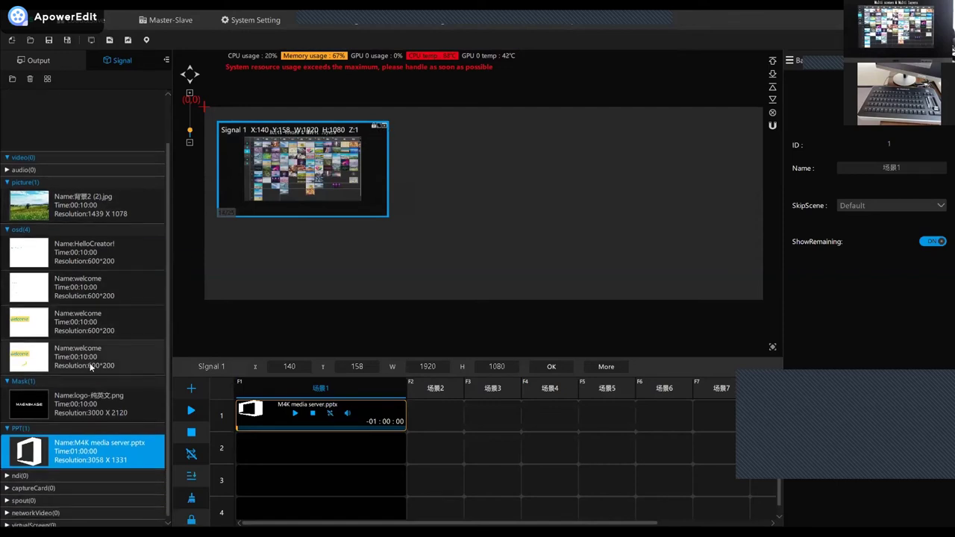
click(18, 474)
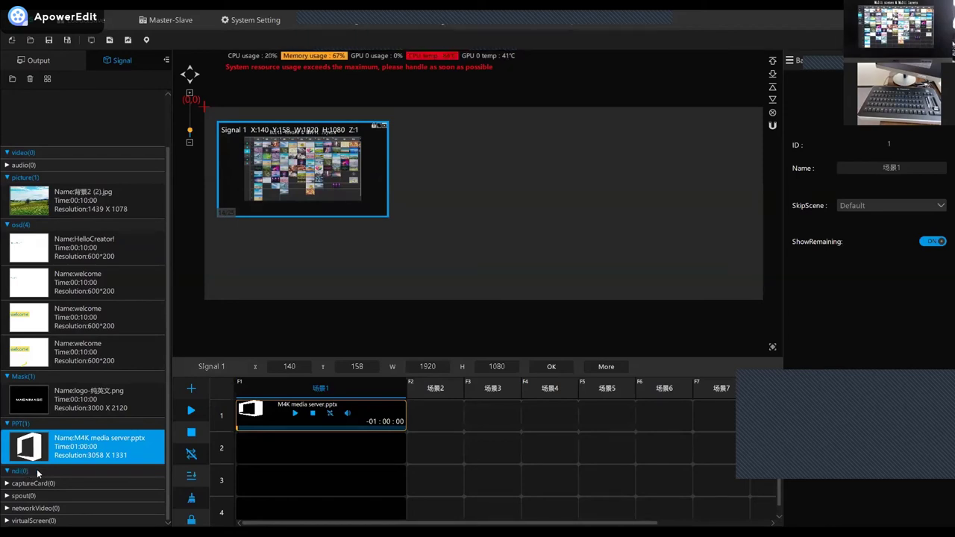
Refresh NDI sources, remove the slideshow, and place 背景2 (2).jpg as Signal 1 at 1920×1080.
right_click(37, 469)
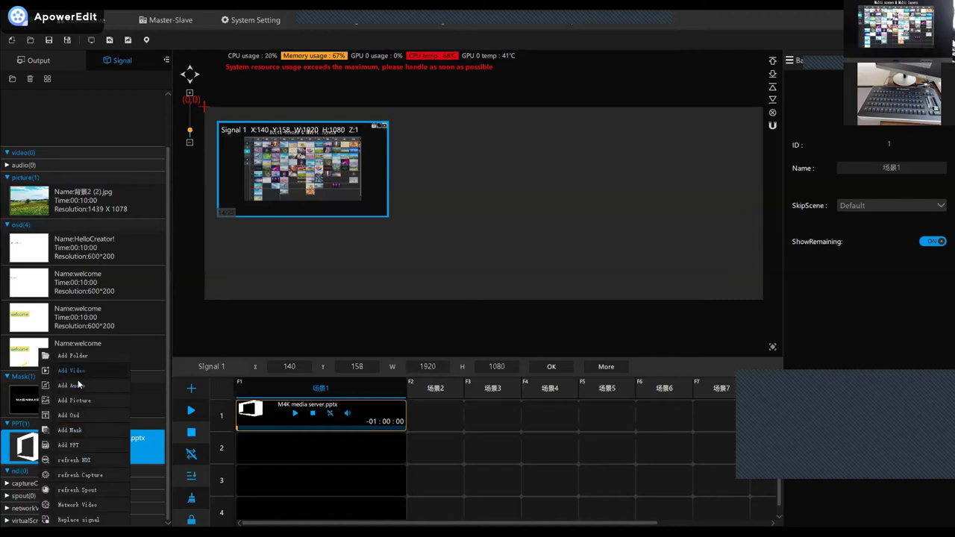
click(84, 462)
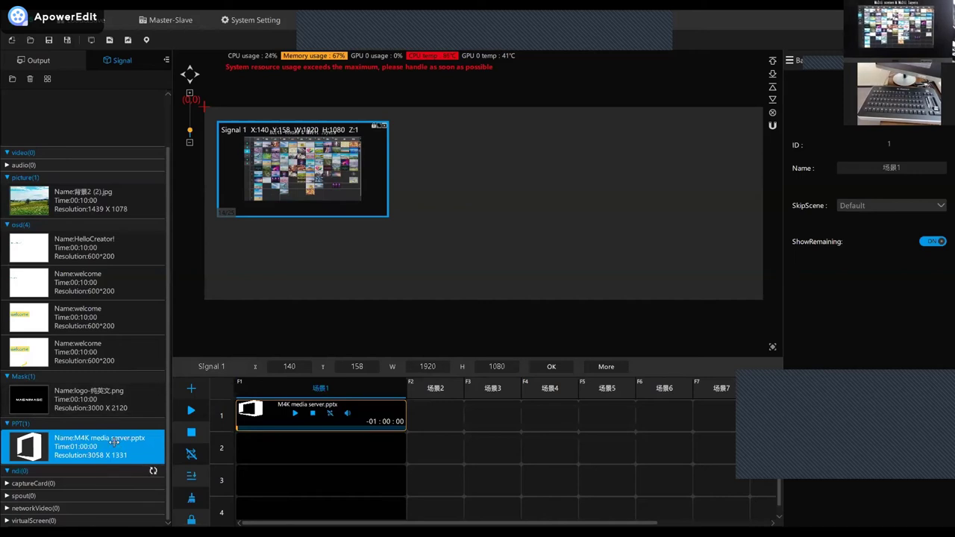
click(384, 126)
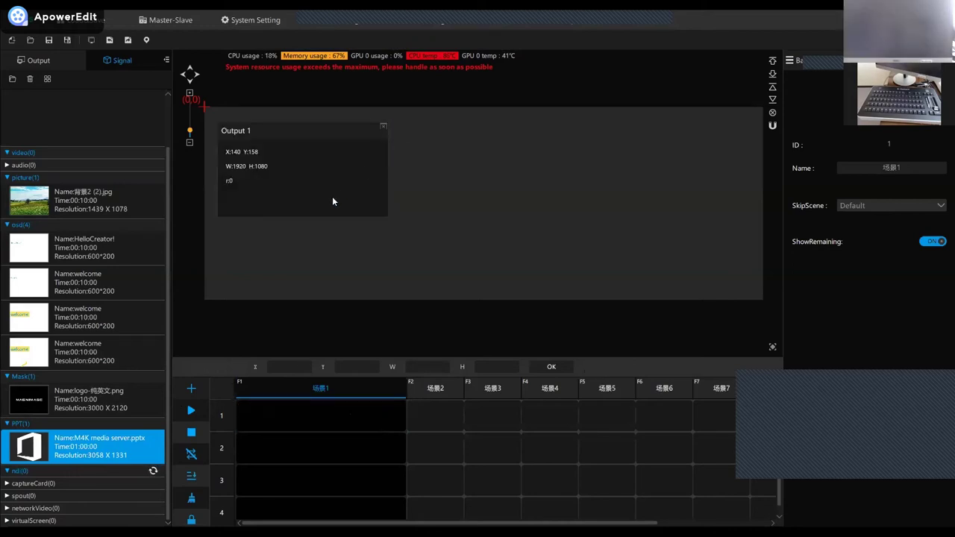
drag(75, 201, 245, 137)
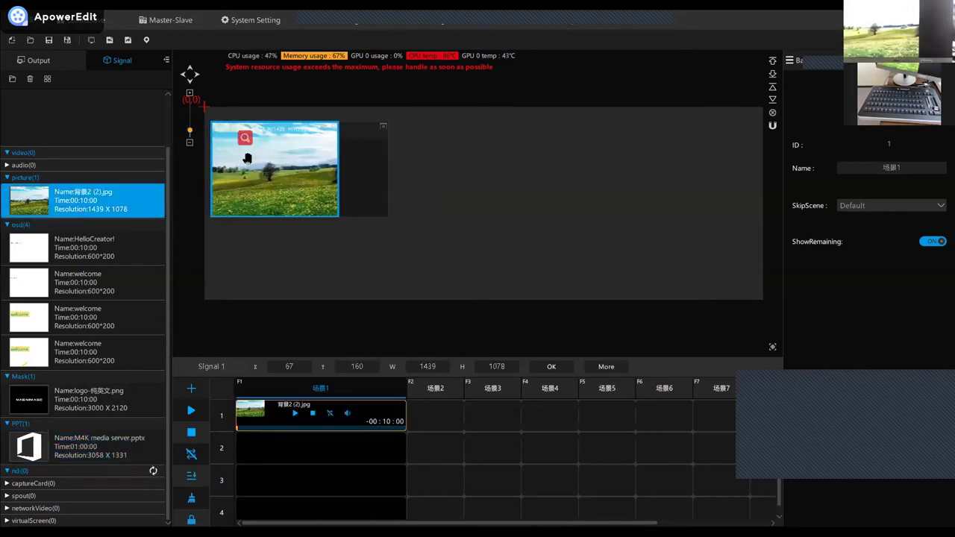
Import the H8 control R5.MOV clip (1920×1080, 1:36) into the video category with Add Video.
right_click(24, 155)
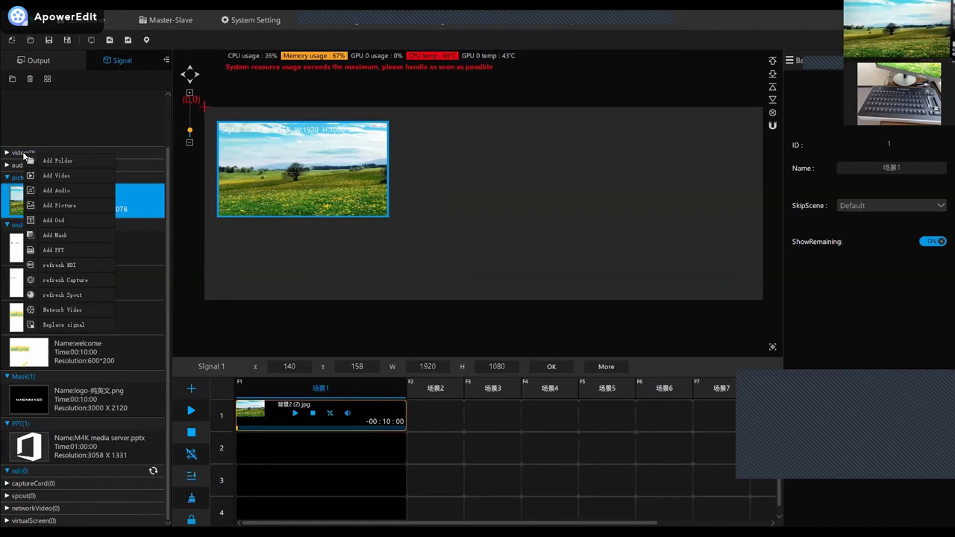
click(66, 172)
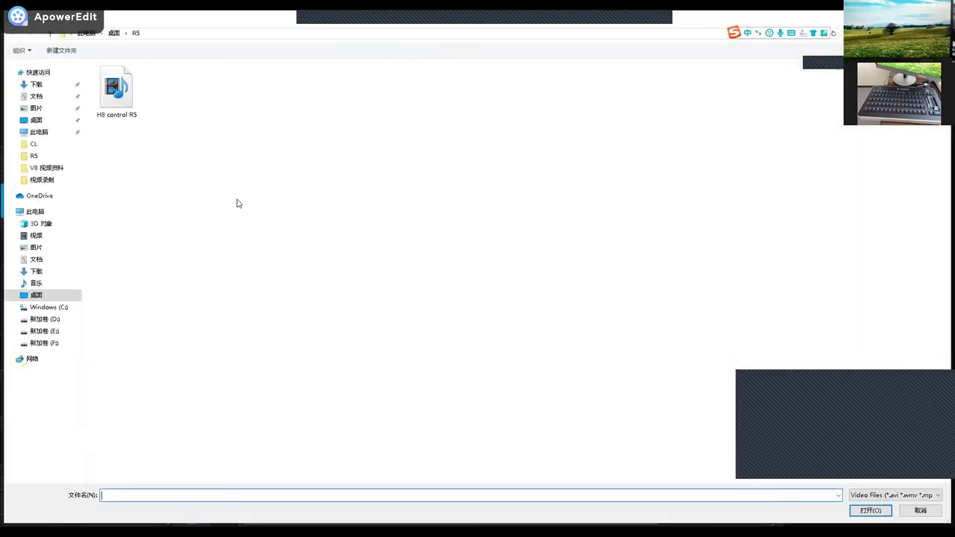
click(116, 90)
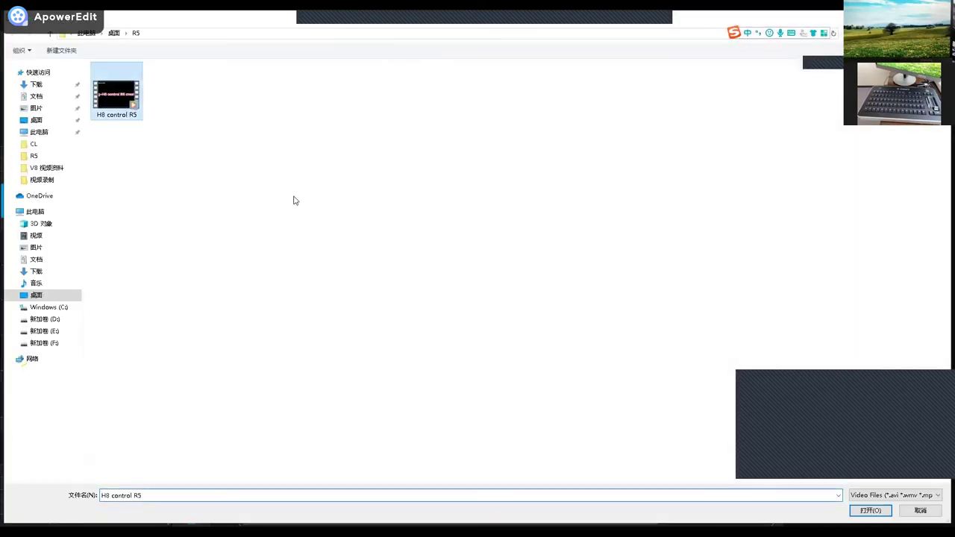
click(867, 511)
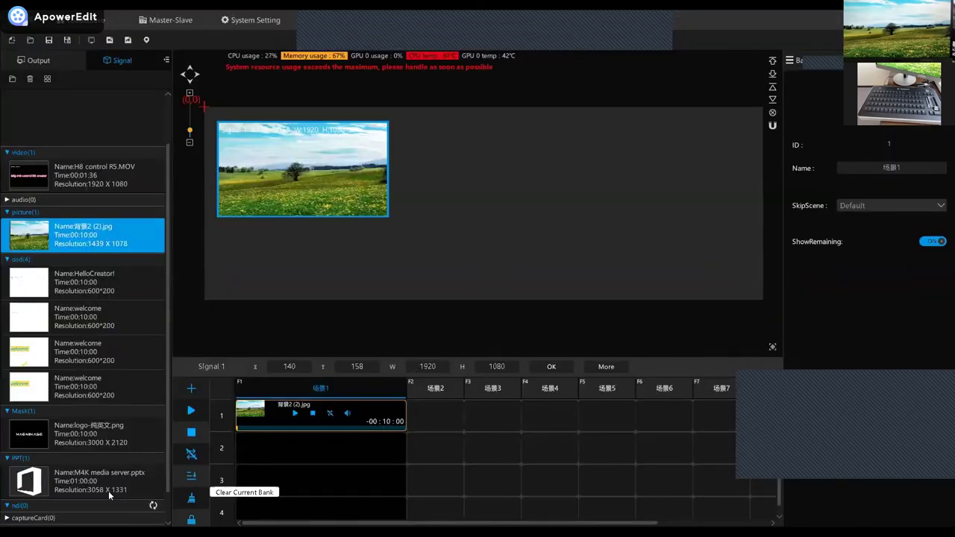
scroll(81, 406, down, 1)
scroll(89, 448, down, 1)
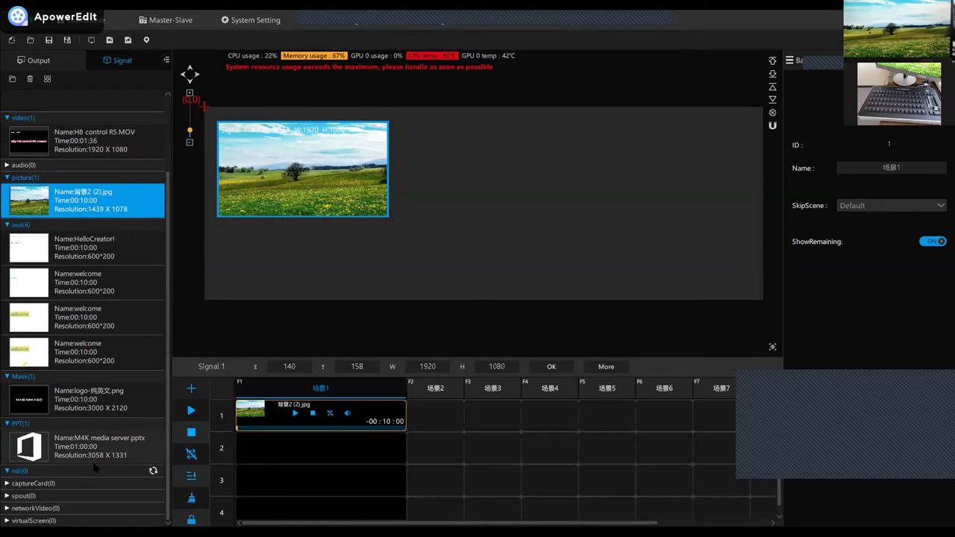
click(55, 484)
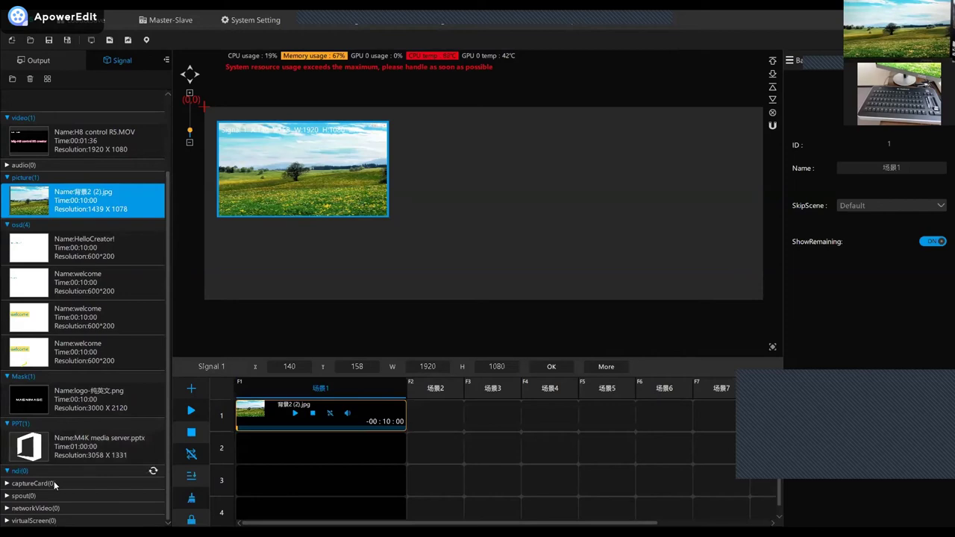
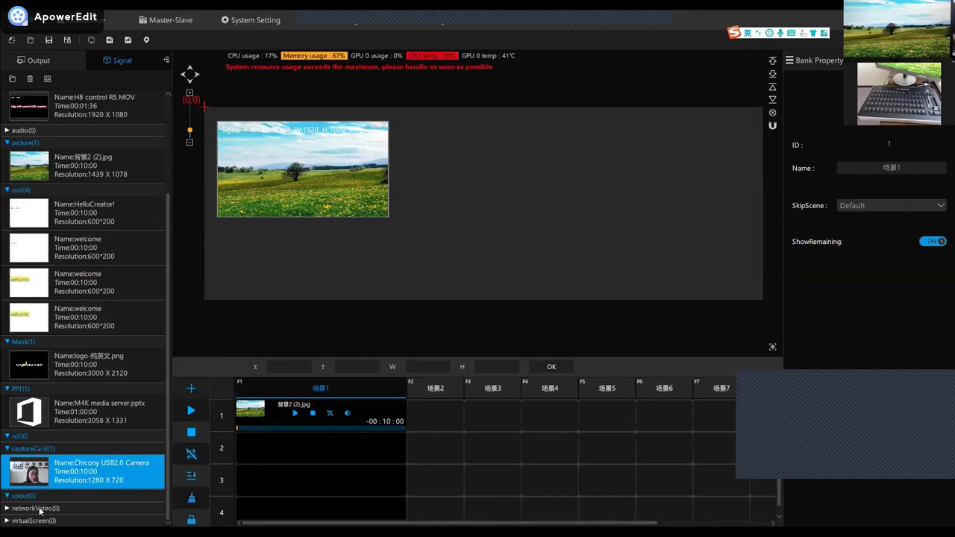
Expand the networkVideo group and choose Network Video from the Signal list's context menu.
click(33, 511)
right_click(73, 514)
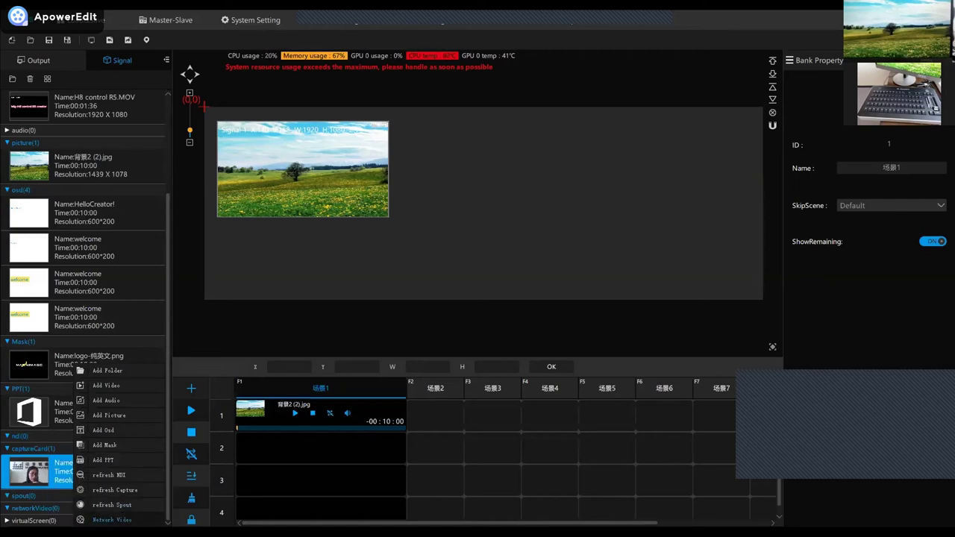
click(119, 520)
Replace the default name 'network' with 'video'.
double_click(467, 236)
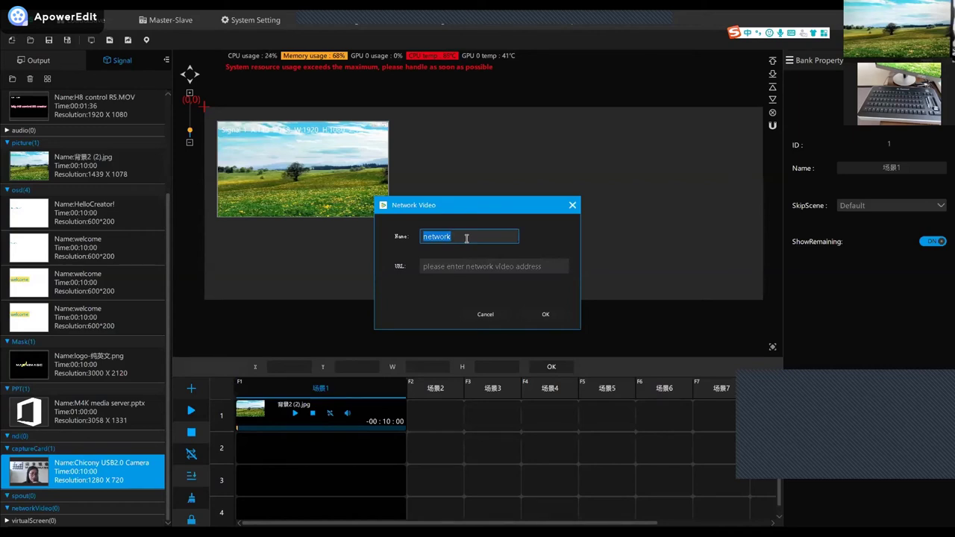
key(BackSpace)
text(v)
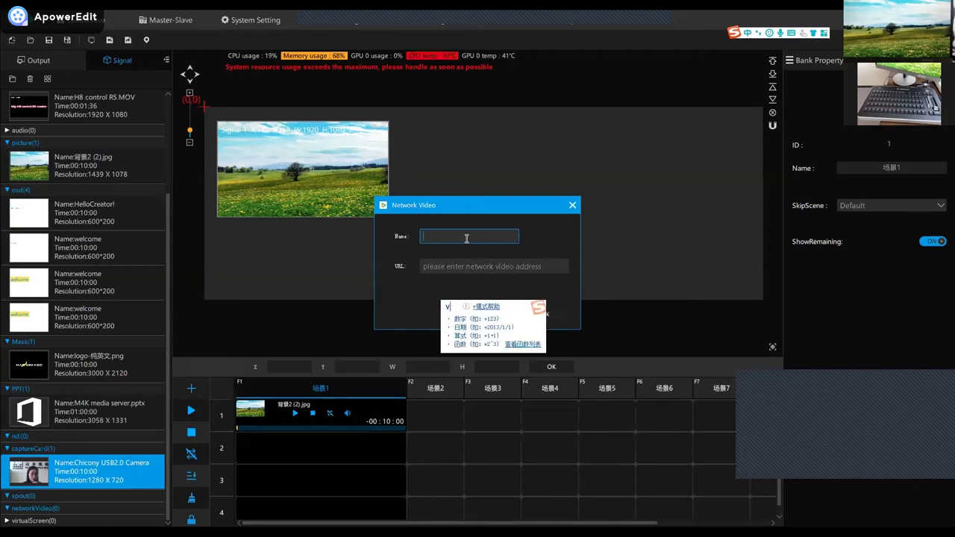
text(ideo)
key(Return)
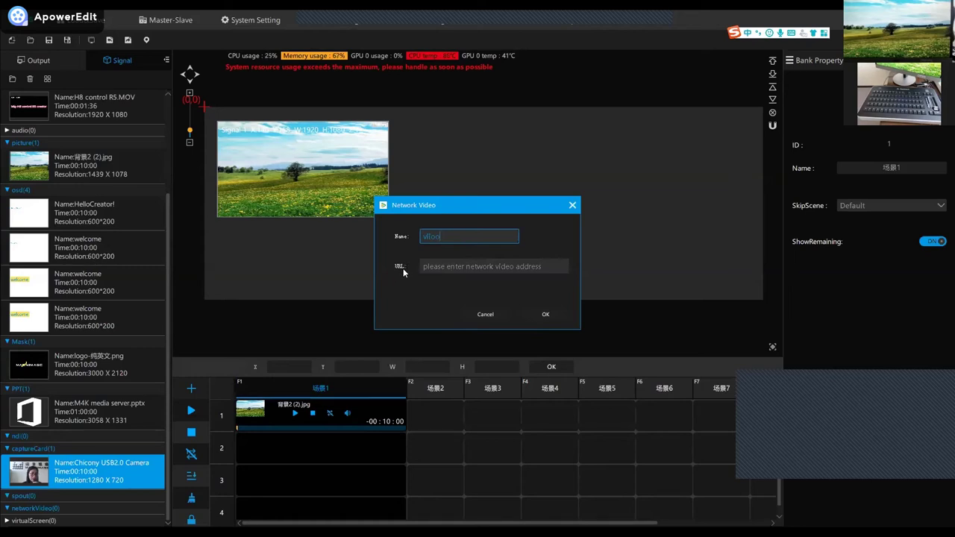
Type a trial address like 'httprst' into the URL field, then clear it again.
click(448, 267)
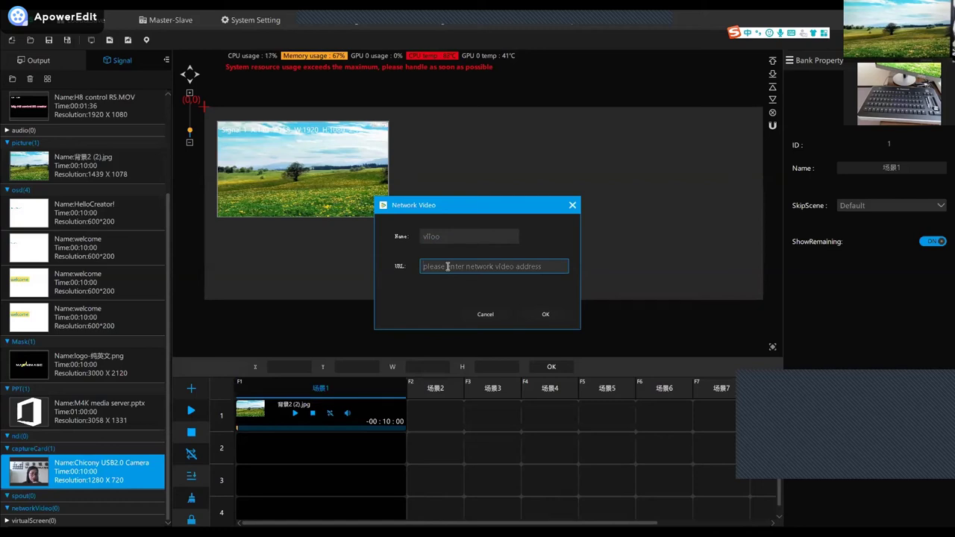
text(http)
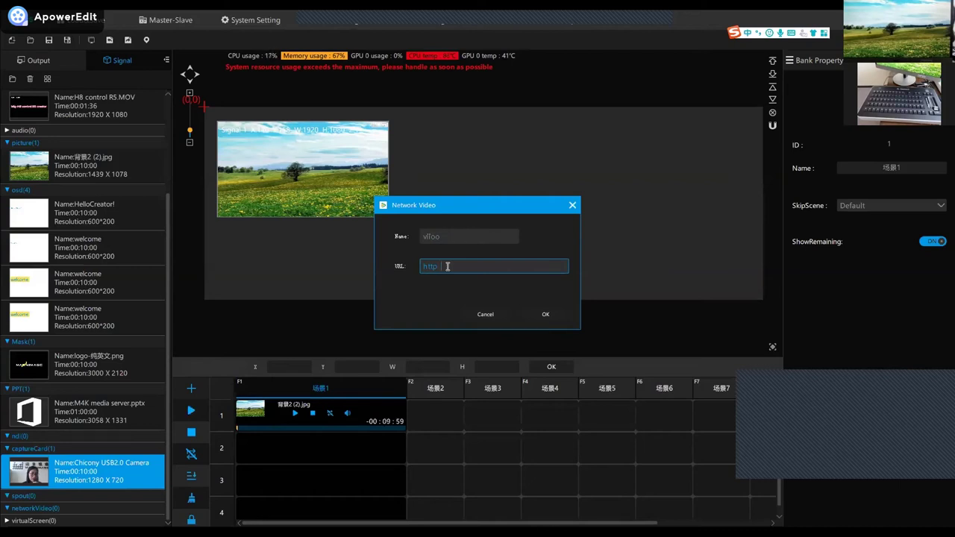
text(rst)
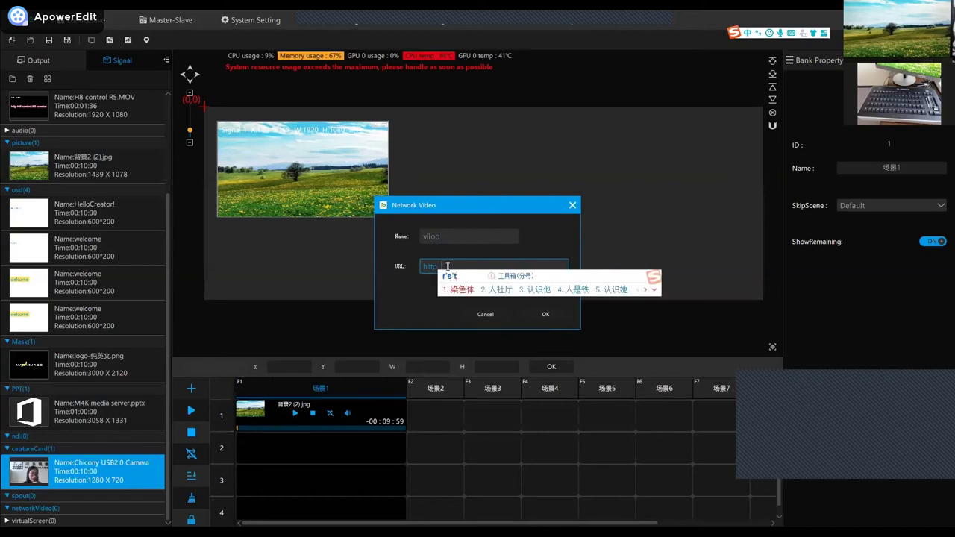
key(Return)
text(p)
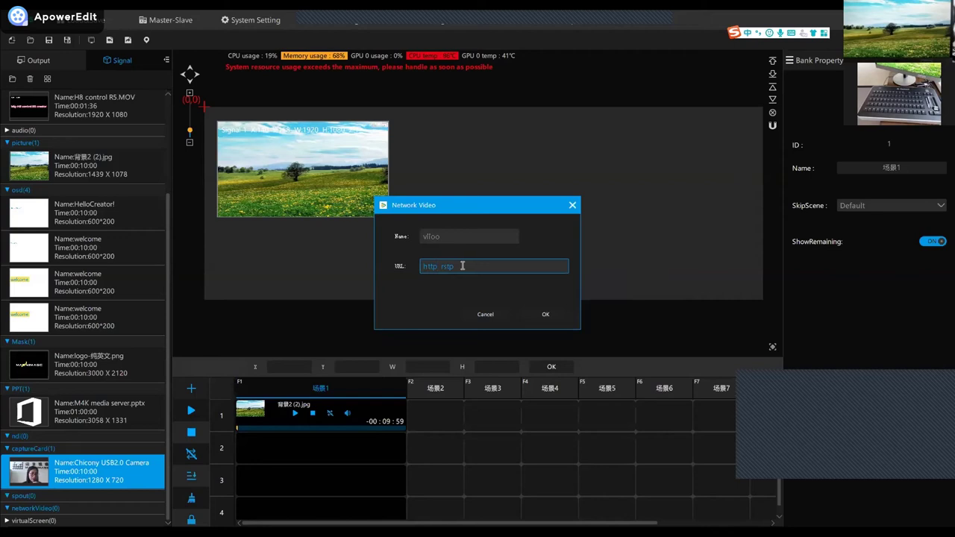
double_click(425, 266)
click(422, 271)
triple_click(452, 266)
key(BackSpace)
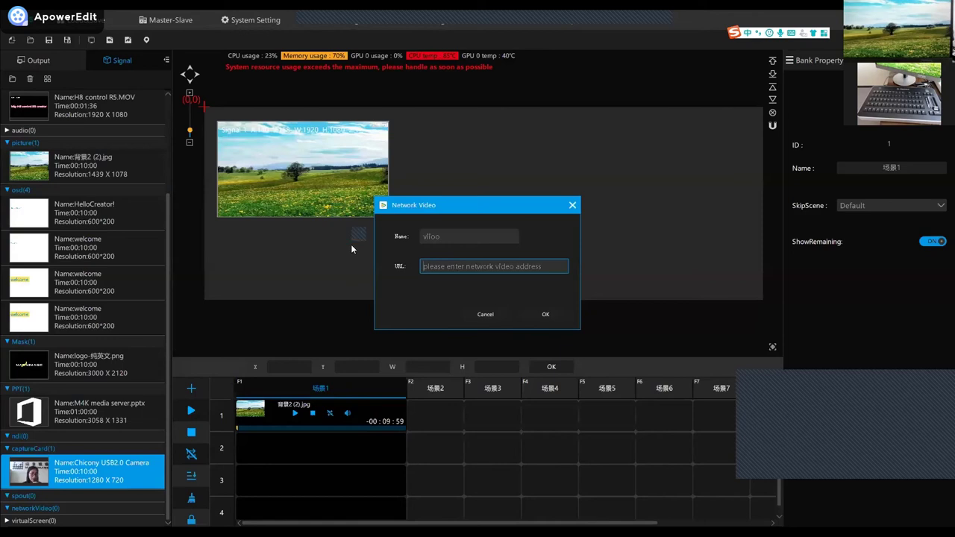
Paste a download web page URL, confirm it to get a URL Error, then delete it.
text(w.zoomus.cn/cncluster/download_win.html)
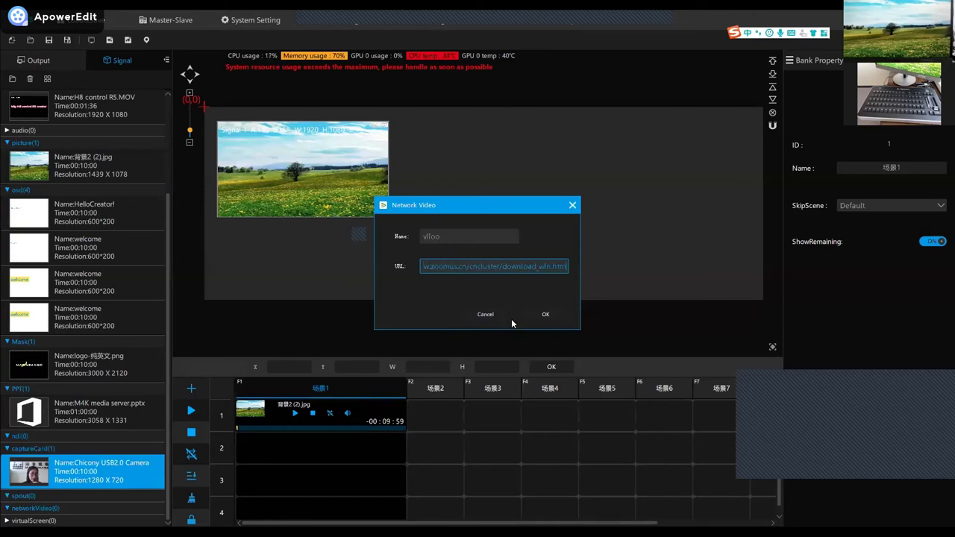
click(532, 315)
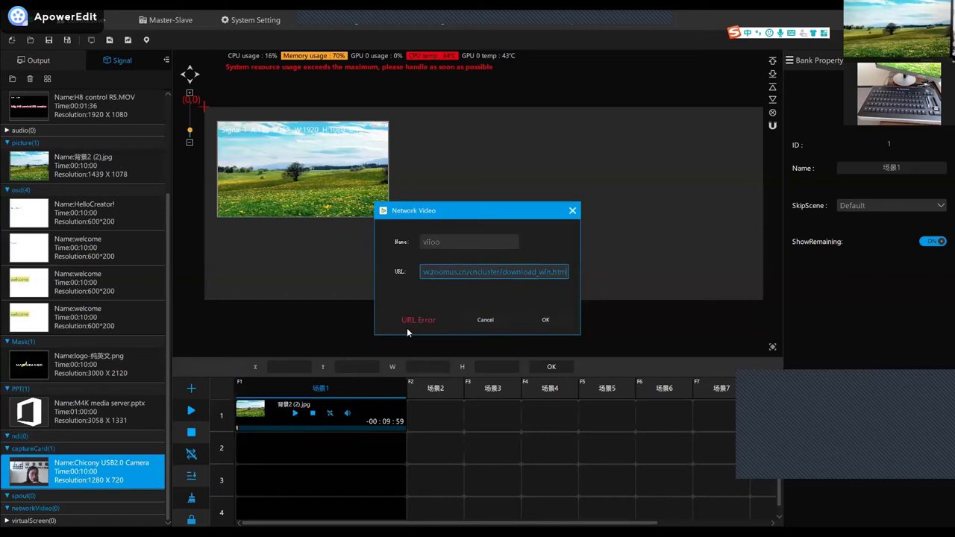
click(447, 274)
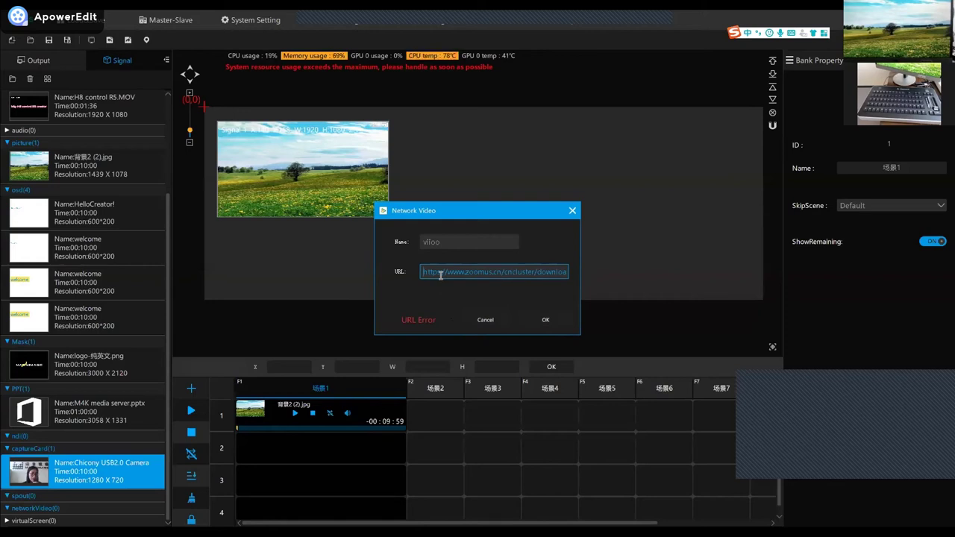
drag(424, 274, 580, 281)
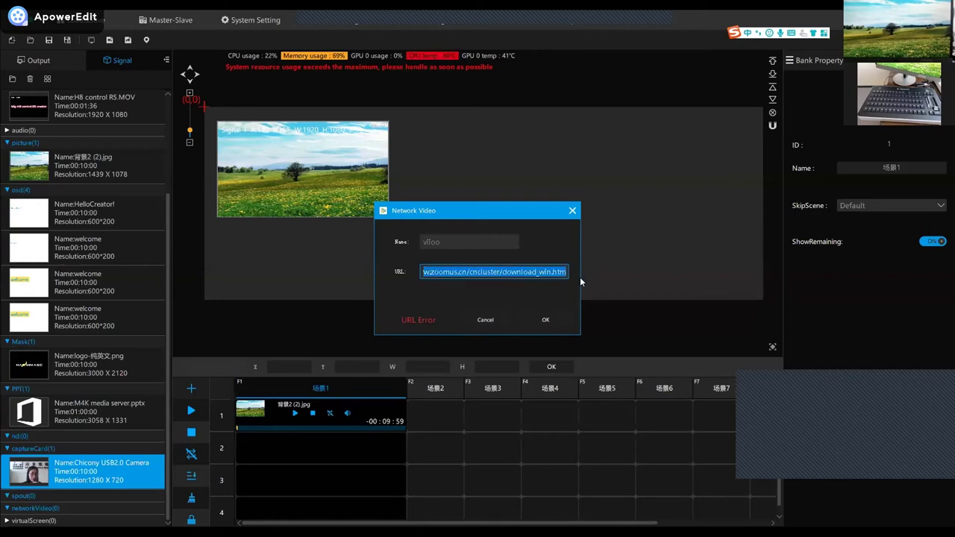
key(BackSpace)
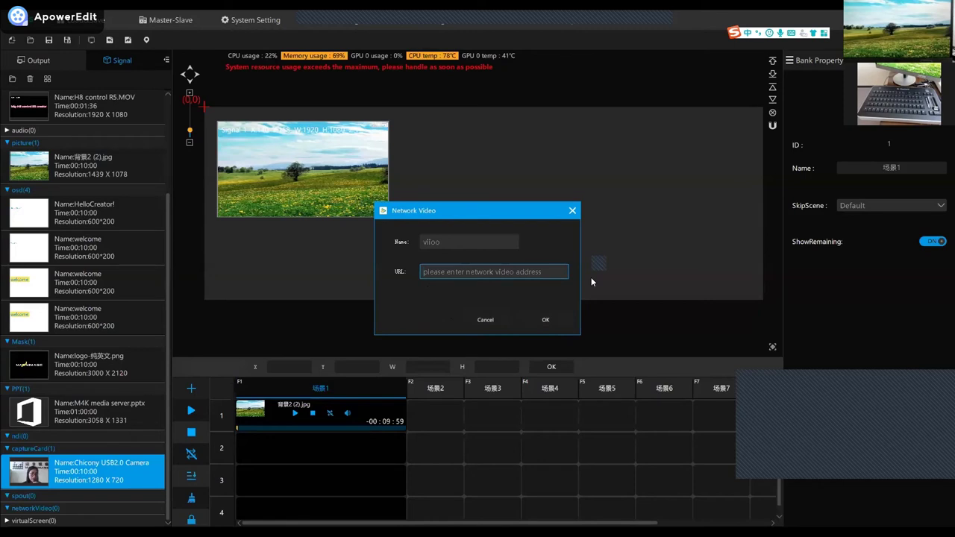
Type the sample text 'http or rtsp' into the address field.
text(h)
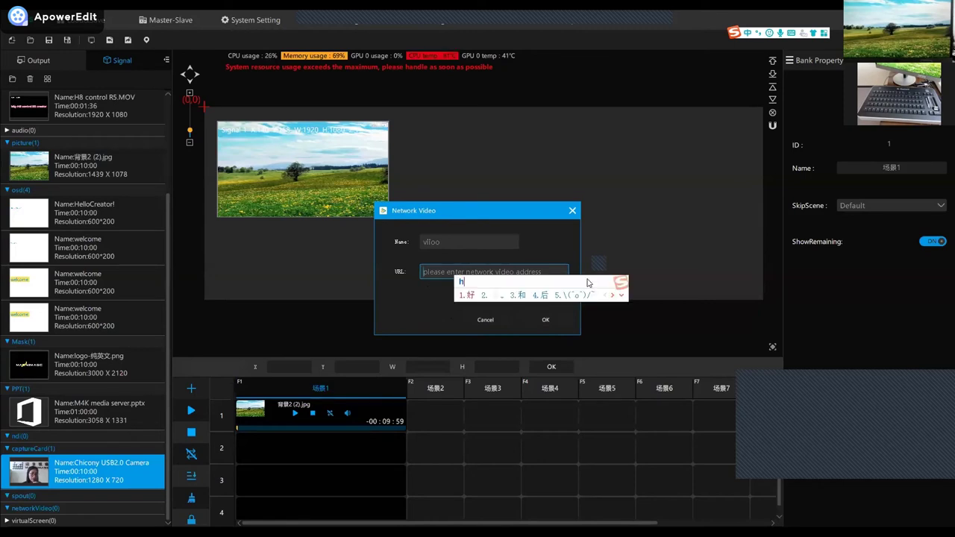
text(ttp5)
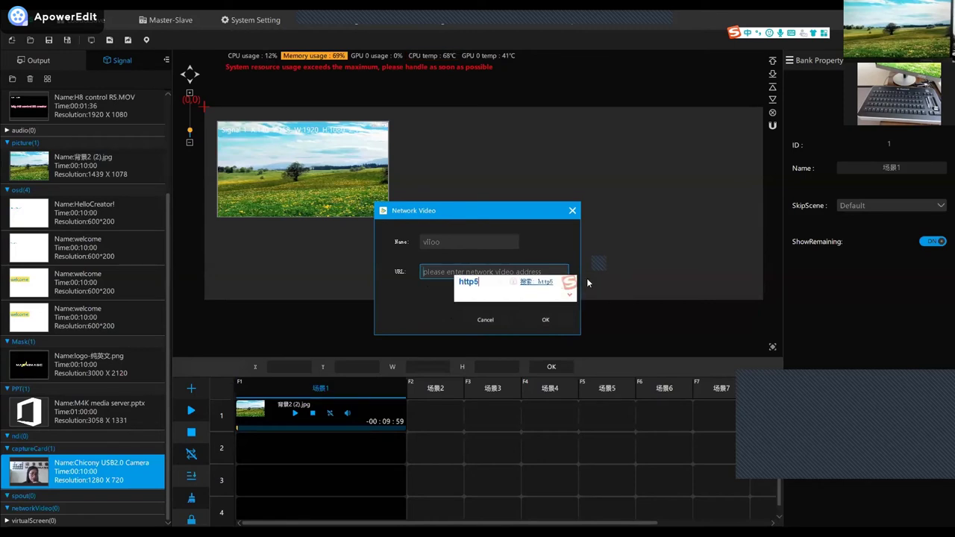
key(BackSpace)
key(Return)
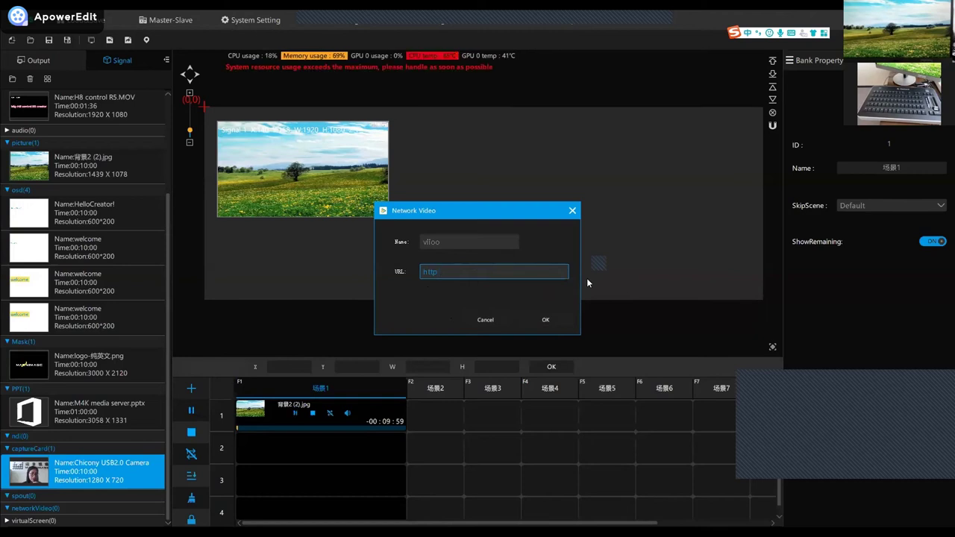
text(o)
key(Return)
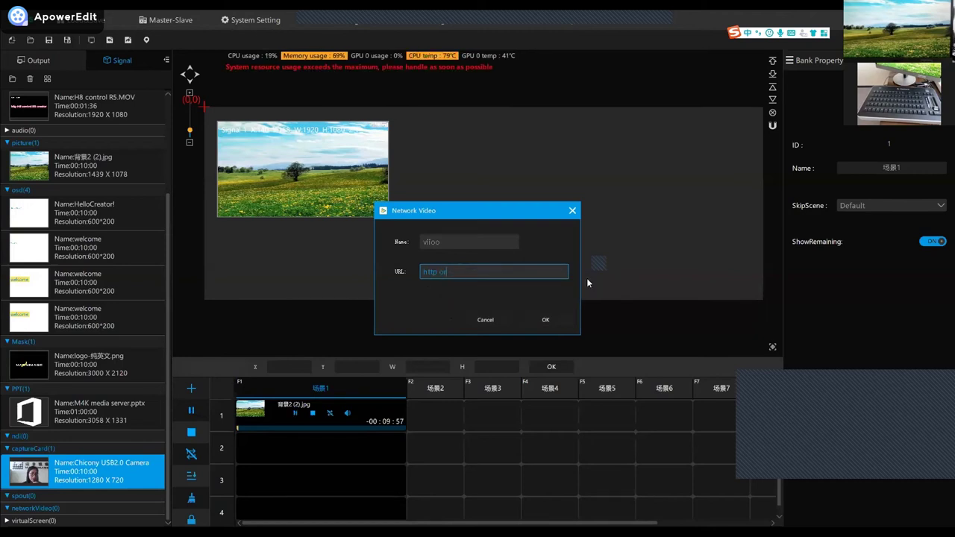
text(r)
text(t)
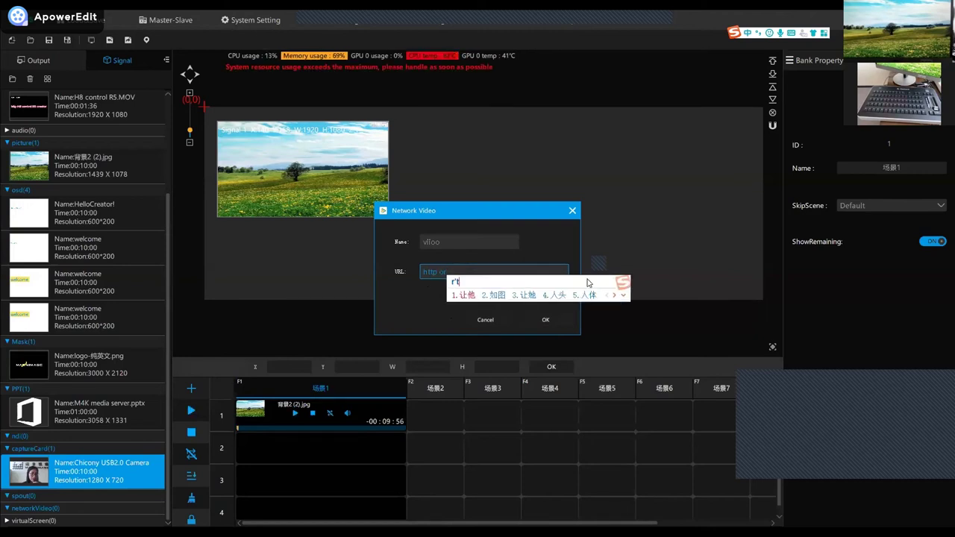
text(sp)
key(Return)
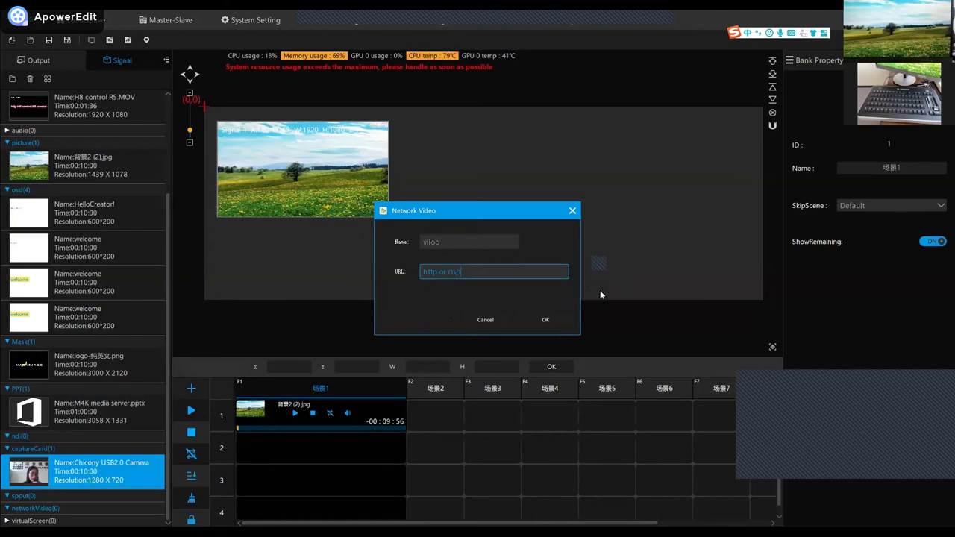
Delete the sample address text and select the name field's text.
drag(463, 273, 425, 273)
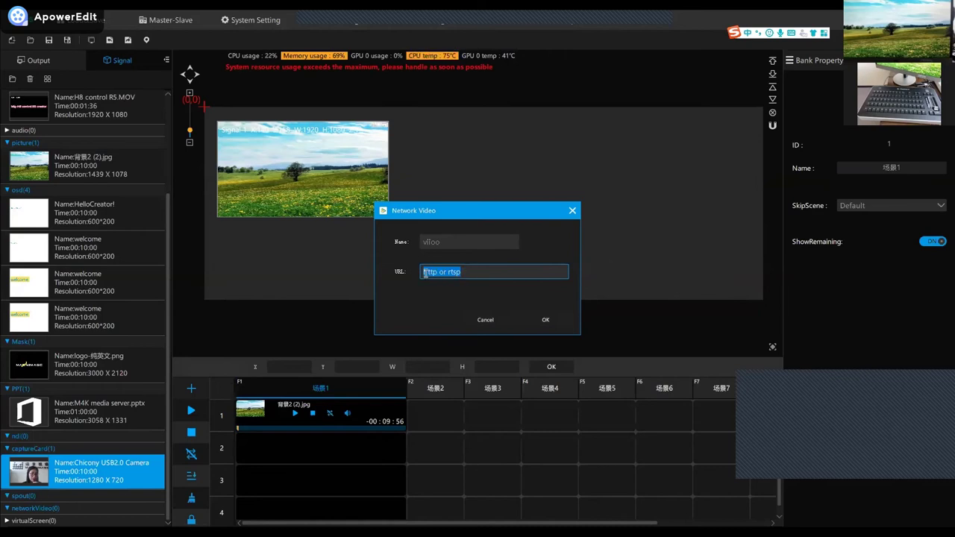
key(BackSpace)
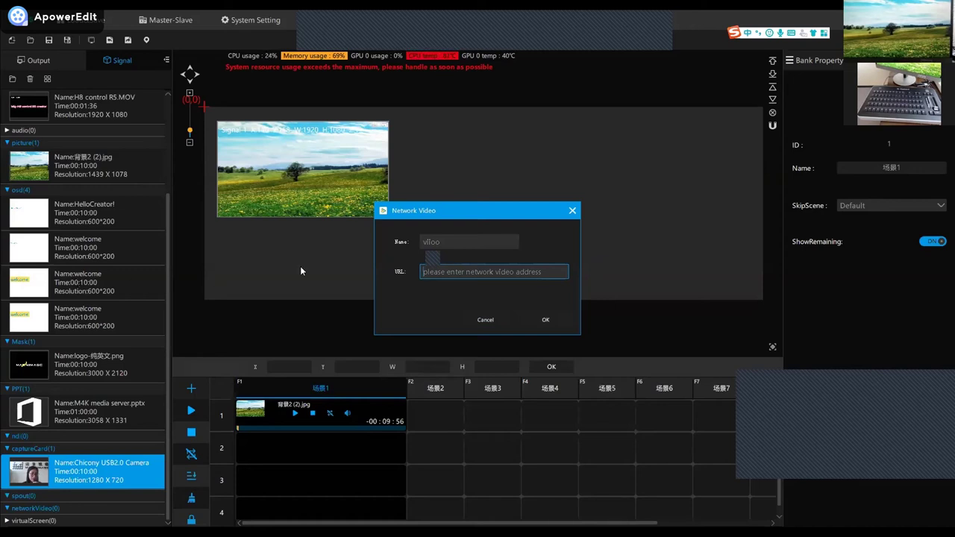
double_click(463, 246)
Delete the network video's name so the Name field is empty.
key(BackSpace)
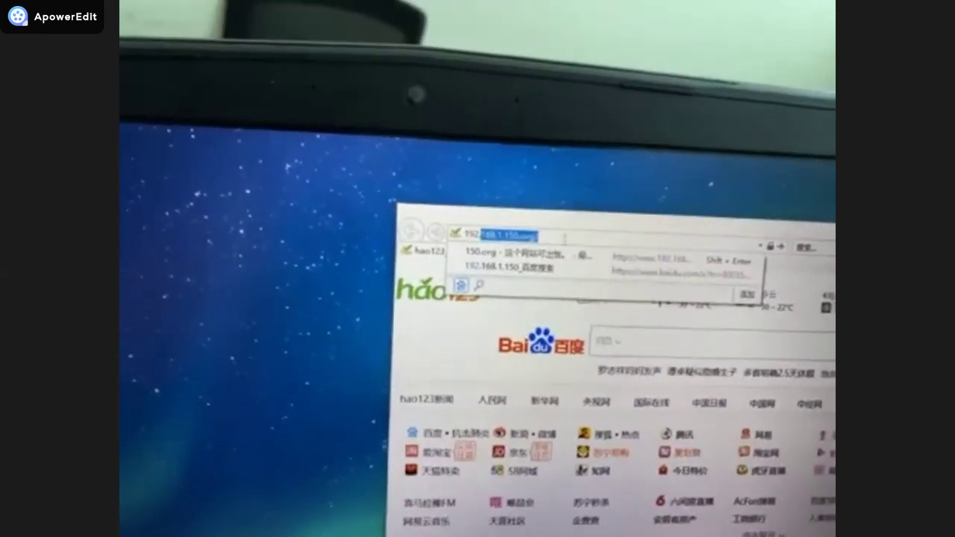
Load 192.168.1.150 in the browser and sign in with the camera's username and password.
text(.168.1.150.o)
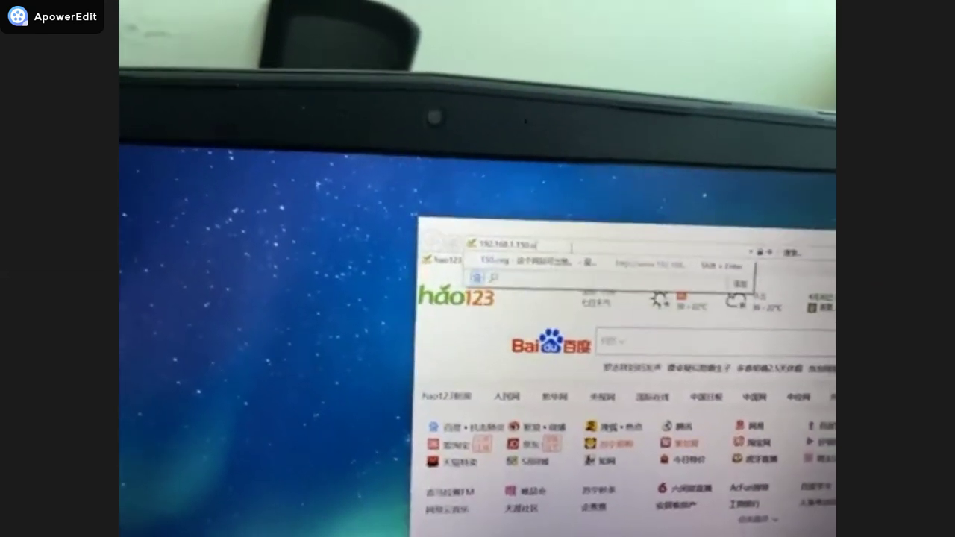
key(Return)
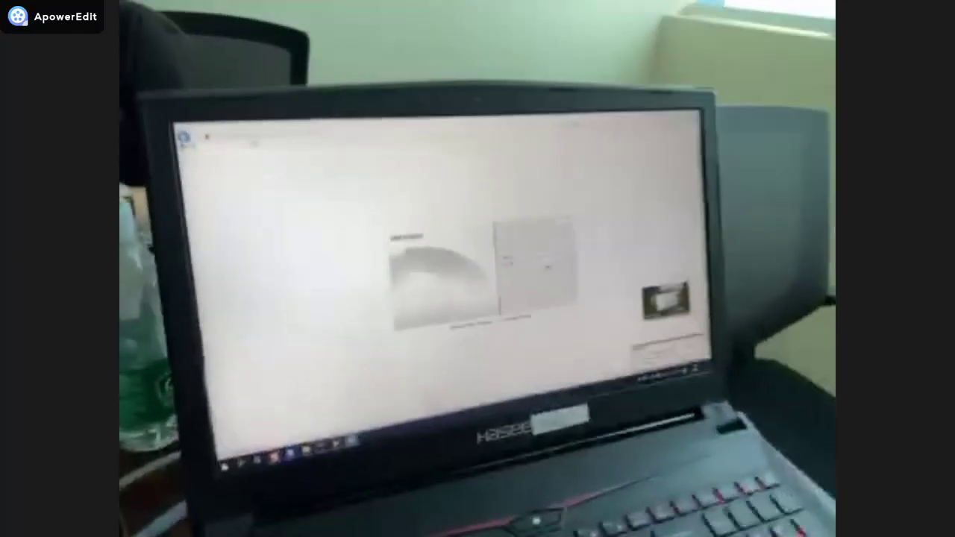
text(admin)
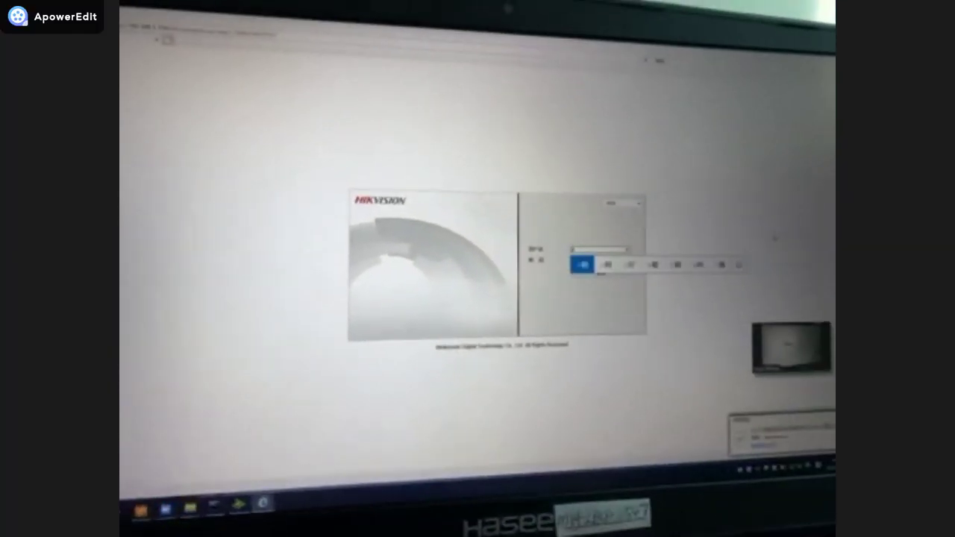
key(Return)
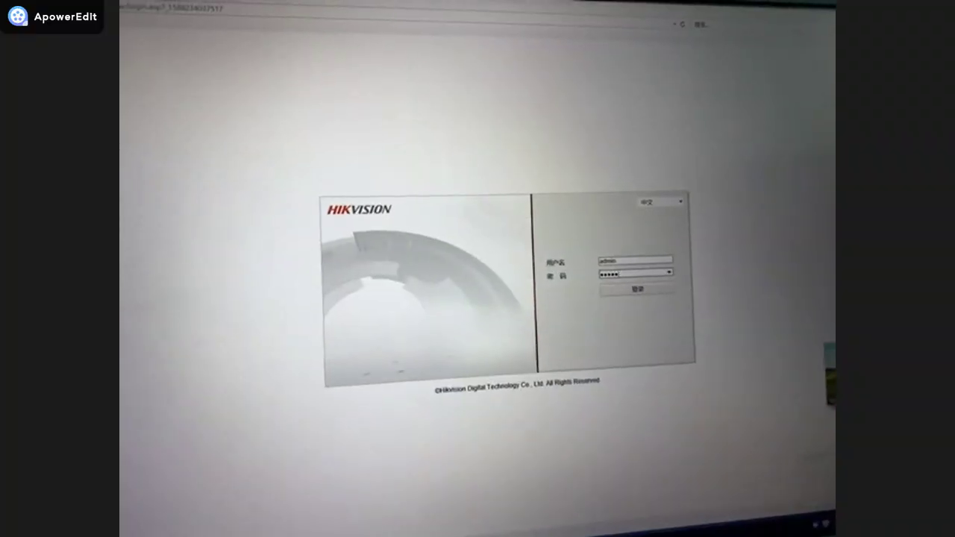
text(***)
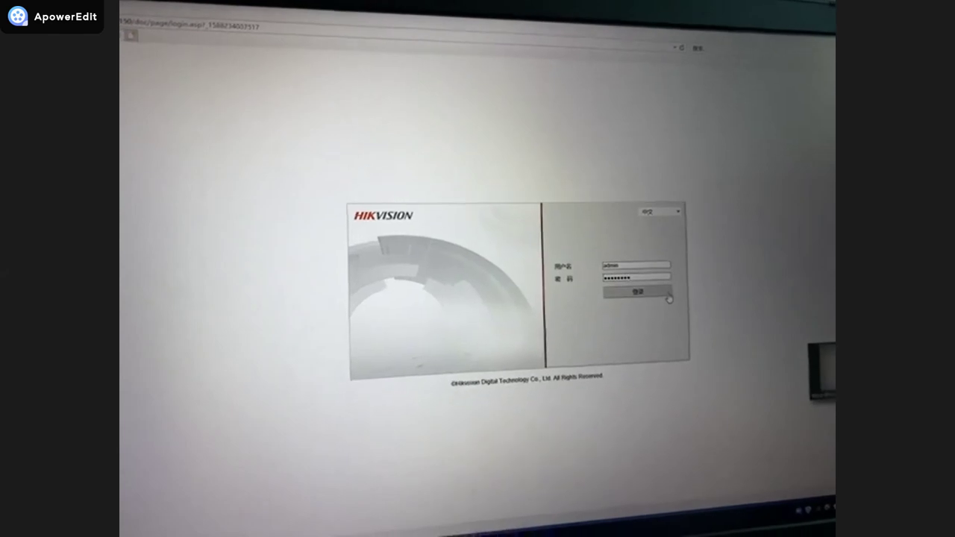
click(666, 299)
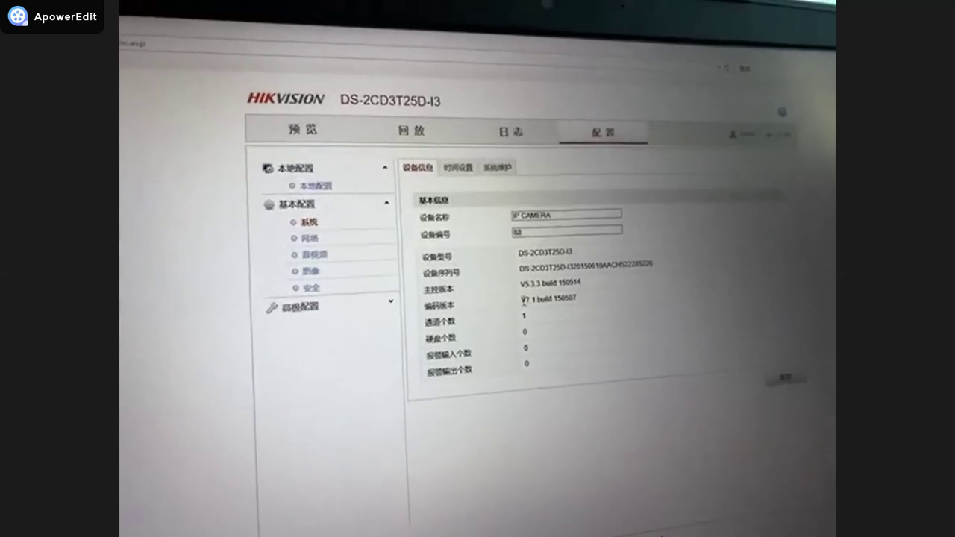
View the camera's system maintenance, Time Settings and Device Info pages.
click(507, 182)
click(460, 177)
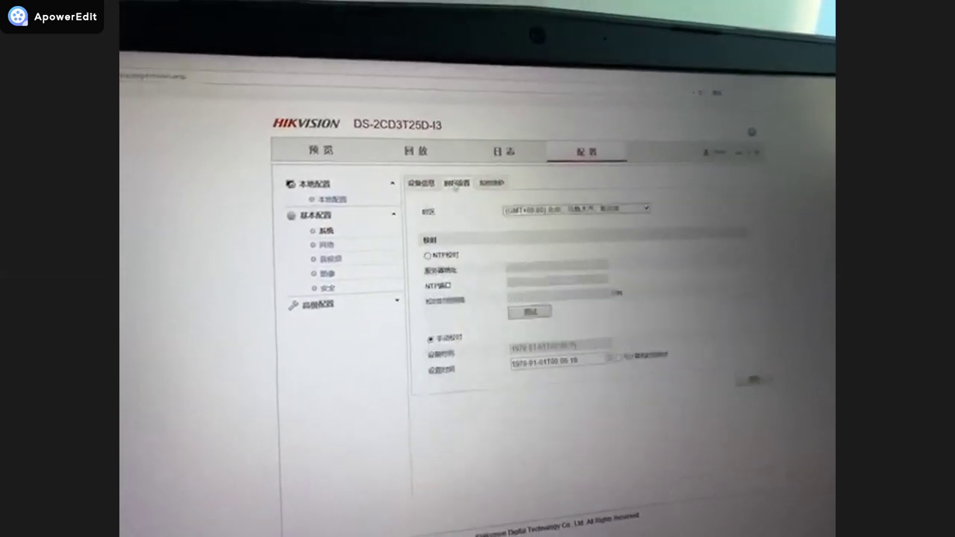
click(421, 183)
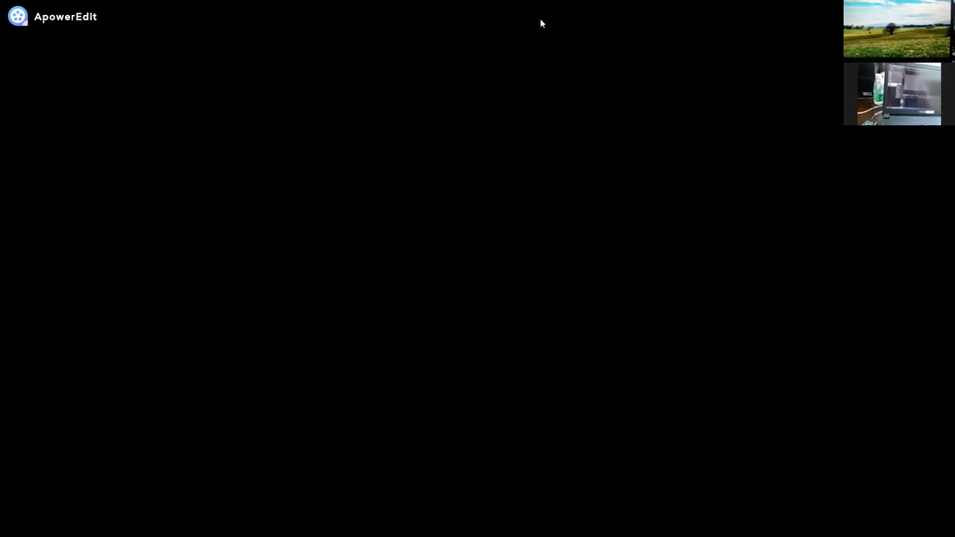
Exit the full-screen output window and bring the Zoom meeting controls forward.
key(Escape)
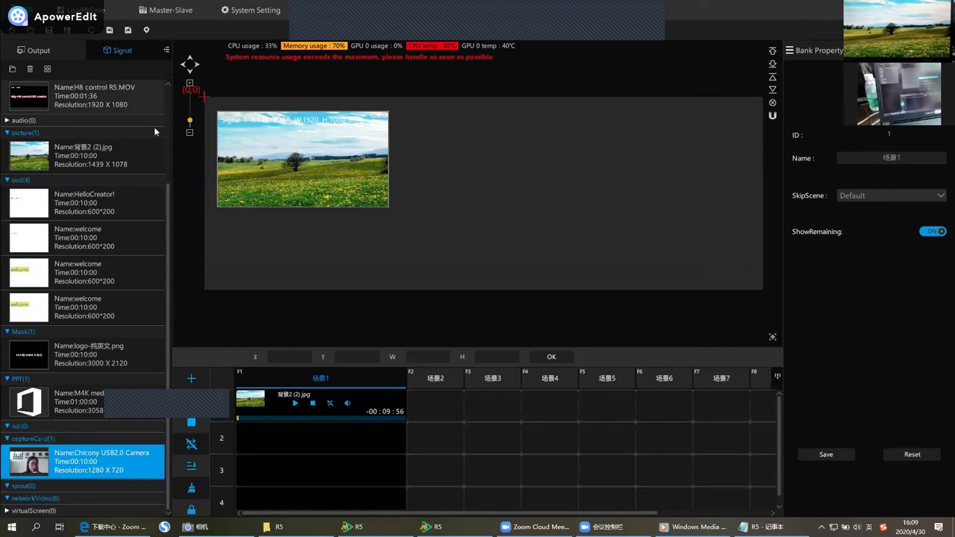
mouse_move(613, 520)
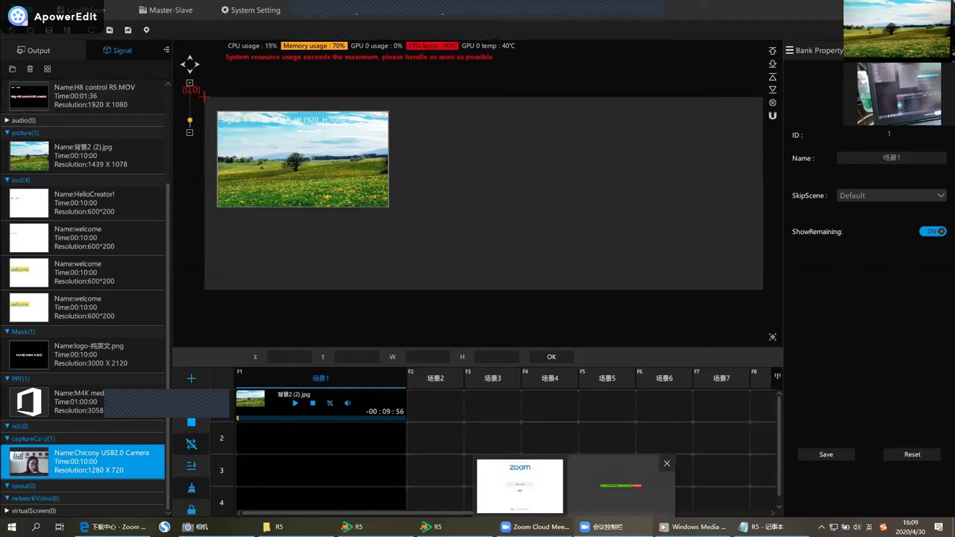
click(611, 500)
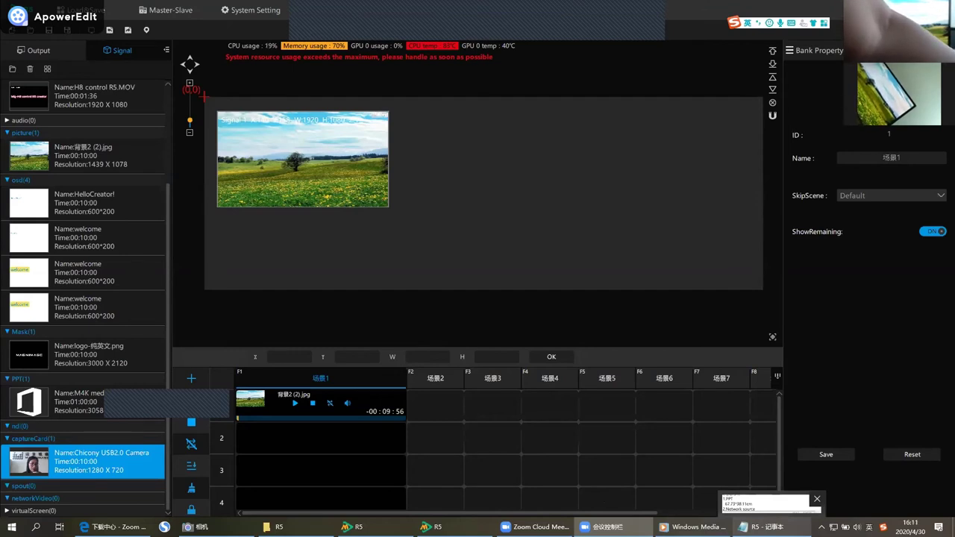
Bring the R5 M4K media server window to the front from the taskbar.
mouse_move(809, 496)
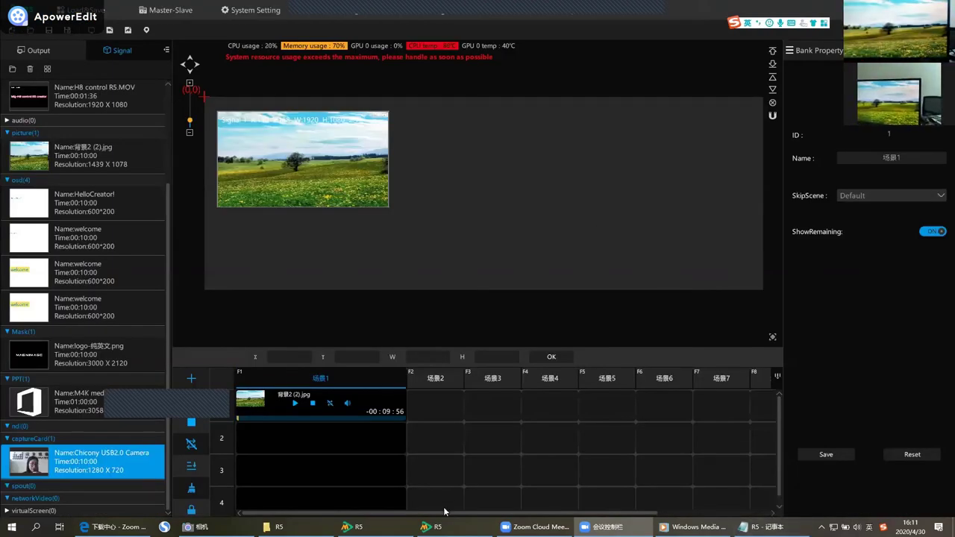
mouse_move(433, 527)
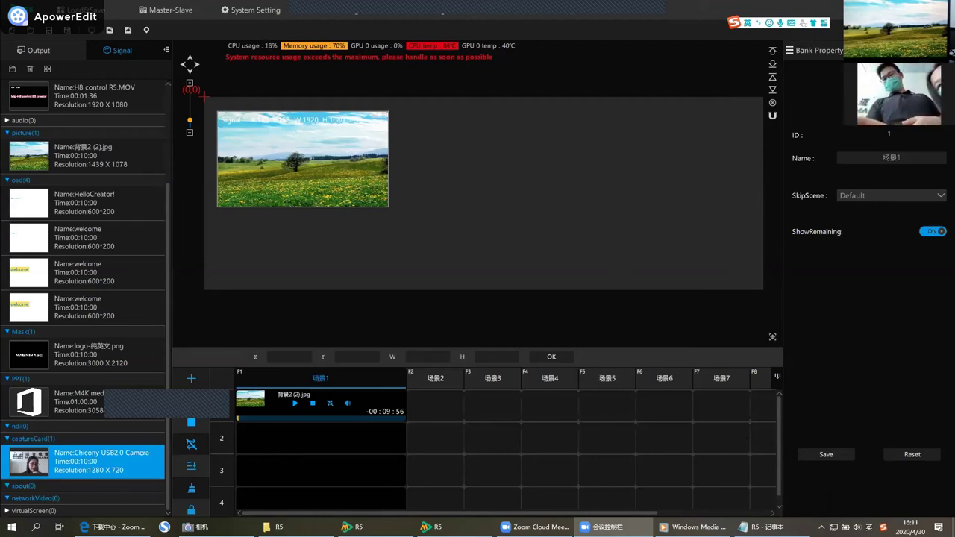
click(35, 514)
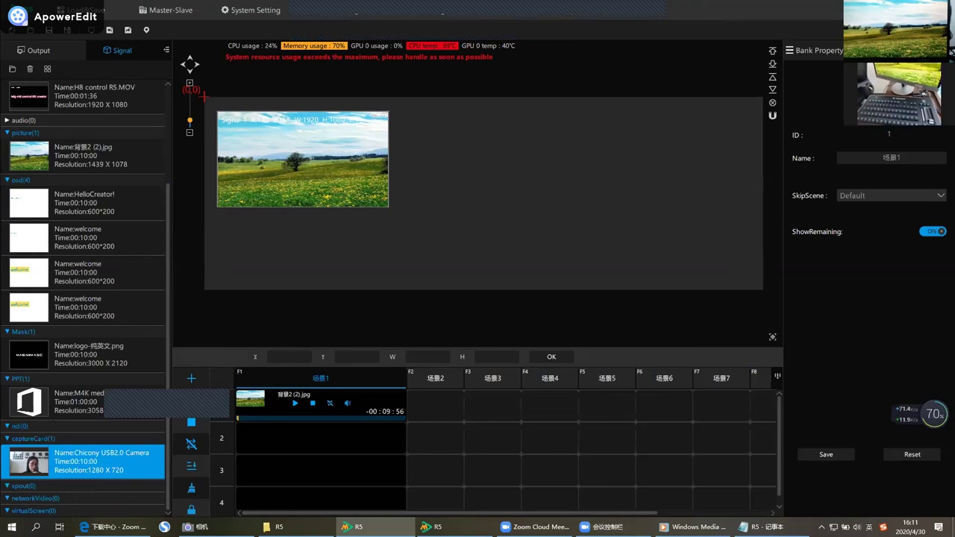
right_click(14, 456)
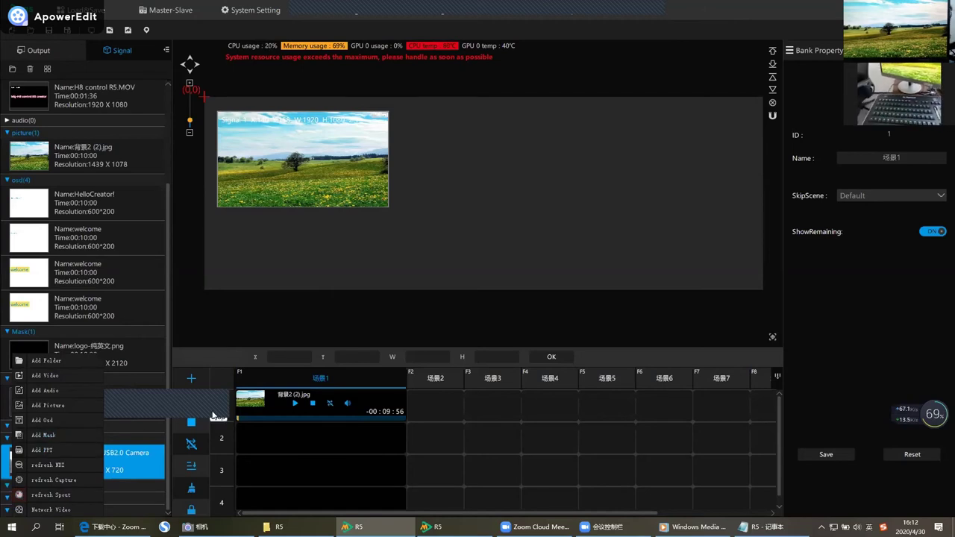
click(427, 280)
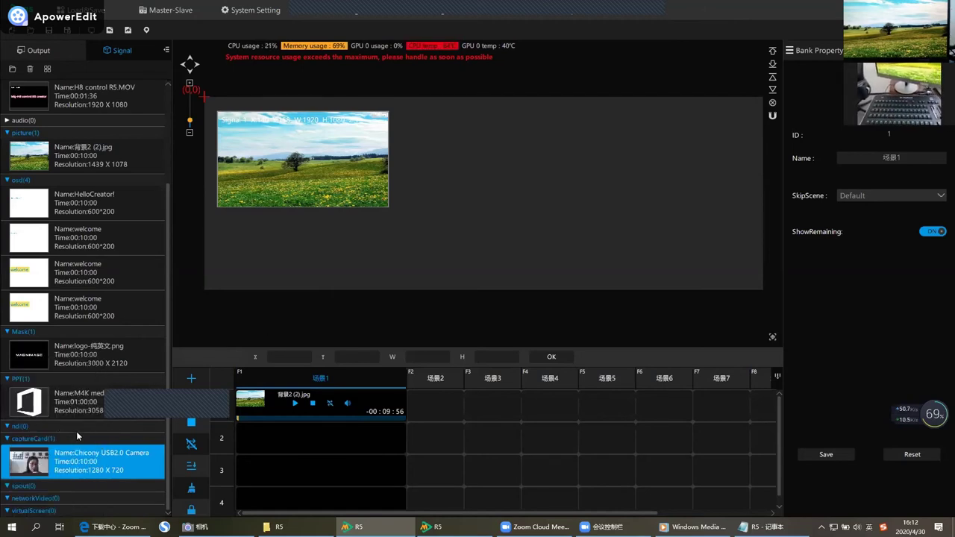
scroll(77, 431, up, 2)
scroll(76, 432, up, 2)
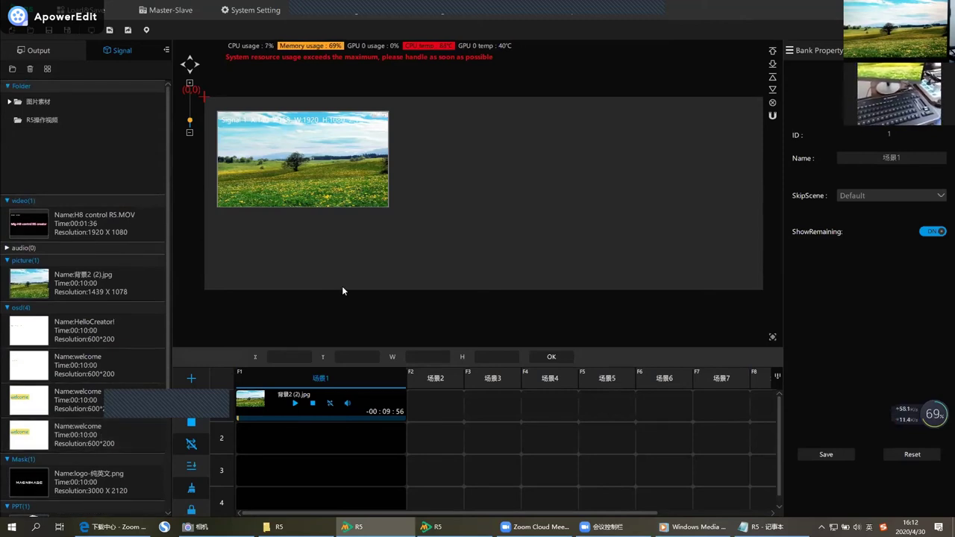
click(237, 11)
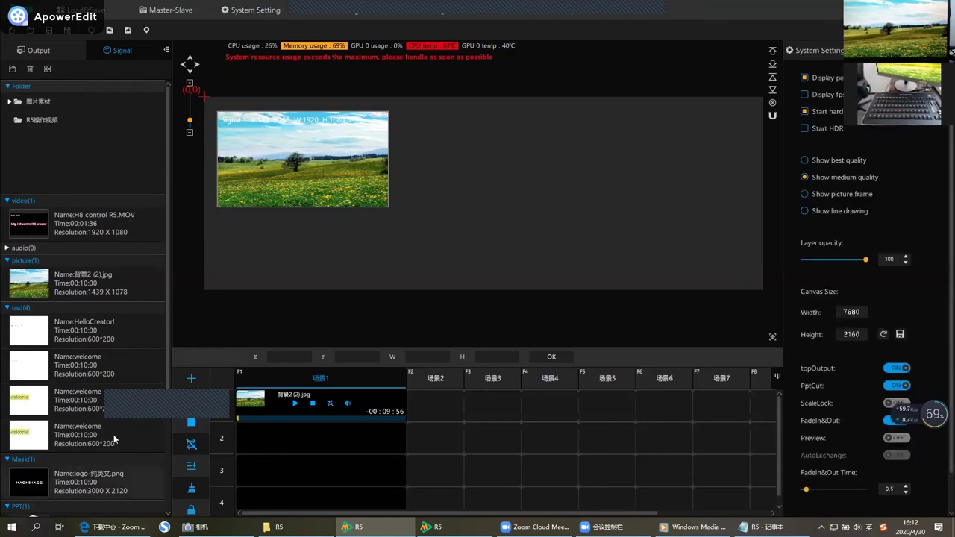
click(805, 79)
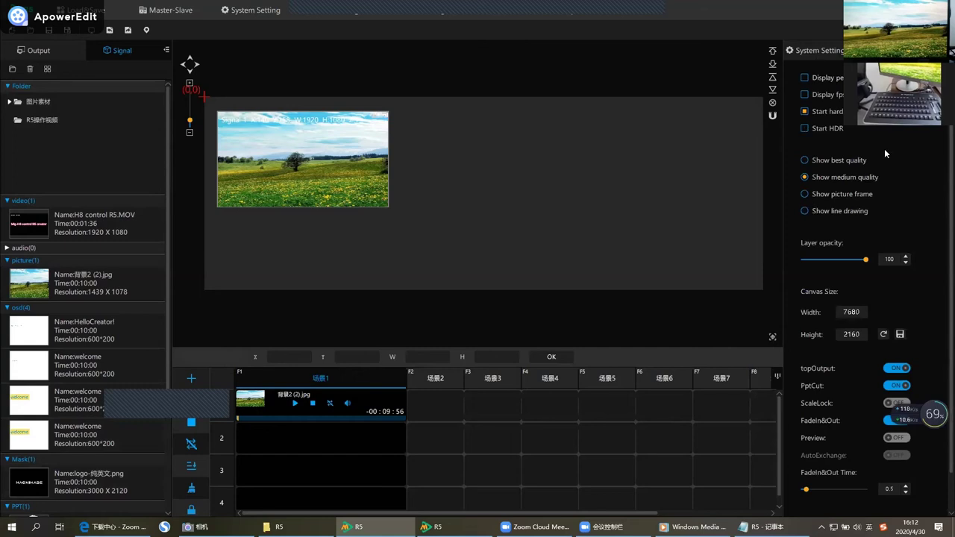
click(805, 112)
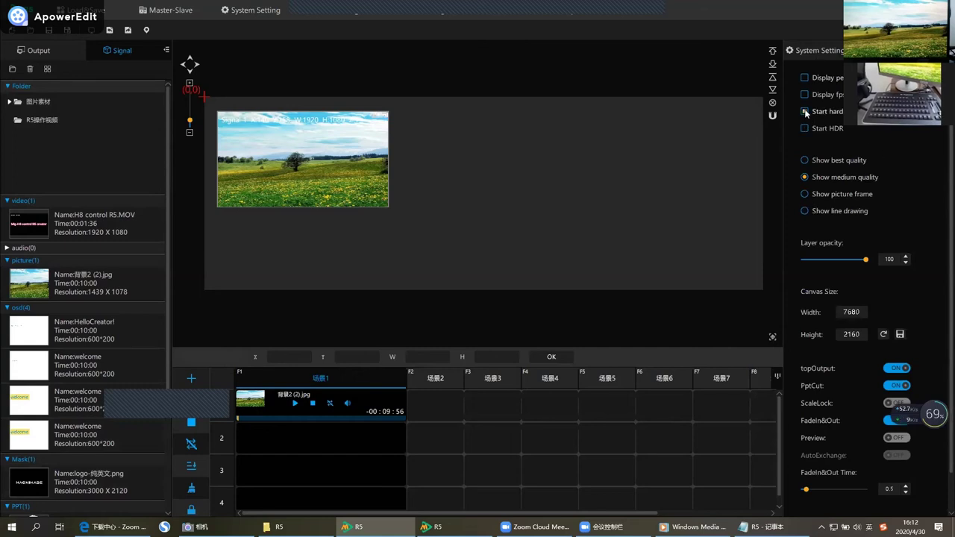
click(806, 78)
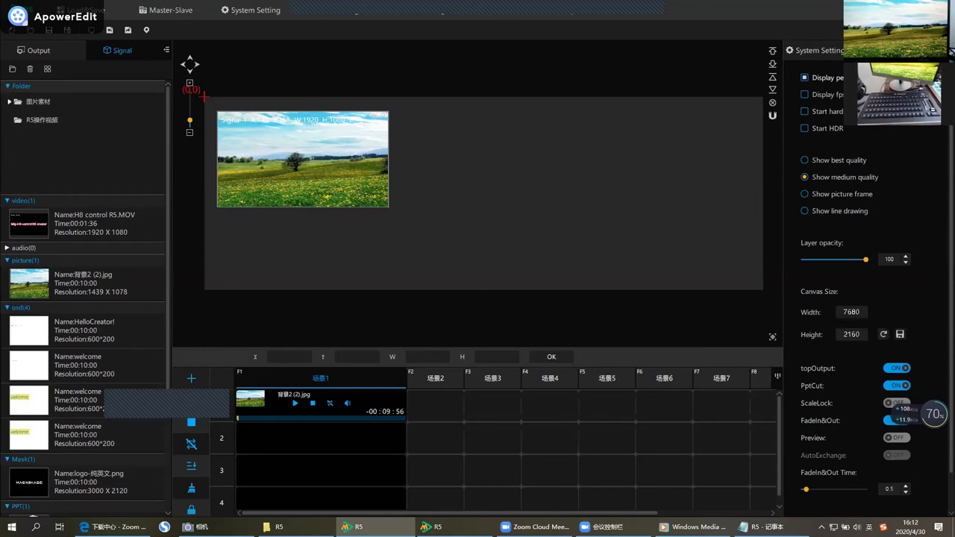
click(806, 78)
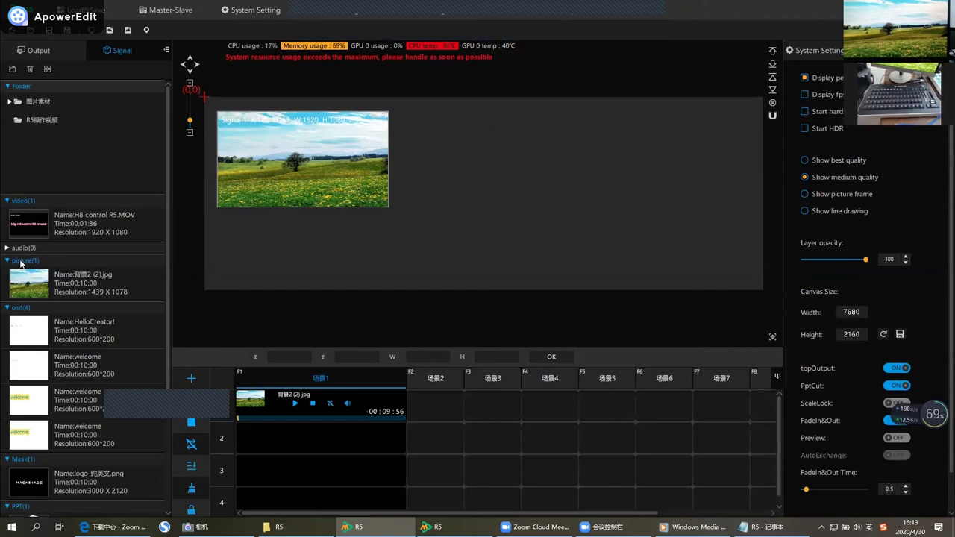
right_click(21, 263)
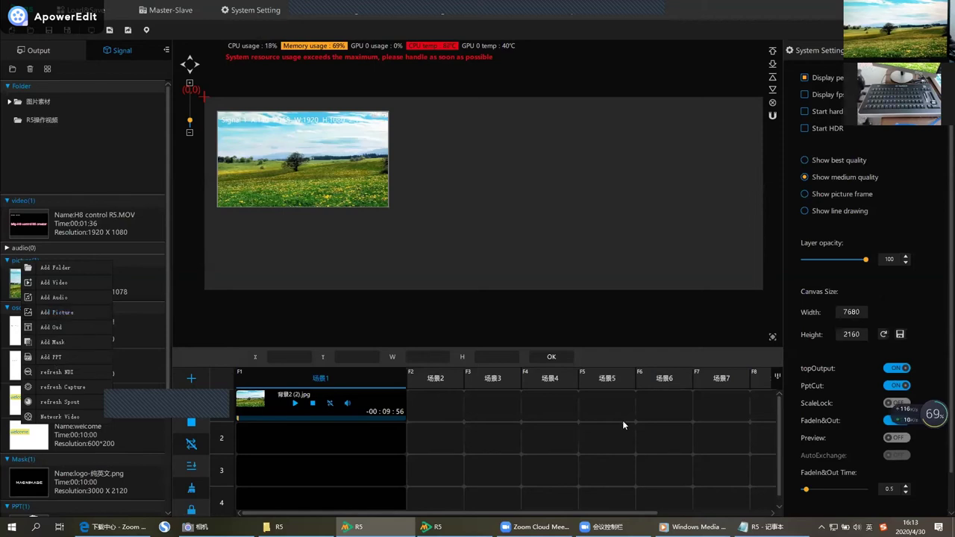
click(810, 114)
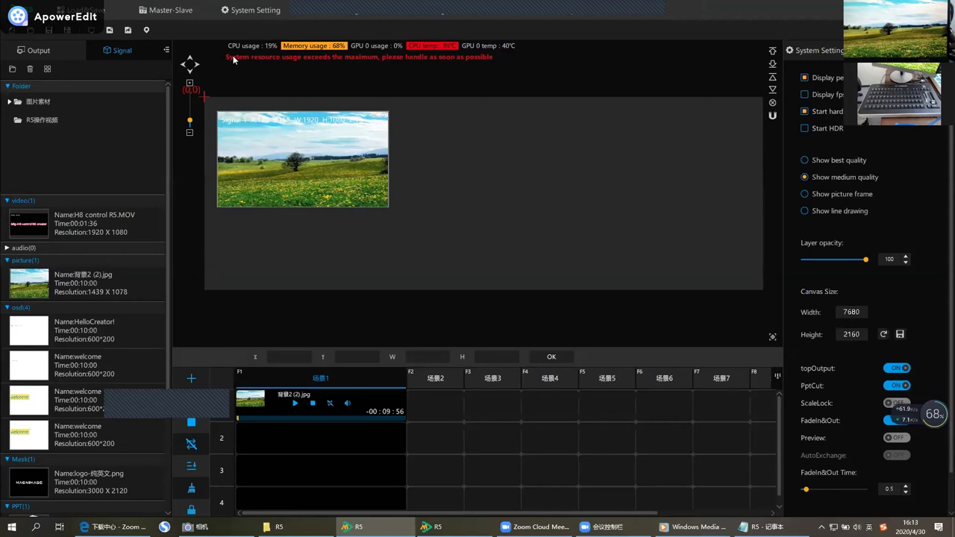
Play the row-1 landscape clip, add the landscape picture to row 2, and place Signal 2 beside Signal 1.
click(296, 404)
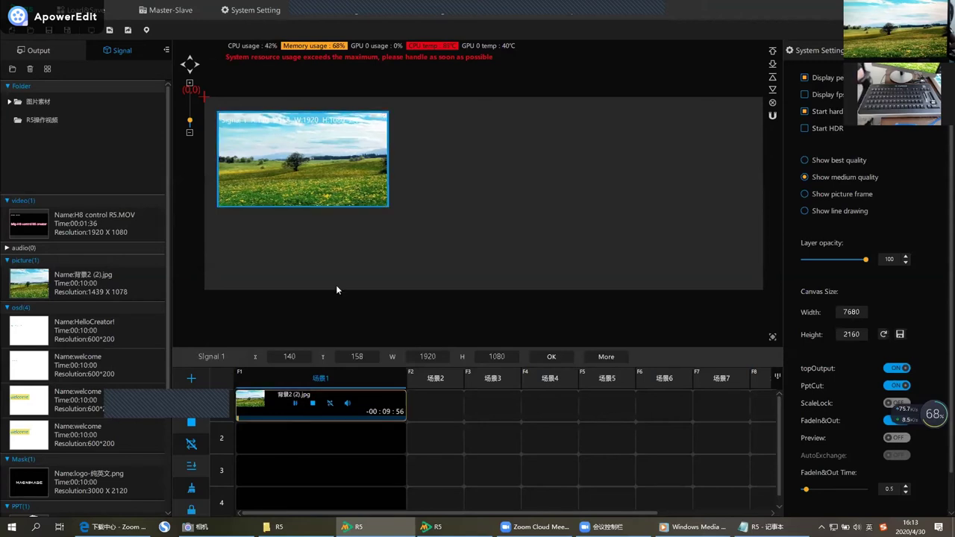
drag(104, 284, 286, 448)
drag(283, 137, 475, 159)
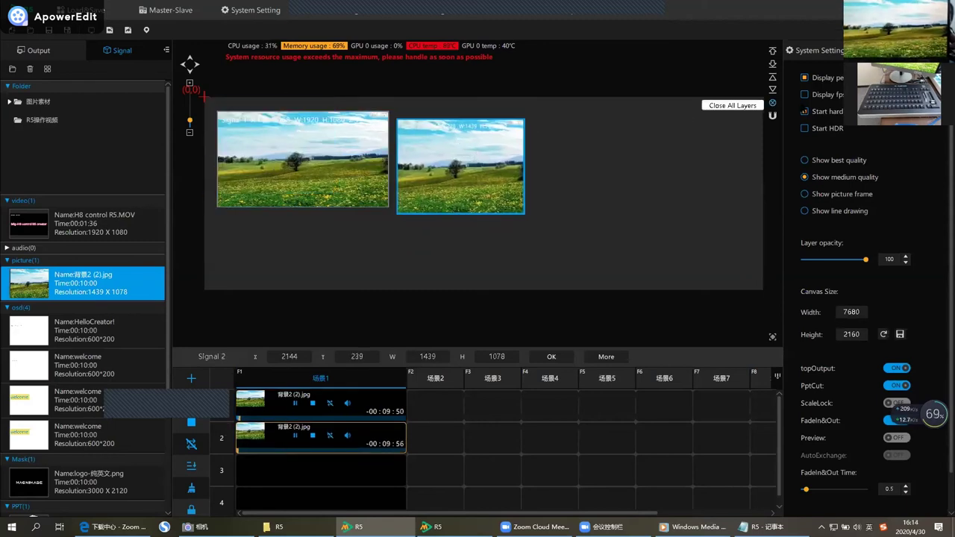
click(805, 78)
click(806, 78)
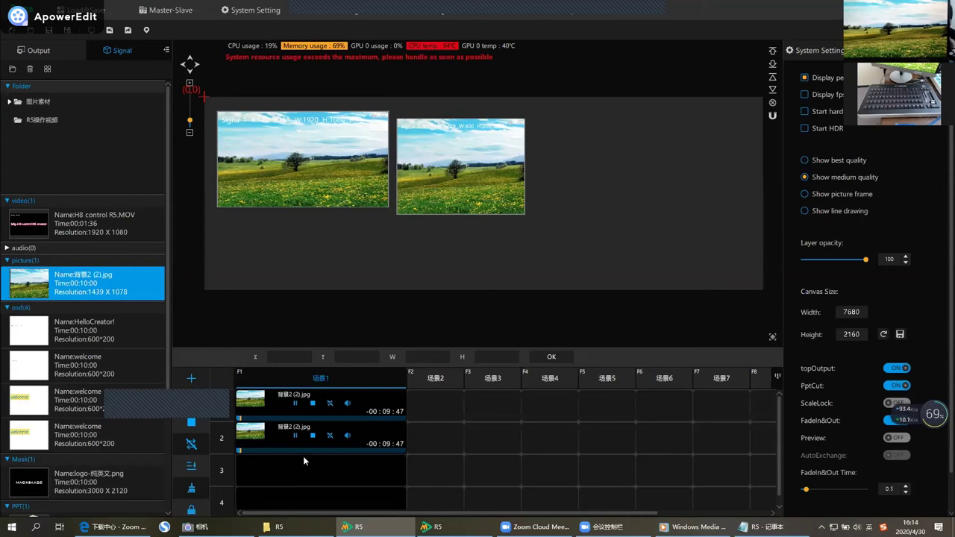
click(291, 435)
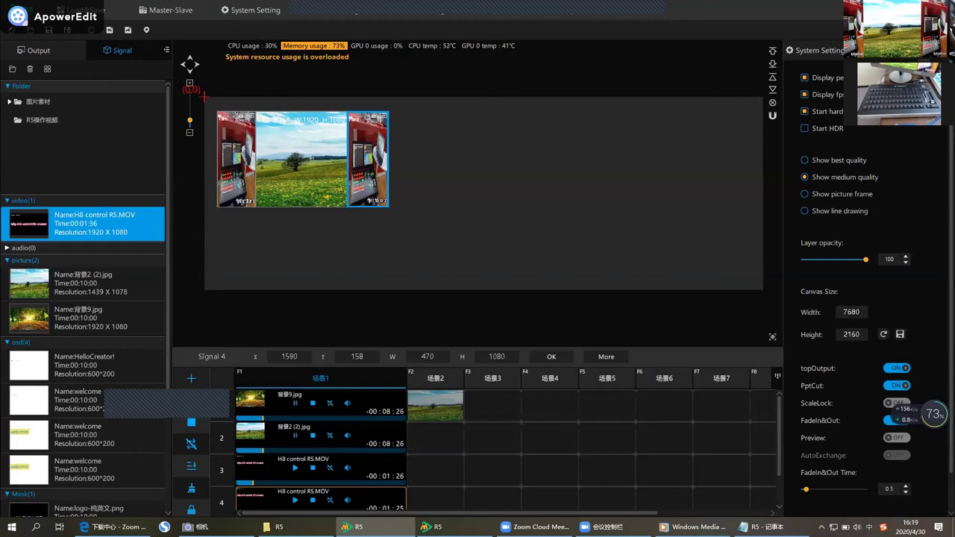
Try best quality, picture frame and line drawing display modes, then turn line drawing off.
click(848, 164)
click(846, 196)
click(857, 214)
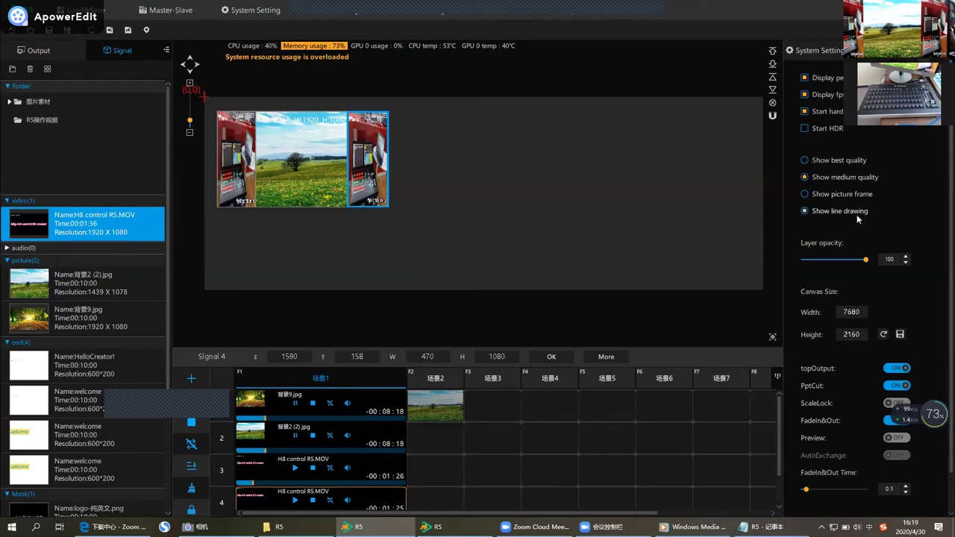
click(867, 214)
Drag the layer opacity down to about half, then back up to 98.
click(864, 261)
drag(863, 261, 811, 265)
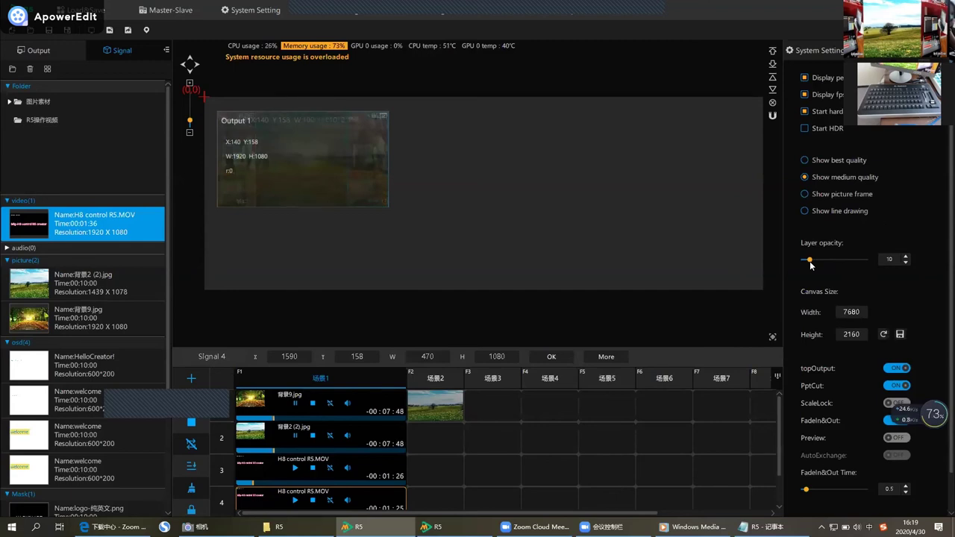
drag(812, 265, 865, 271)
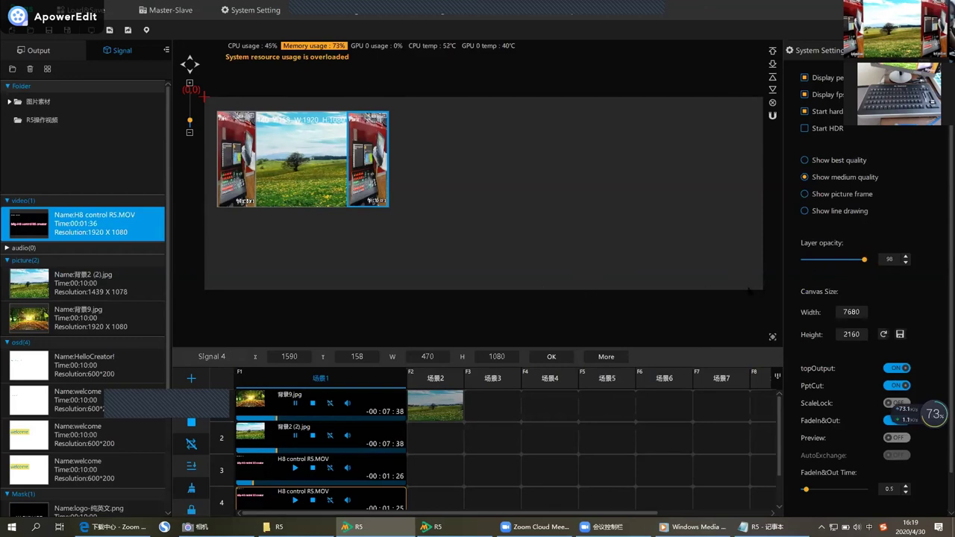
Set the canvas width to 3840.
click(864, 312)
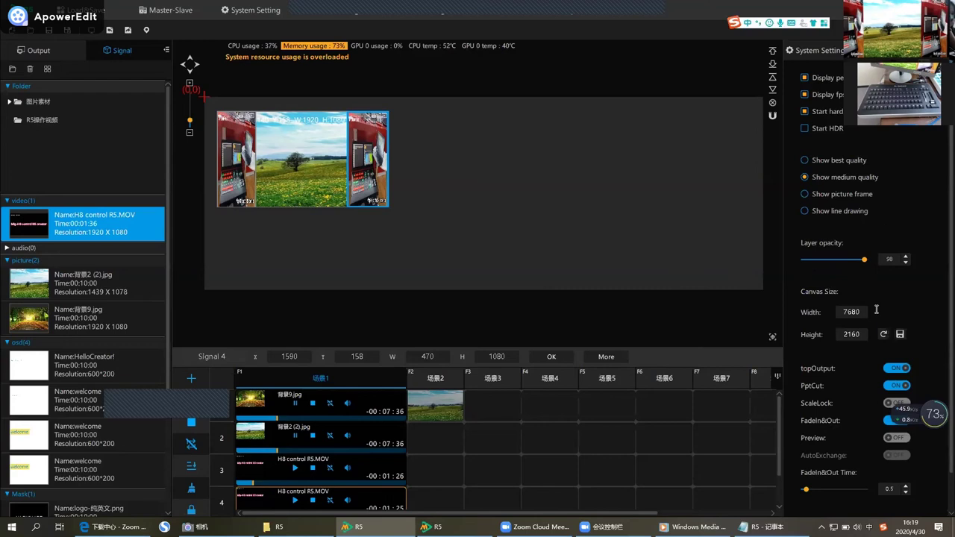
double_click(866, 313)
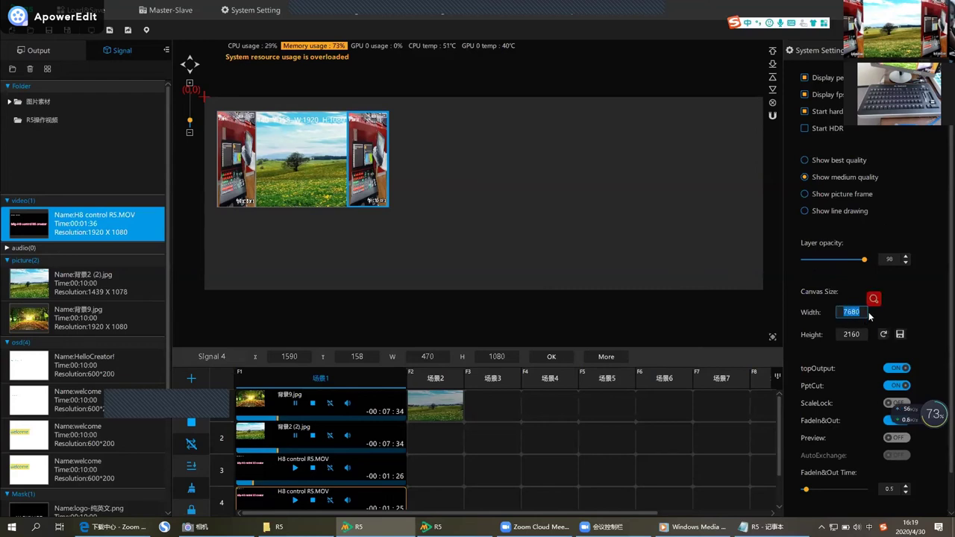
text(384)
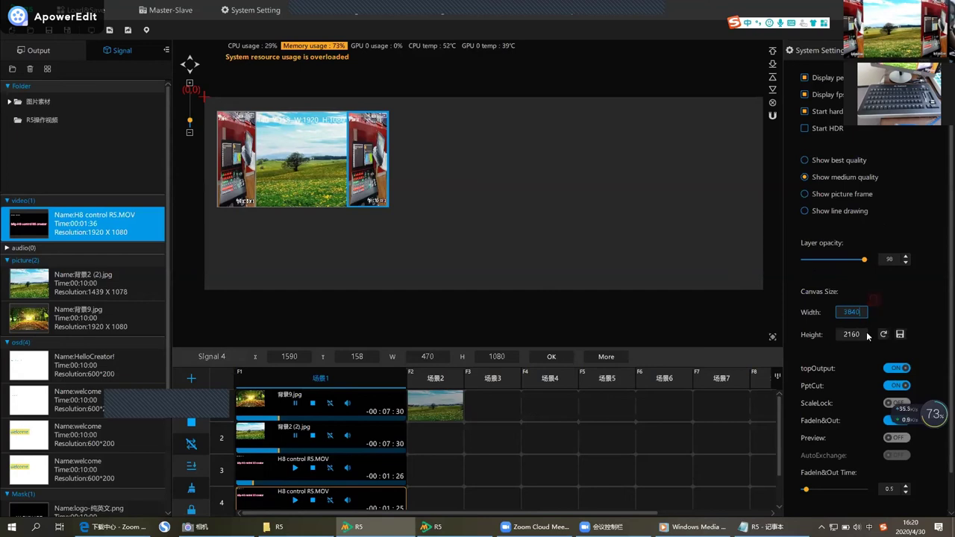
key(Return)
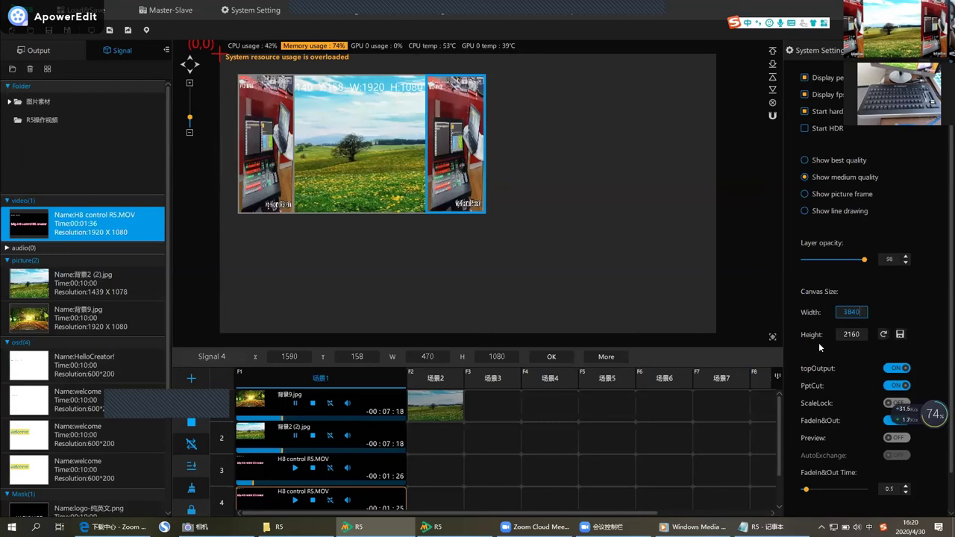
Switch topOutput off and then back on in System Setting.
scroll(829, 354, down, 1)
scroll(818, 352, down, 1)
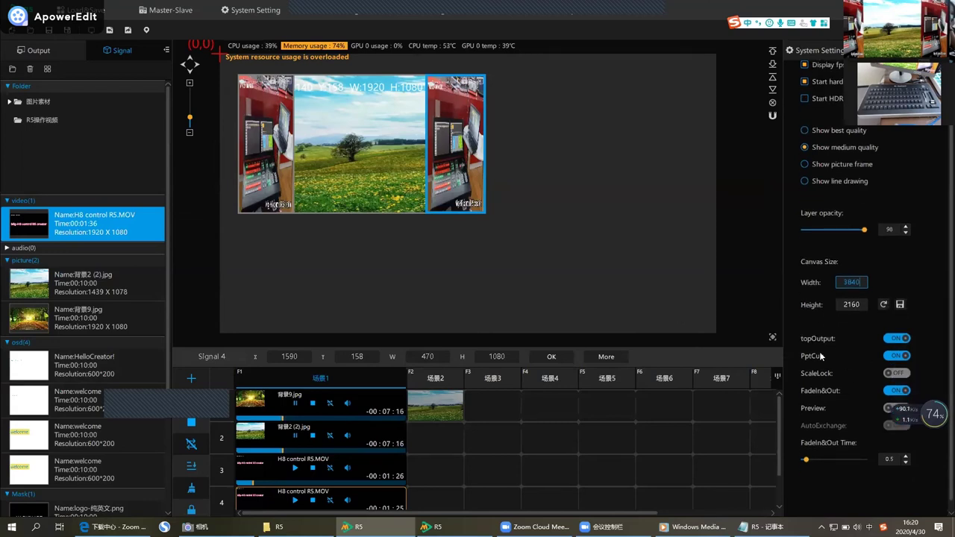
click(889, 341)
click(895, 340)
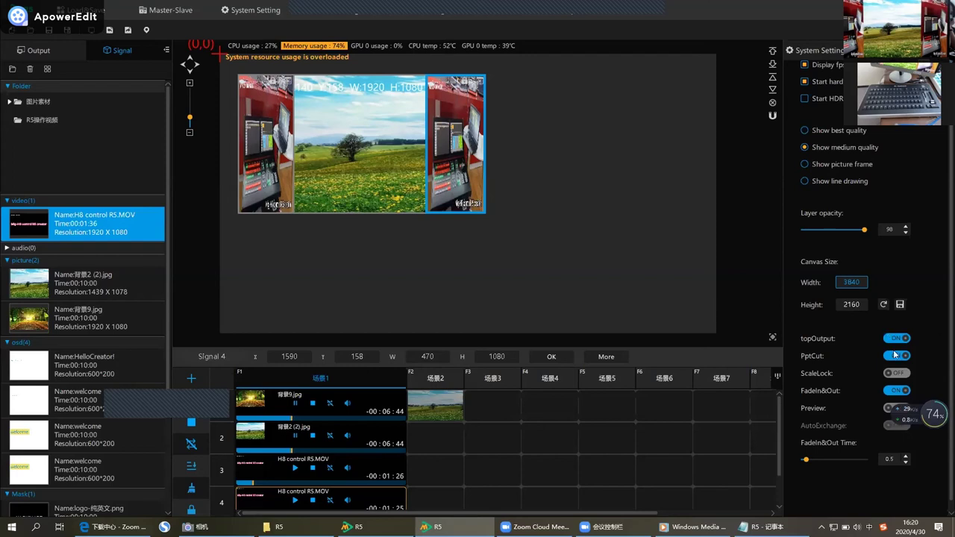
scroll(842, 380, down, 1)
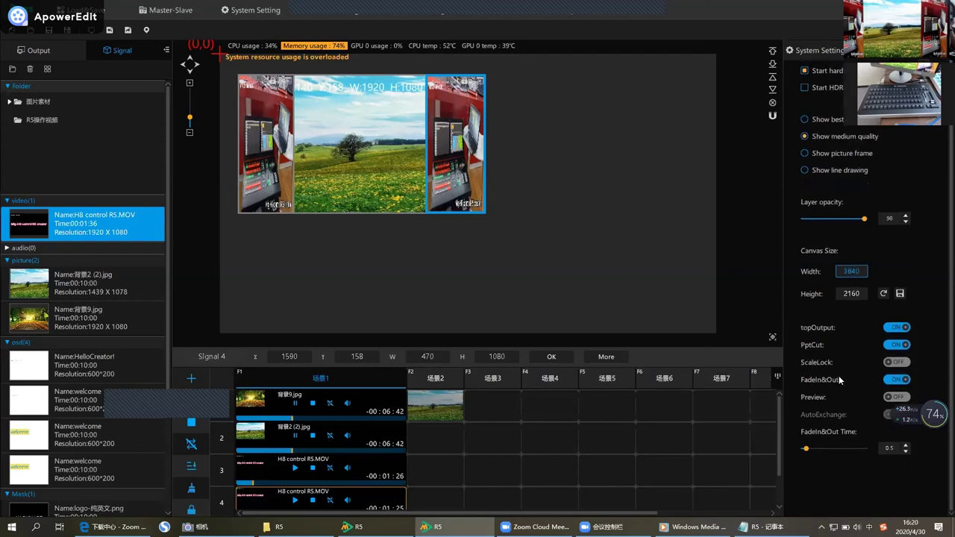
Turn ScaleLock on and proportionally resize the Signal 4 video window by its corner.
click(898, 363)
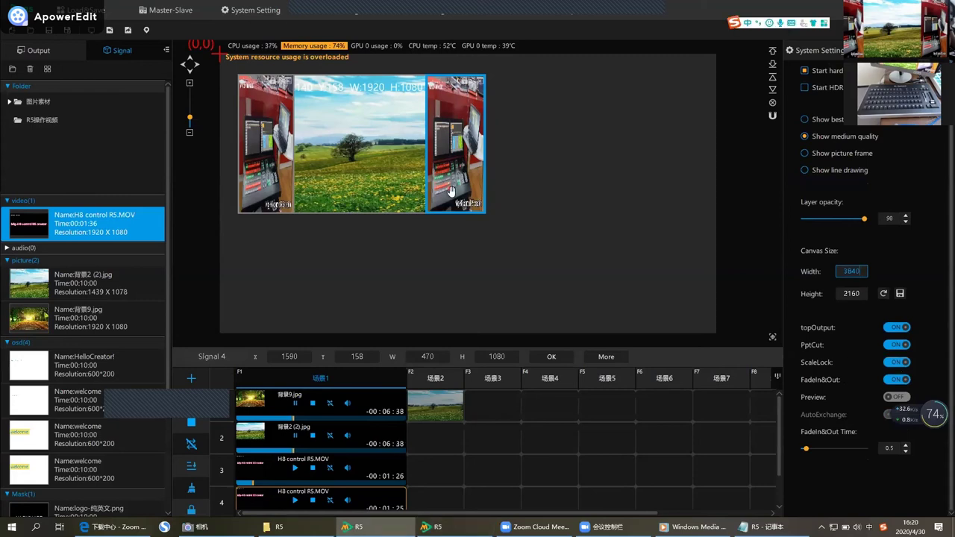
click(452, 191)
drag(452, 191, 412, 193)
drag(454, 226, 428, 181)
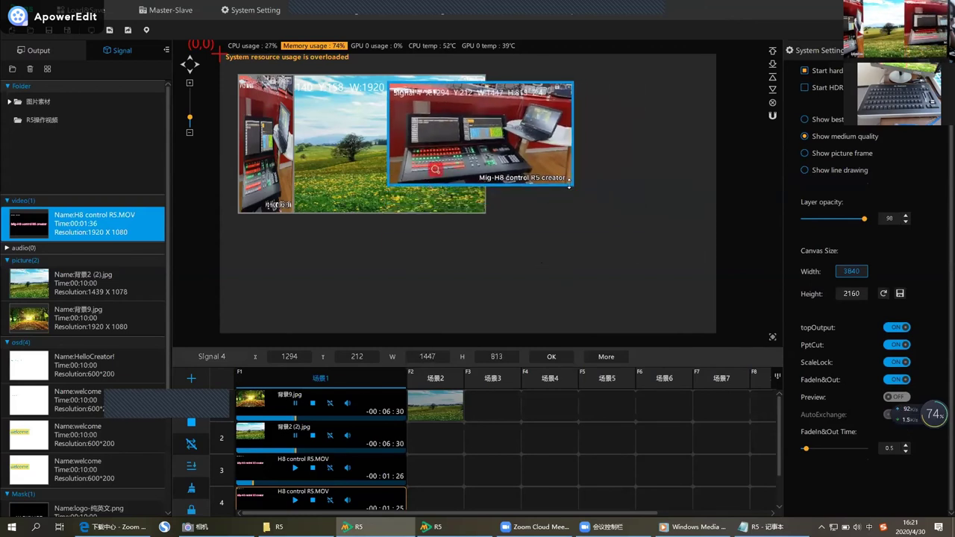
mouse_move(574, 184)
mouse_down()
mouse_move(701, 257)
mouse_move(585, 191)
mouse_up()
mouse_move(525, 172)
mouse_down()
mouse_move(532, 166)
mouse_move(515, 157)
mouse_move(705, 272)
mouse_move(512, 160)
mouse_up()
mouse_move(454, 148)
mouse_down()
mouse_move(545, 224)
mouse_move(537, 232)
mouse_move(528, 213)
mouse_move(445, 162)
mouse_up()
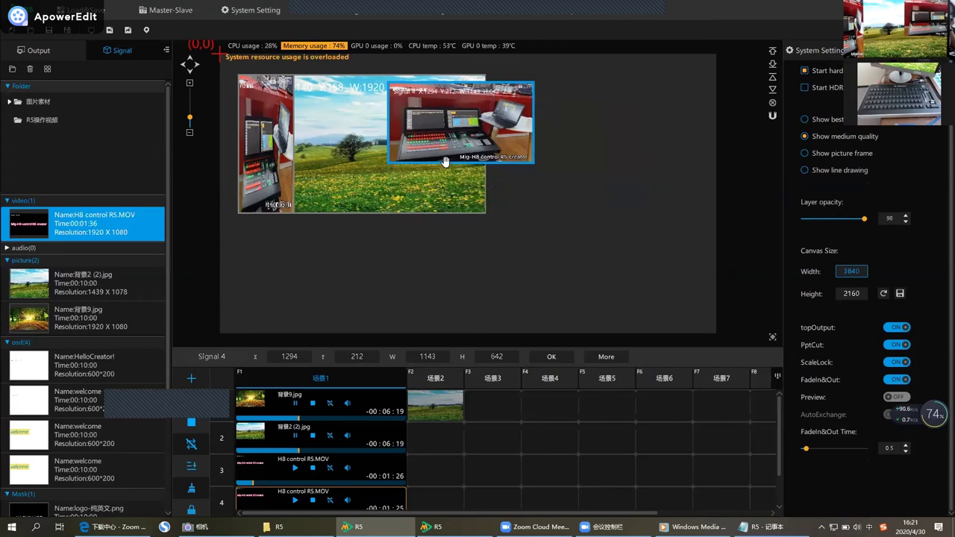
With ScaleLock off, fit Signal 4 to 747 × 1049 at 1313, 189, then relock.
click(901, 362)
drag(533, 159, 463, 221)
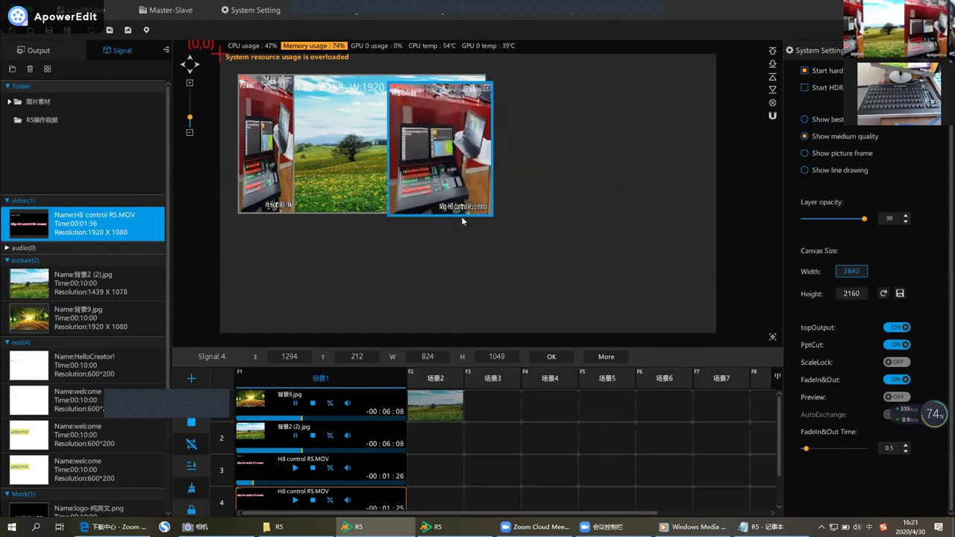
drag(489, 147, 452, 136)
click(917, 363)
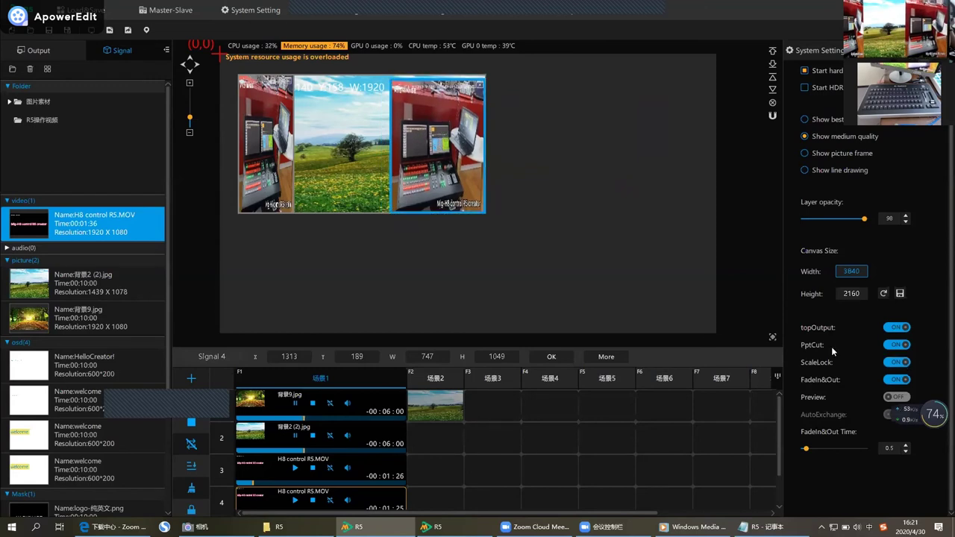
Turn Preview on, then play and pause the H8 control R5 video in row 3.
click(893, 397)
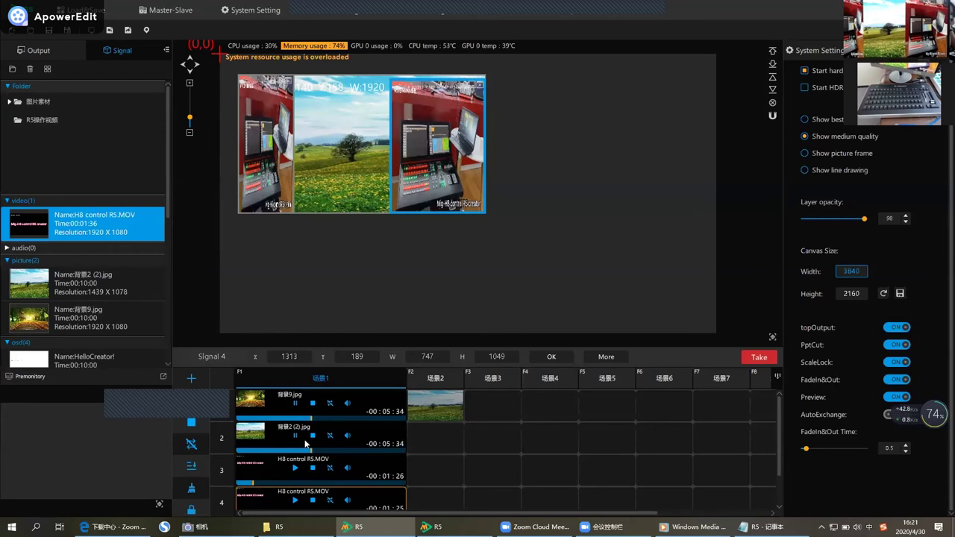
click(296, 468)
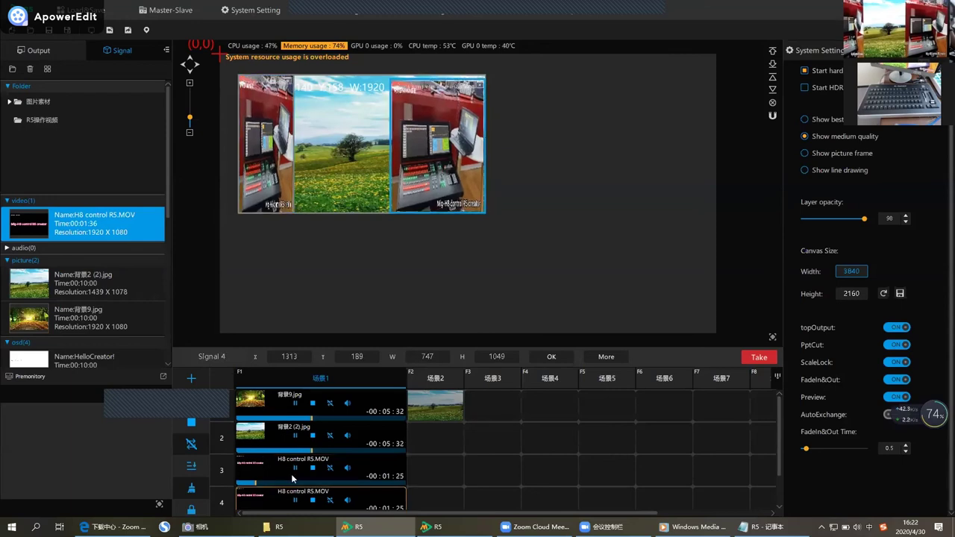
click(296, 468)
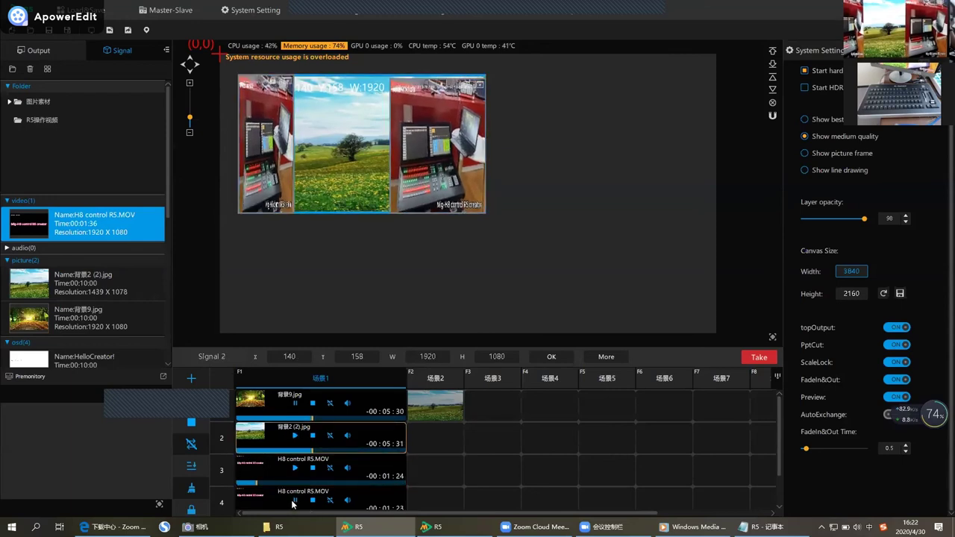
Take scene 场景2 to the output and switch AutoExchange on.
click(753, 355)
click(441, 381)
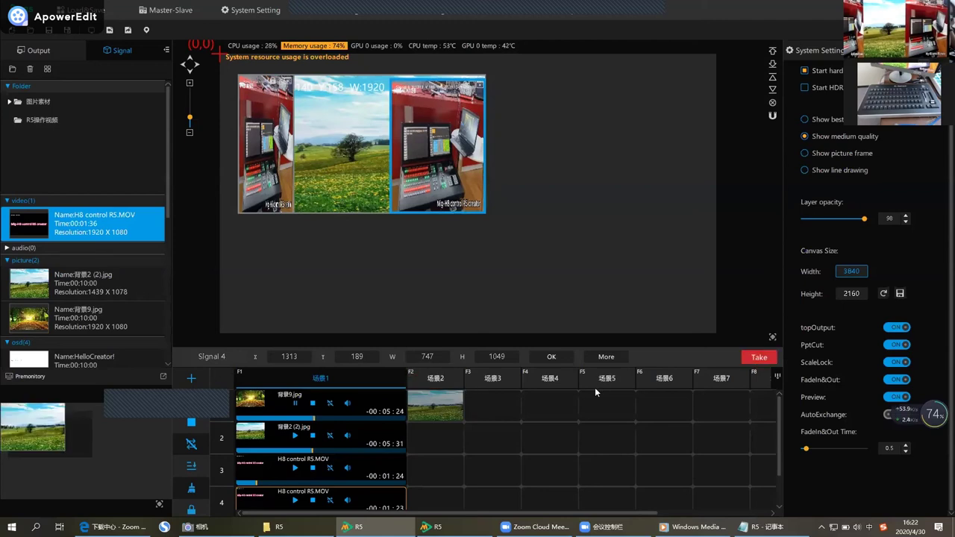
click(754, 358)
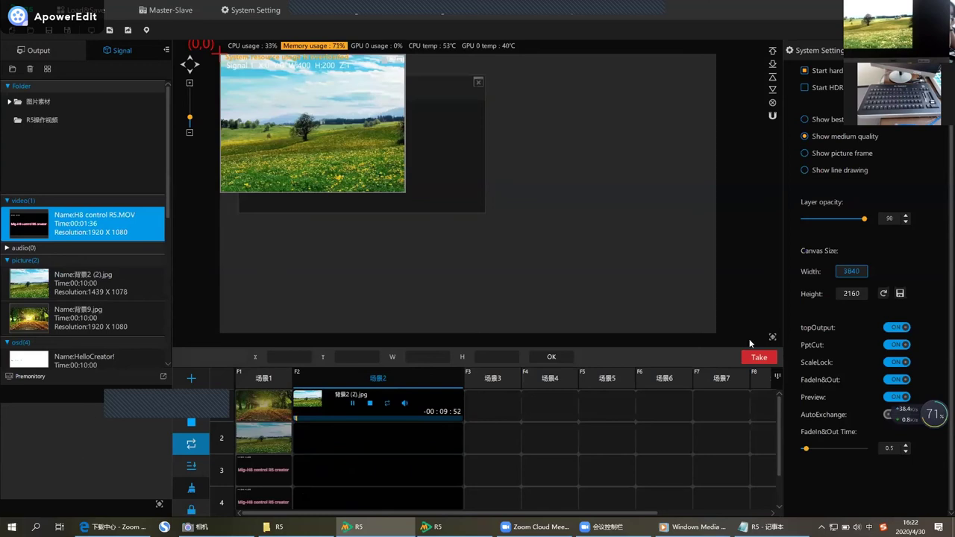
click(898, 416)
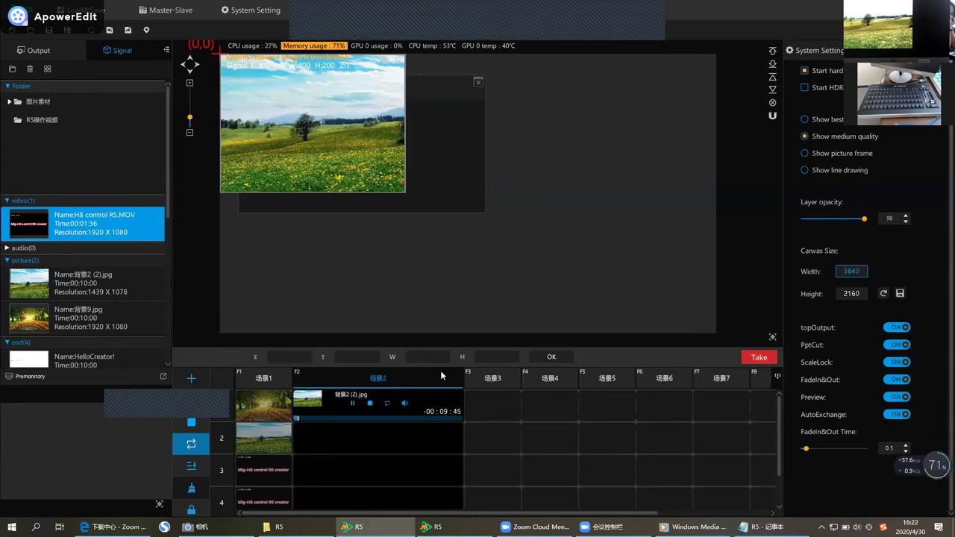
Back in 场景1, move Signal 2 up and left, preselect 场景2 with F2, and pause Signal 3.
click(260, 378)
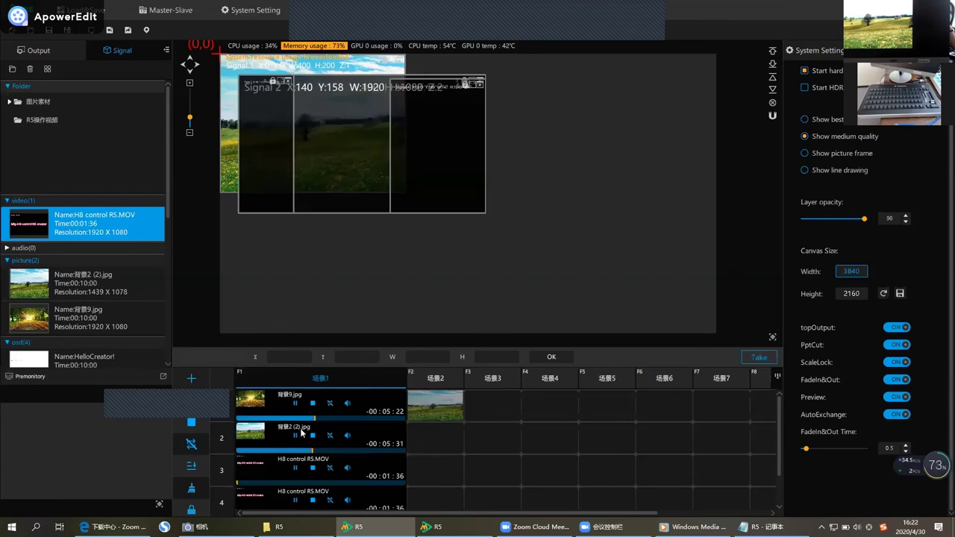
drag(358, 114, 325, 85)
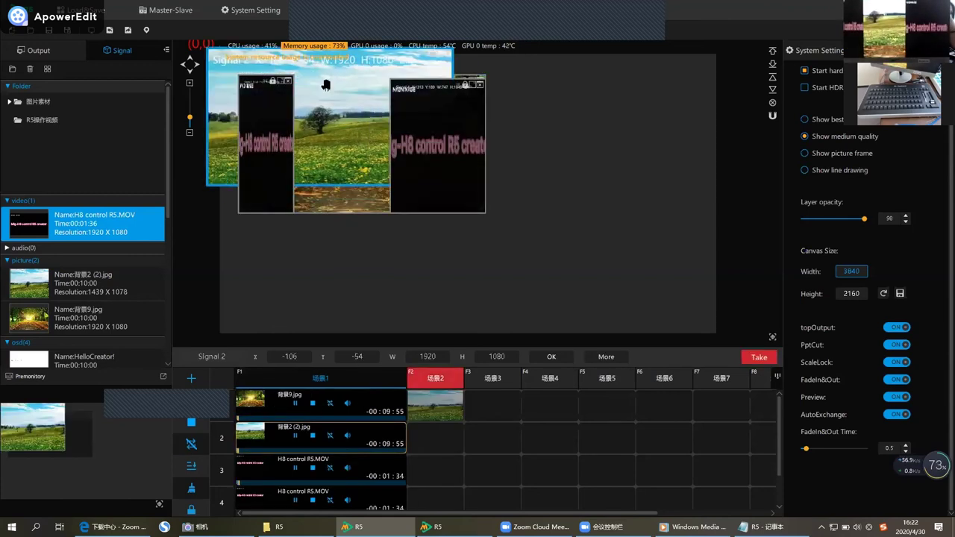
click(288, 135)
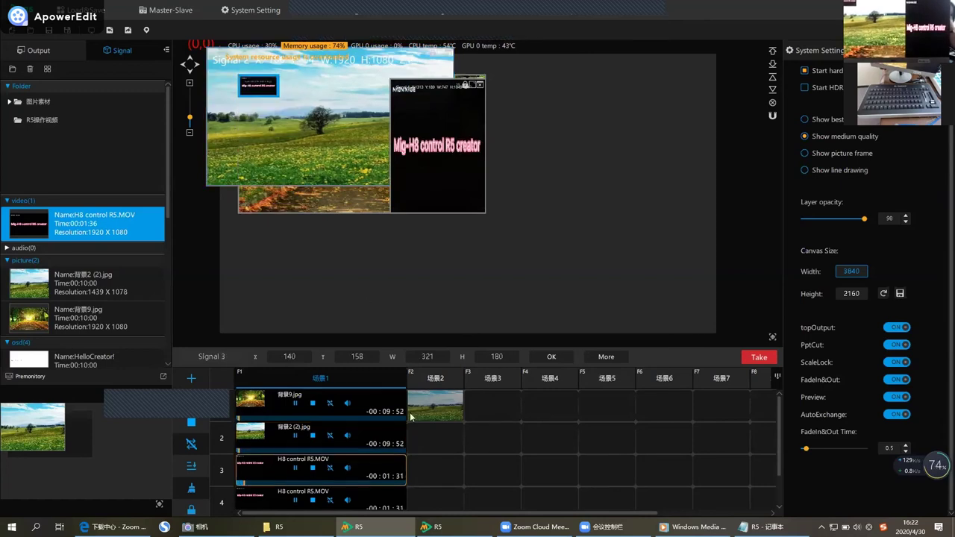
key(F2)
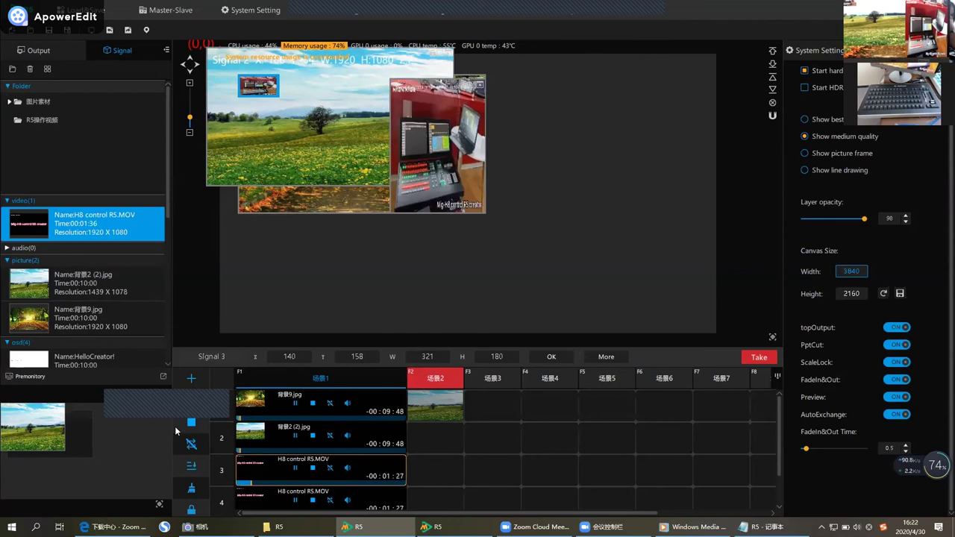
click(296, 470)
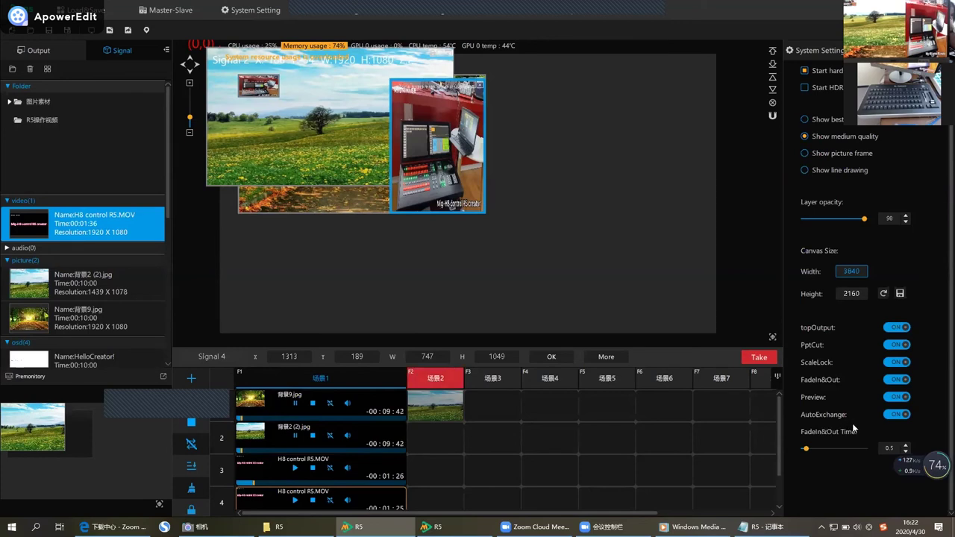
scroll(718, 393, down, 2)
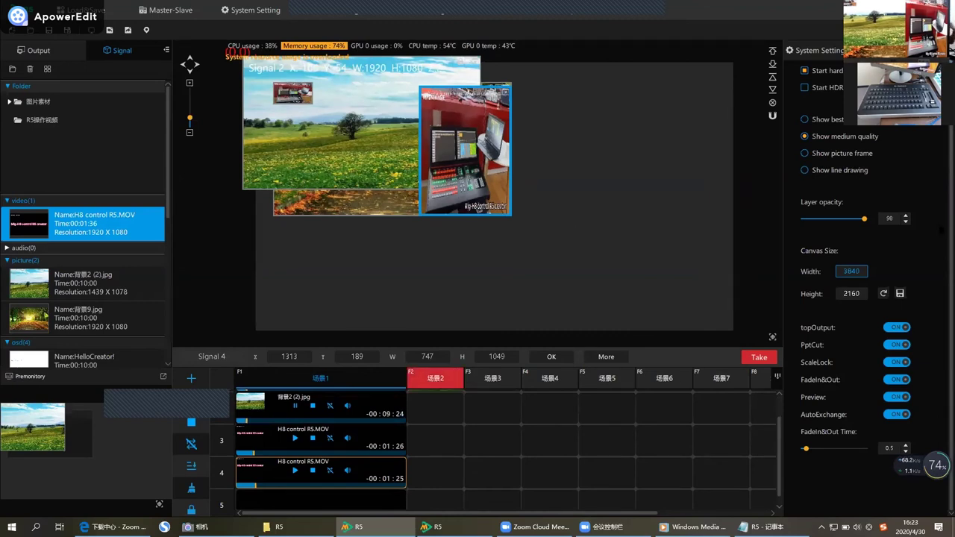
Show the Master-Slave settings panel, with Single, Server and Client modes and Single selected.
scroll(866, 247, up, 1)
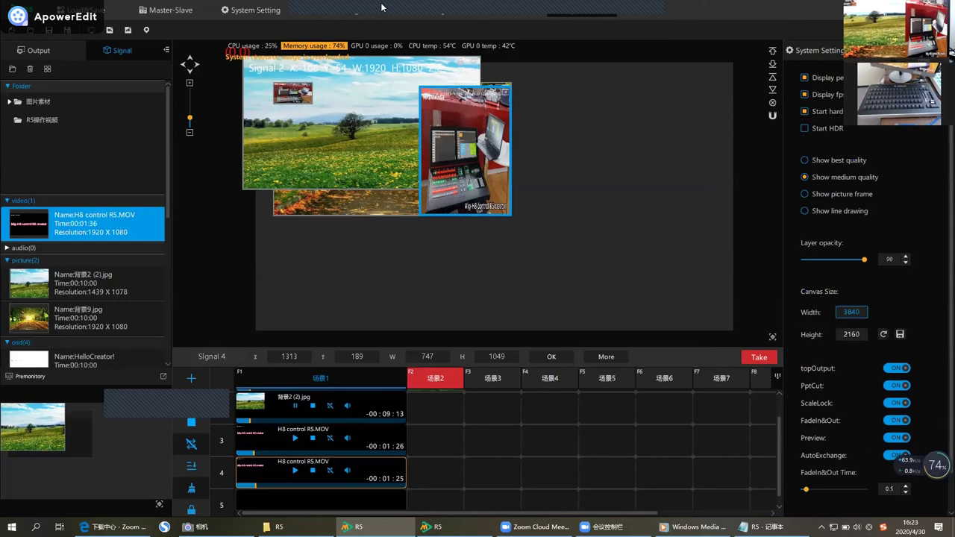
click(163, 12)
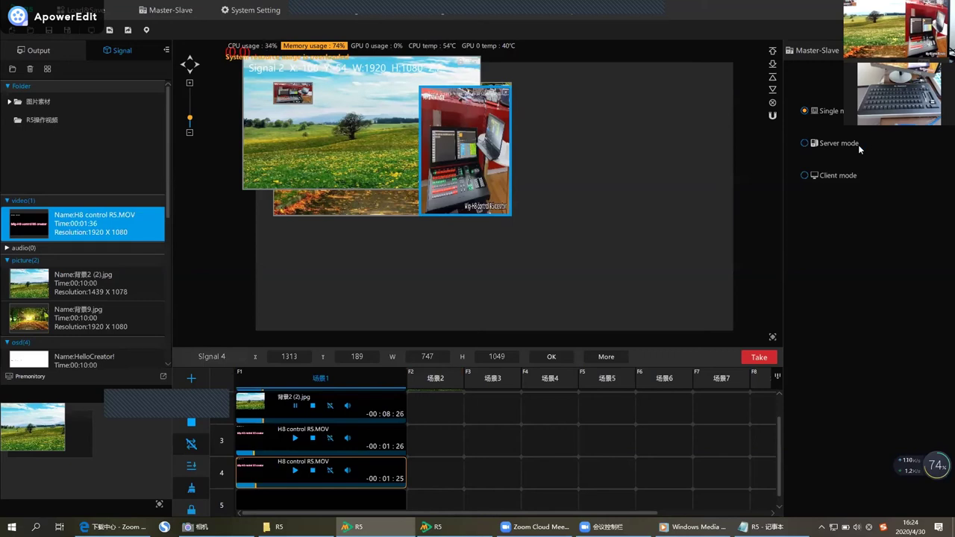
Select Server mode and start listening on IP 127.0.0.1.
click(817, 146)
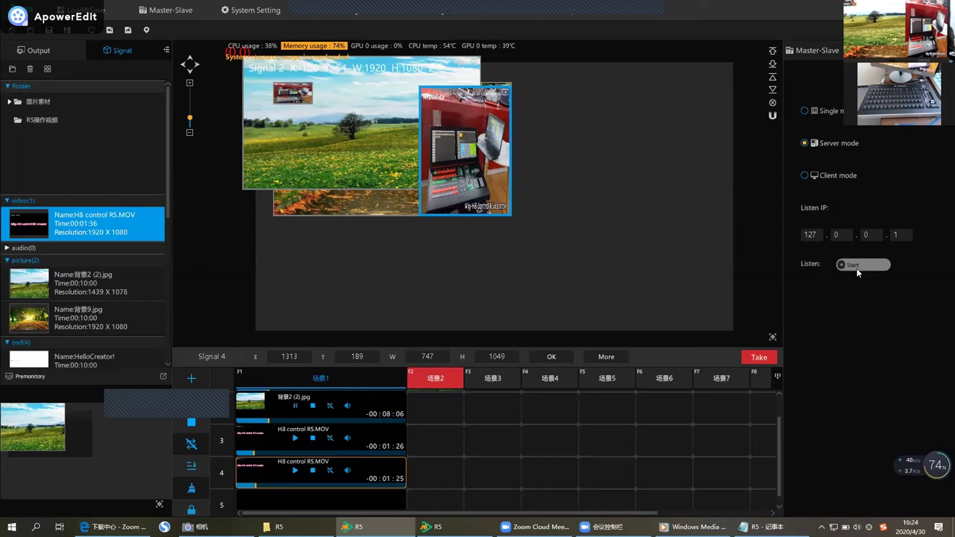
click(856, 270)
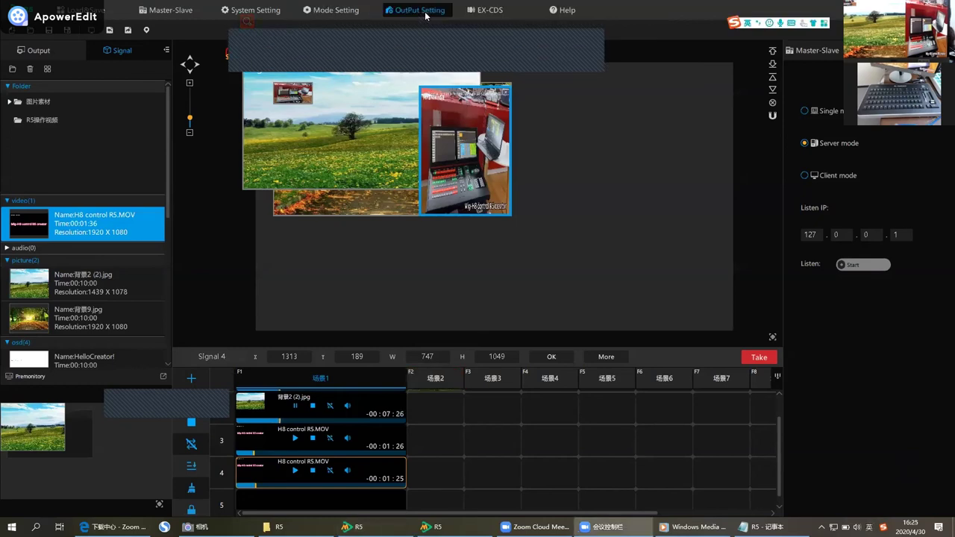
In EX-CDS settings, switch Ex Keyboard on and enable its Binding.
click(485, 10)
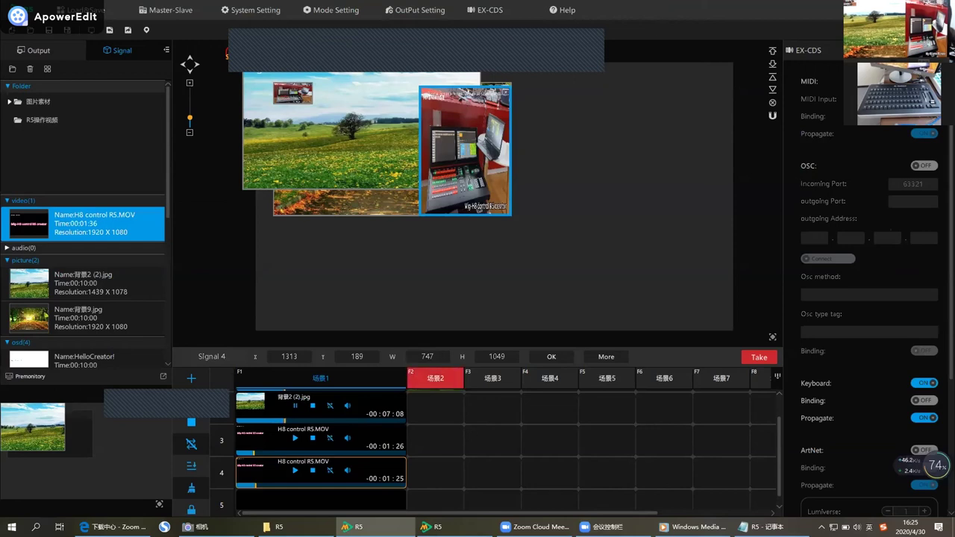
scroll(892, 359, down, 3)
scroll(882, 362, down, 5)
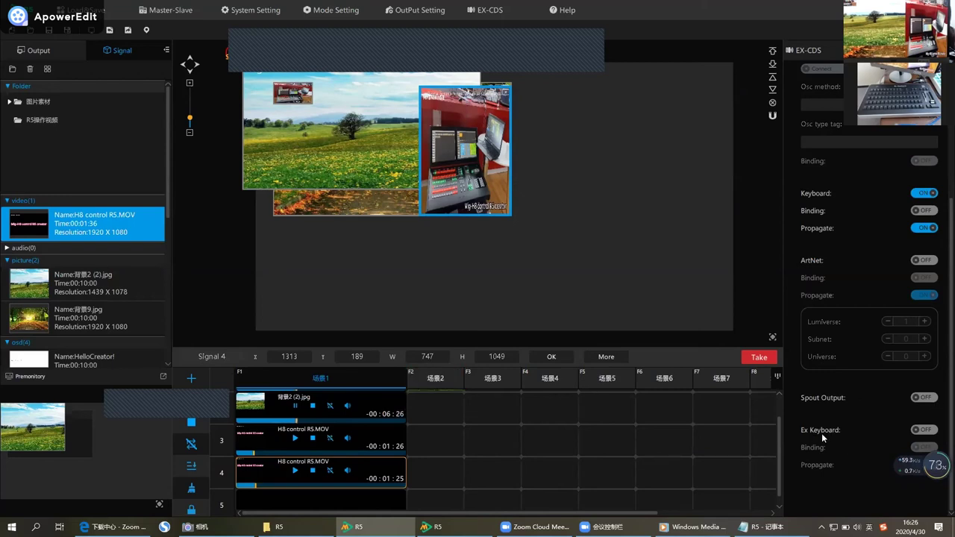
click(932, 431)
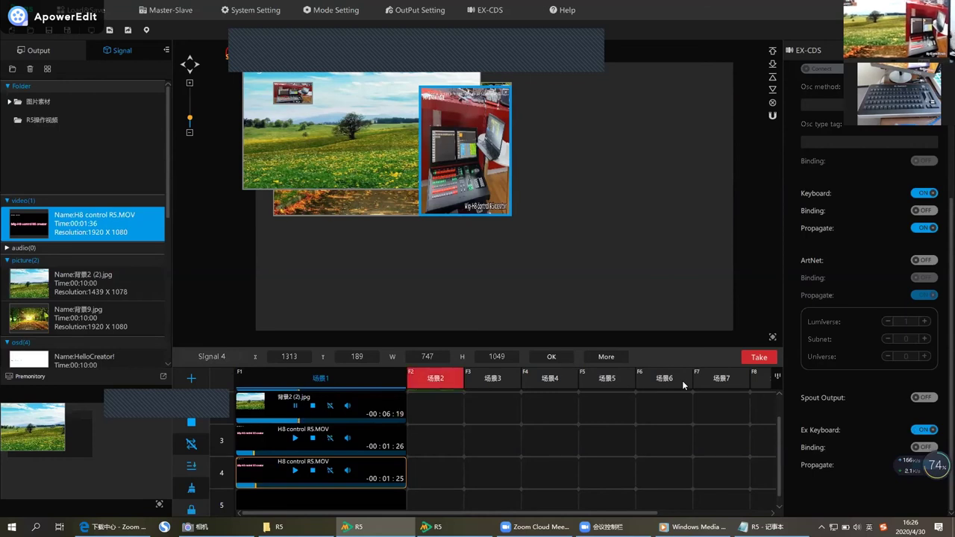
click(924, 448)
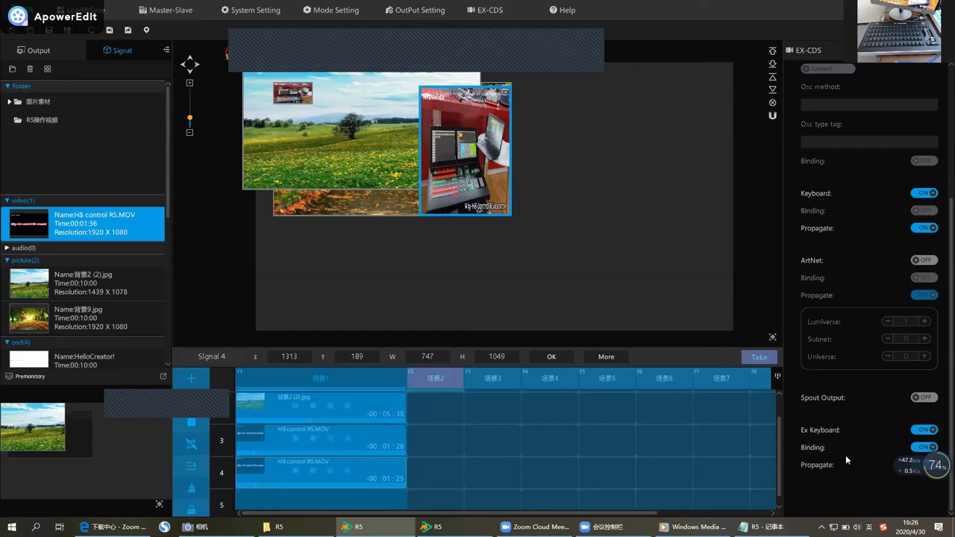
Bind F2 to scene 场景2, which plays H8 control R5.MOV.
key(F2)
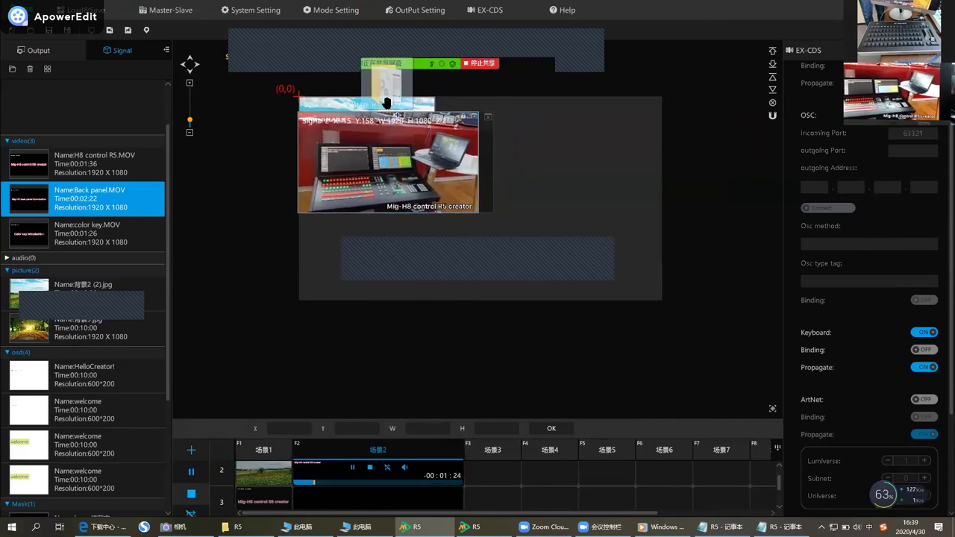
Delete Back panel.MOV from the media list, then go to the desktop and open the R5 folder.
key(Delete)
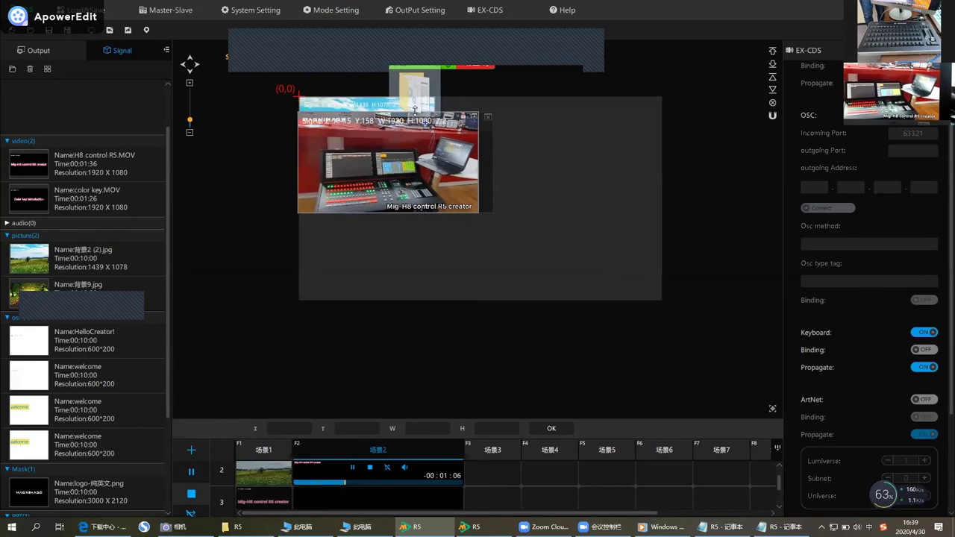
drag(415, 110, 238, 527)
key(super+d)
mouse_move(562, 395)
mouse_down()
mouse_move(617, 299)
mouse_move(592, 279)
mouse_move(584, 247)
mouse_up()
Play the H8 control video from the R5 folder using its 播放 (Play) option.
right_click(584, 247)
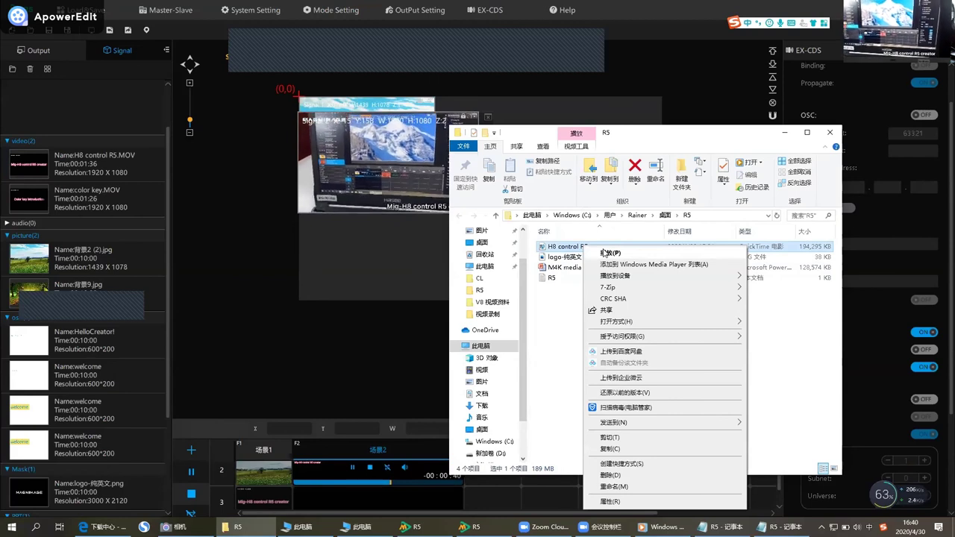
click(606, 252)
drag(765, 147, 549, 279)
Let the R5 clip play in Windows Media Player, view the Video size menu, and pause at 00:20.
drag(728, 266, 686, 389)
right_click(665, 430)
mouse_move(709, 369)
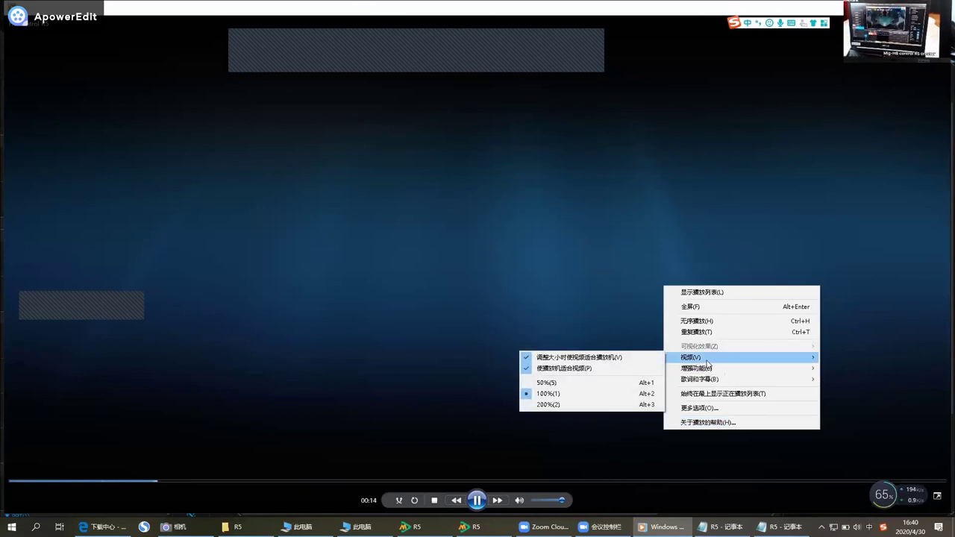
drag(664, 382, 527, 468)
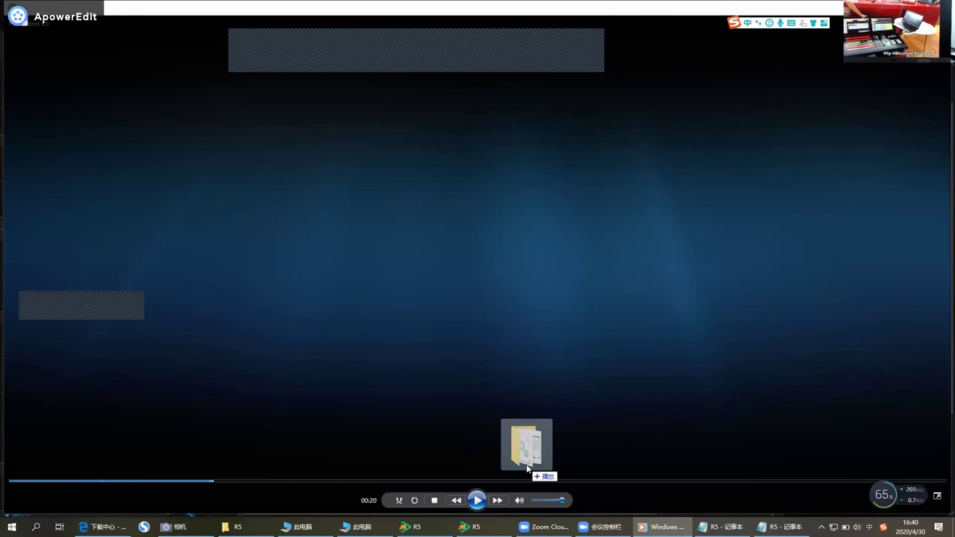
Drag the H8 control R5 video file onto the M4K canvas so it plays in 场景2's signal layer.
drag(526, 467, 493, 322)
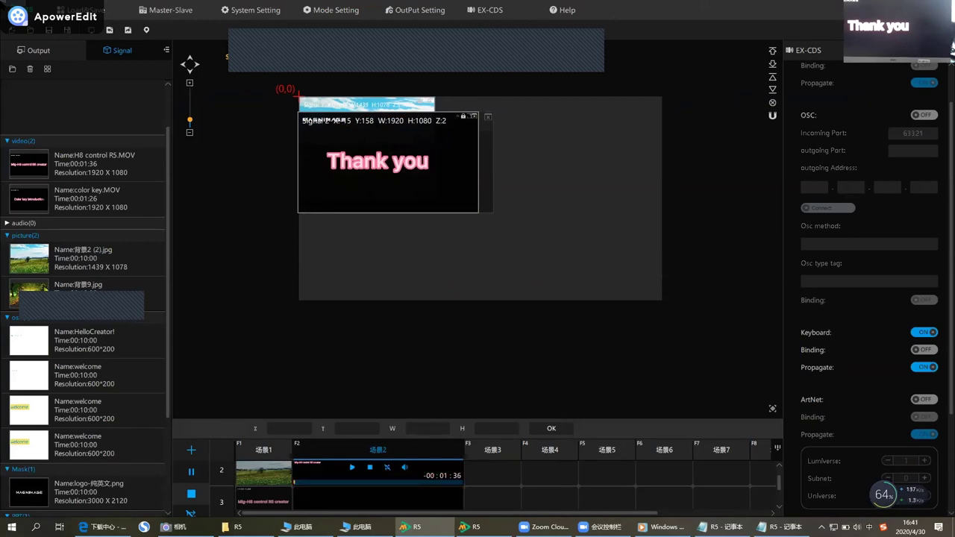
mouse_move(0, 29)
mouse_down()
mouse_move(1, 45)
mouse_move(38, 71)
mouse_move(241, 168)
mouse_move(354, 468)
mouse_move(484, 306)
mouse_move(493, 314)
mouse_up()
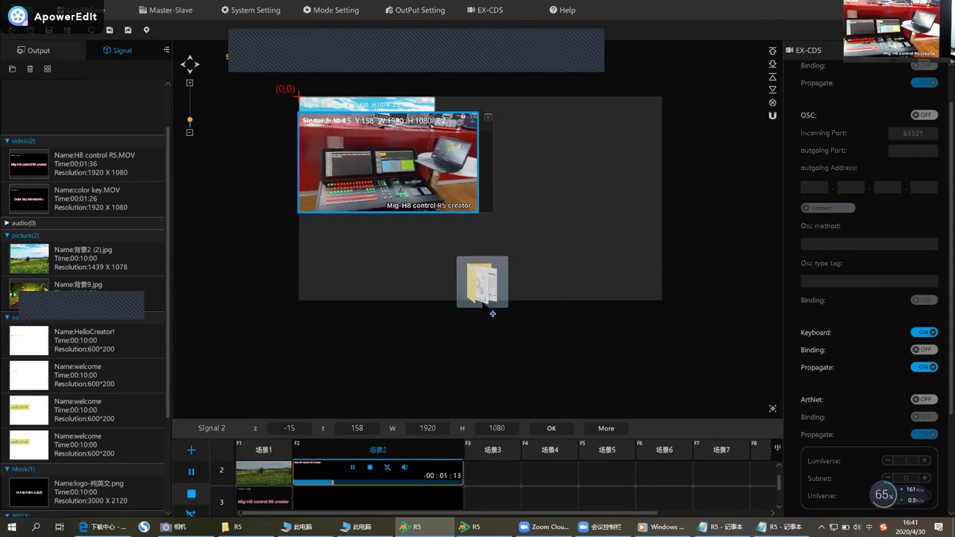
drag(493, 313, 493, 313)
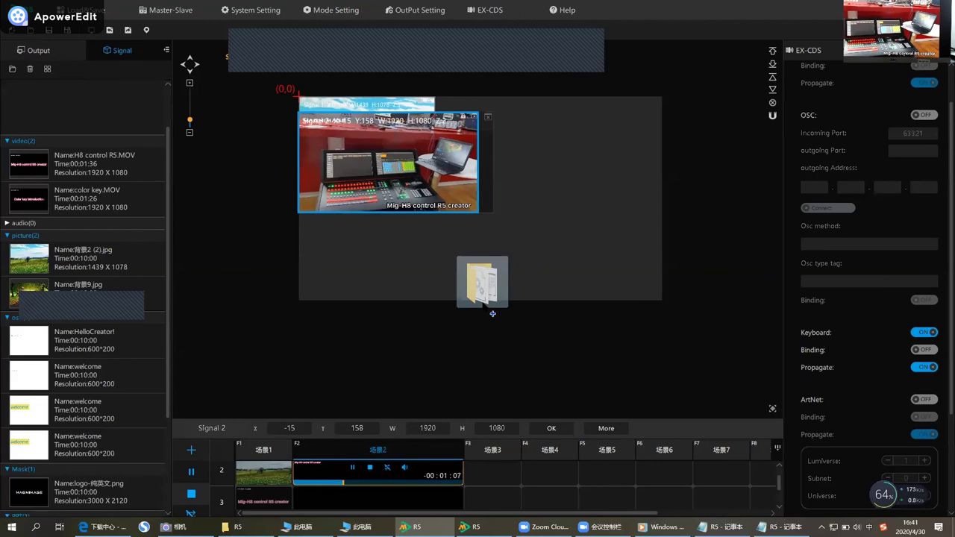
drag(493, 314, 493, 313)
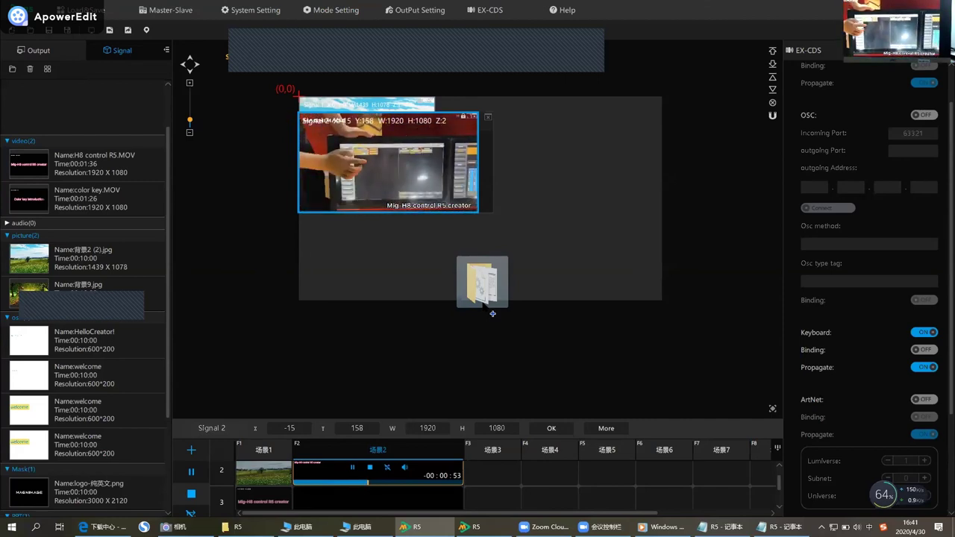
drag(493, 313, 493, 313)
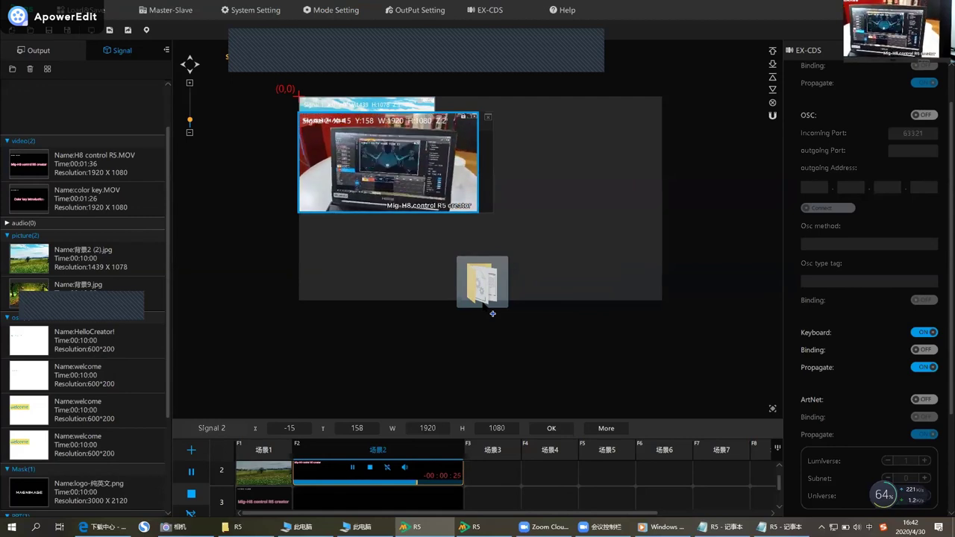
drag(493, 313, 463, 216)
mouse_move(336, 4)
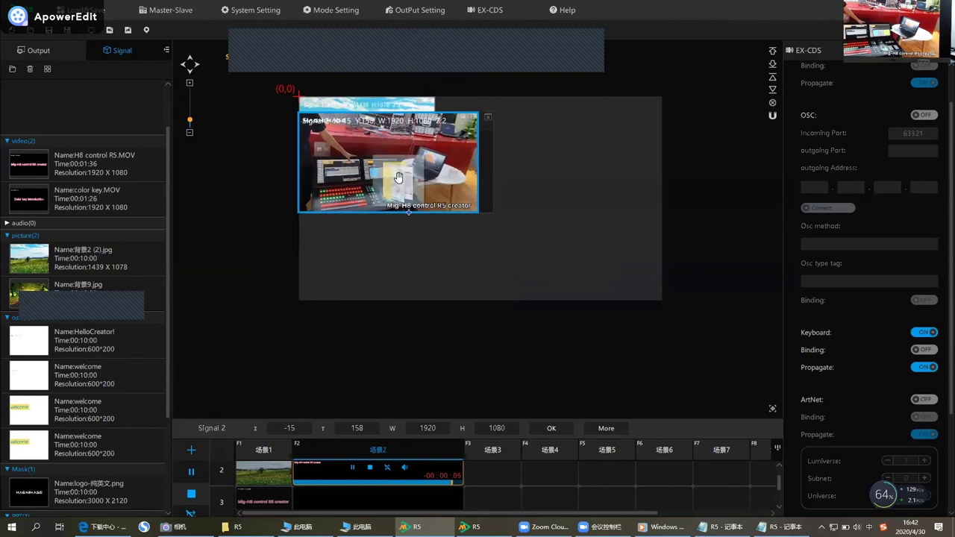